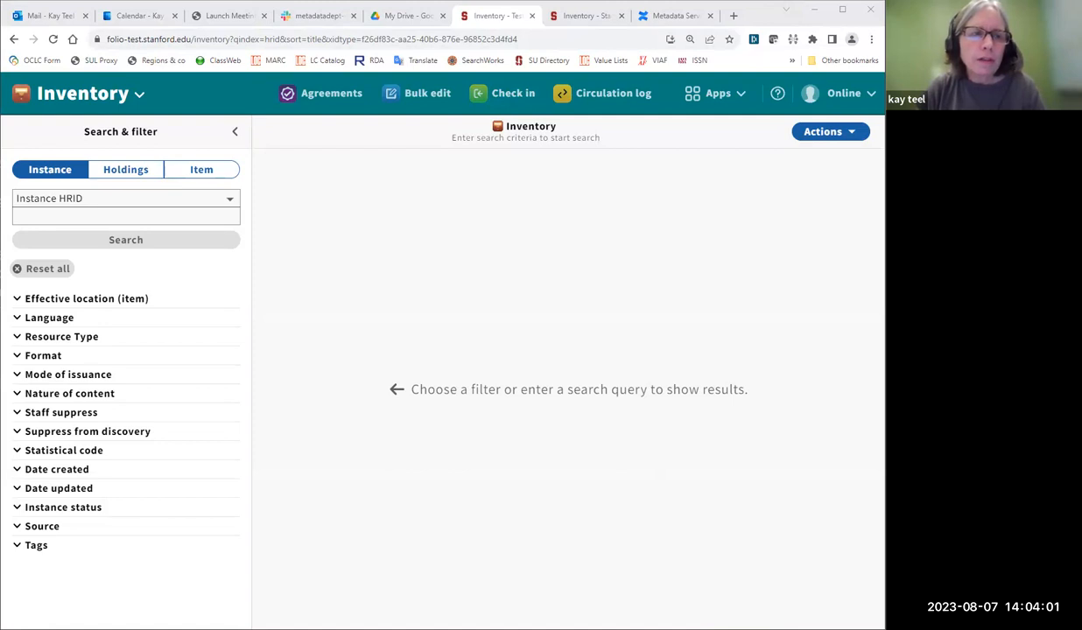
pyautogui.click(42, 214)
pyautogui.hotkey('ctrl', 'v')
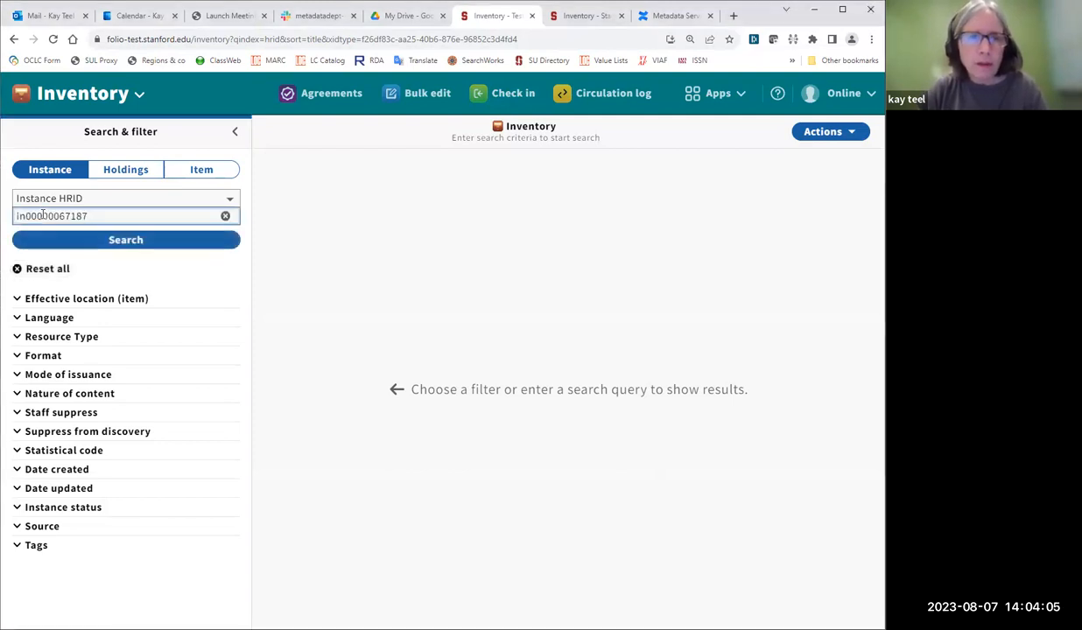
pyautogui.click(144, 245)
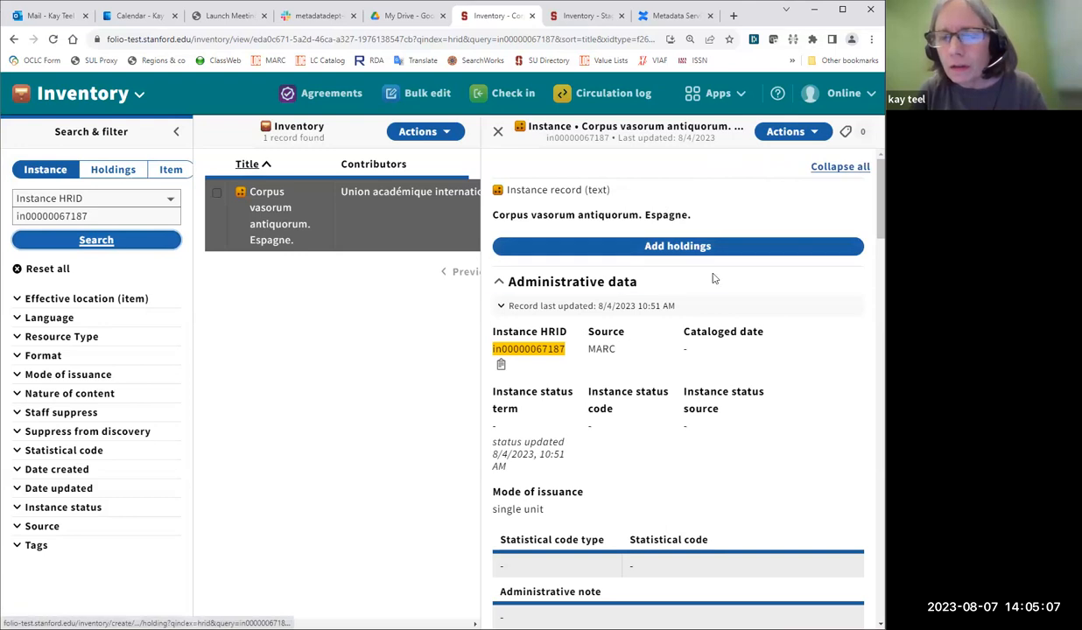
# Copy the LC classification number NK4640.C6 S6 from the instance record's Classification section.
pyautogui.scroll(-1, 701, 293)
pyautogui.scroll(-15, 701, 294)
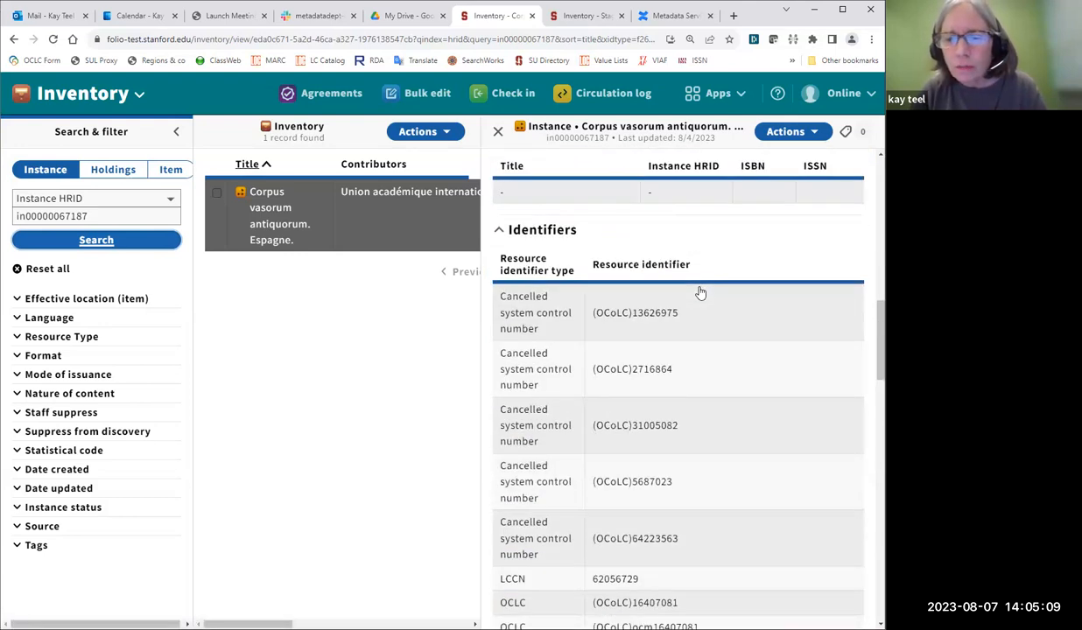
pyautogui.scroll(-15, 702, 294)
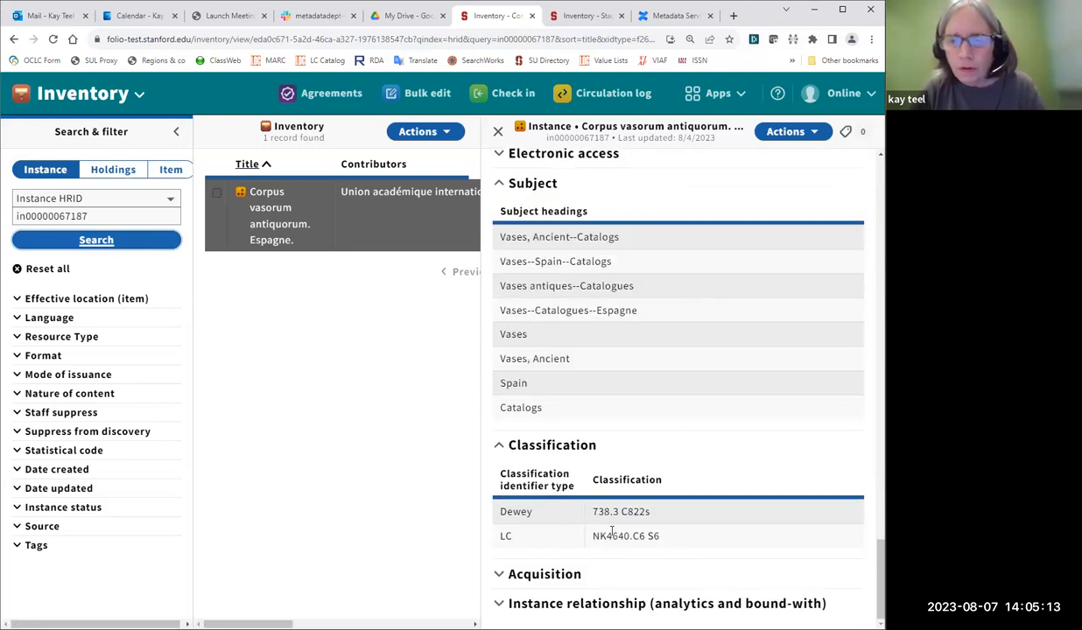
pyautogui.moveTo(595, 536); pyautogui.dragTo(766, 537)
pyautogui.hotkey('ctrl', 'c')
# Start a new holdings record for the instance and set its holdings type to Multi-part monograph.
pyautogui.scroll(15, 679, 263)
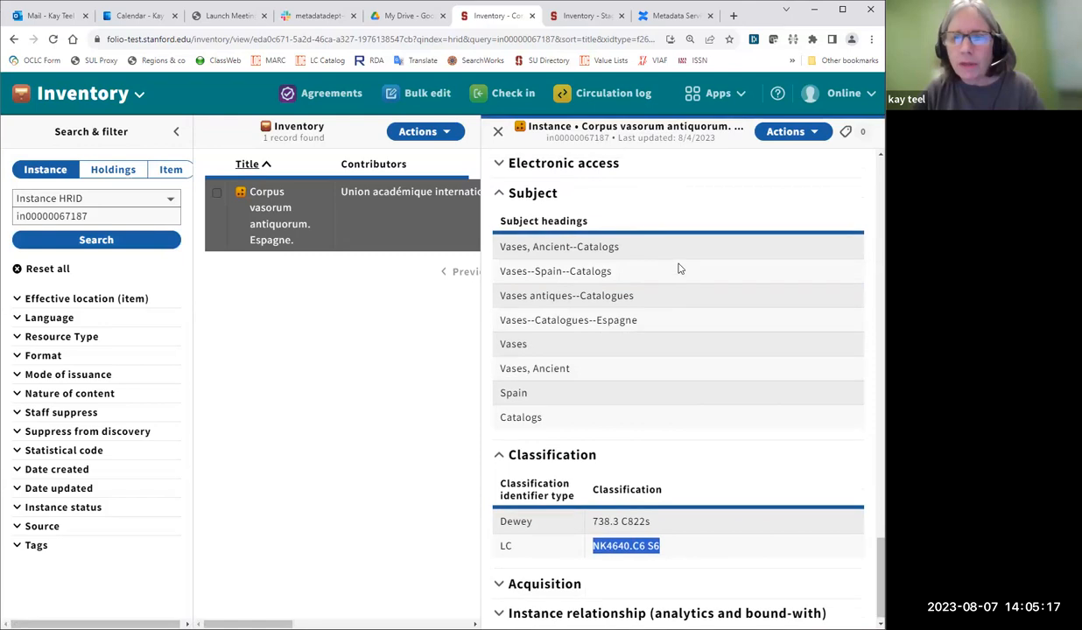
pyautogui.scroll(5, 680, 268)
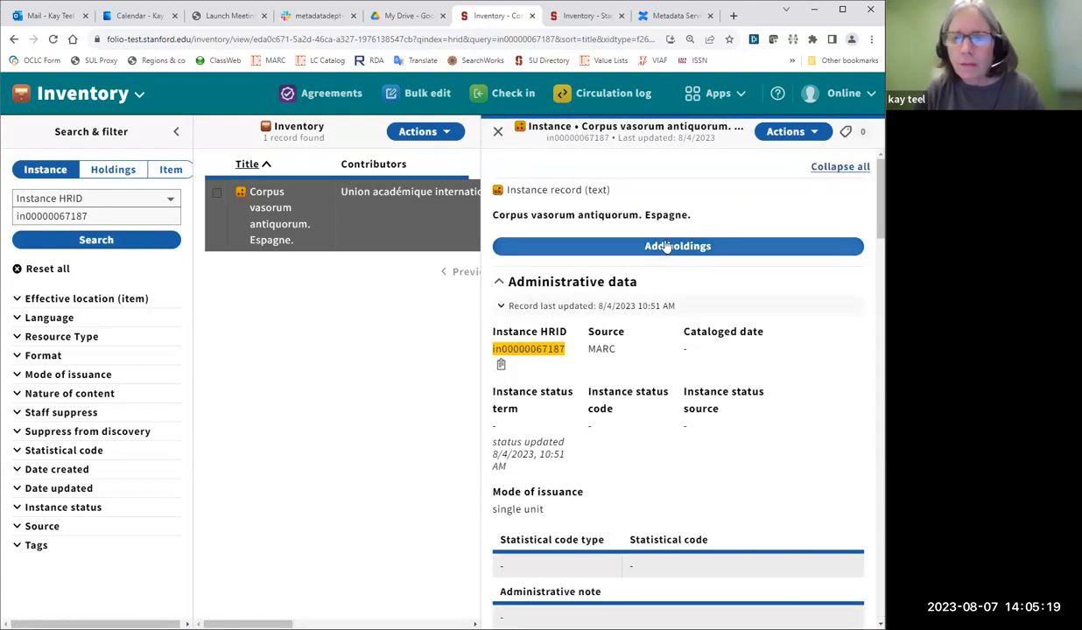
pyautogui.click(652, 245)
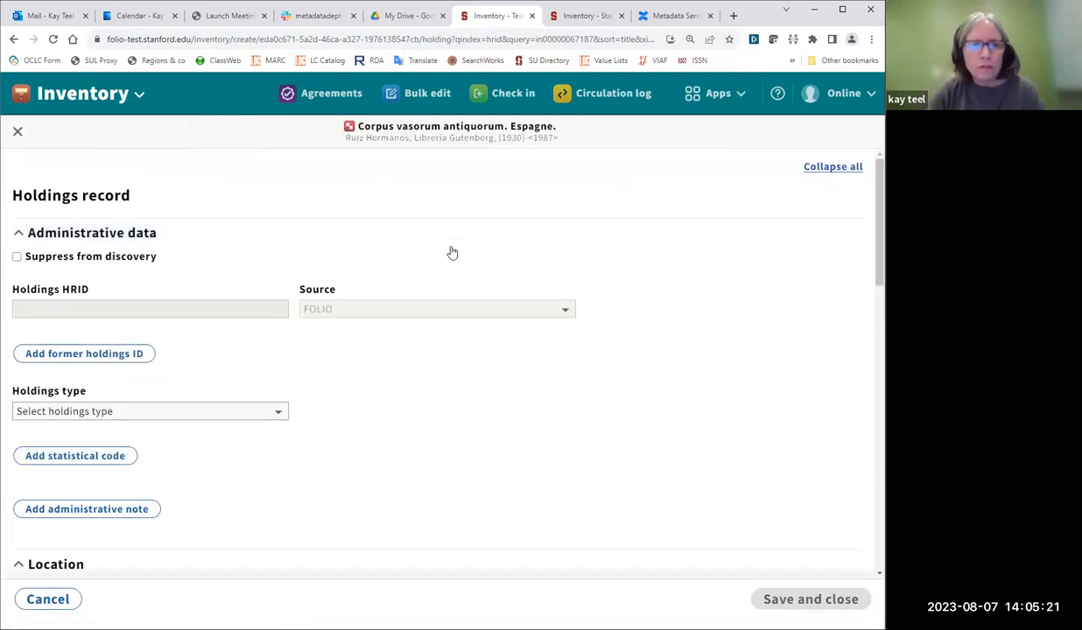
pyautogui.scroll(-1, 363, 361)
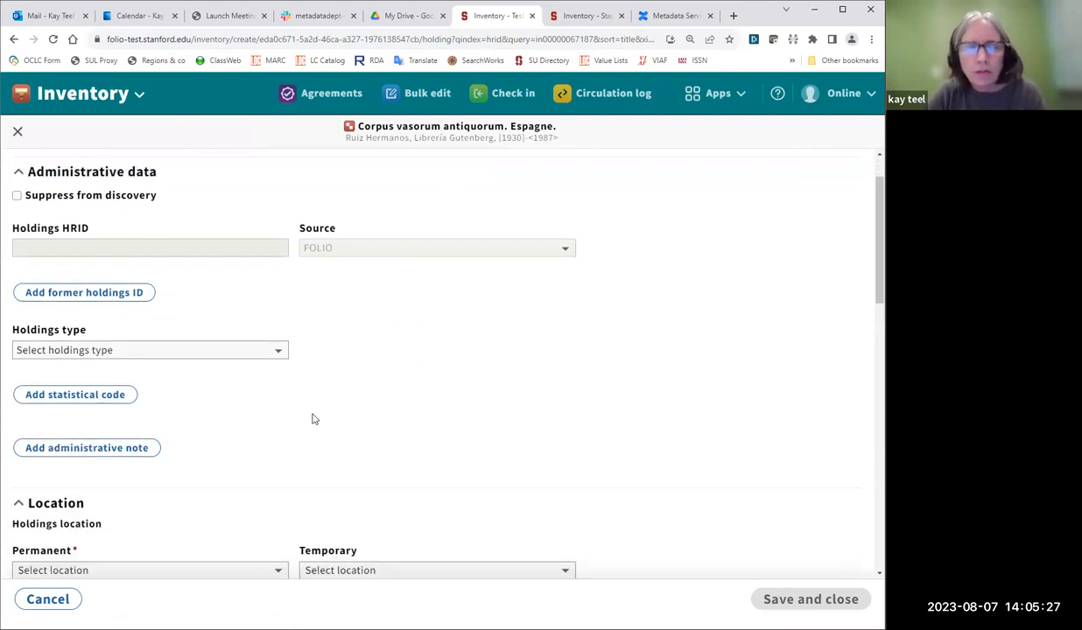
pyautogui.click(102, 351)
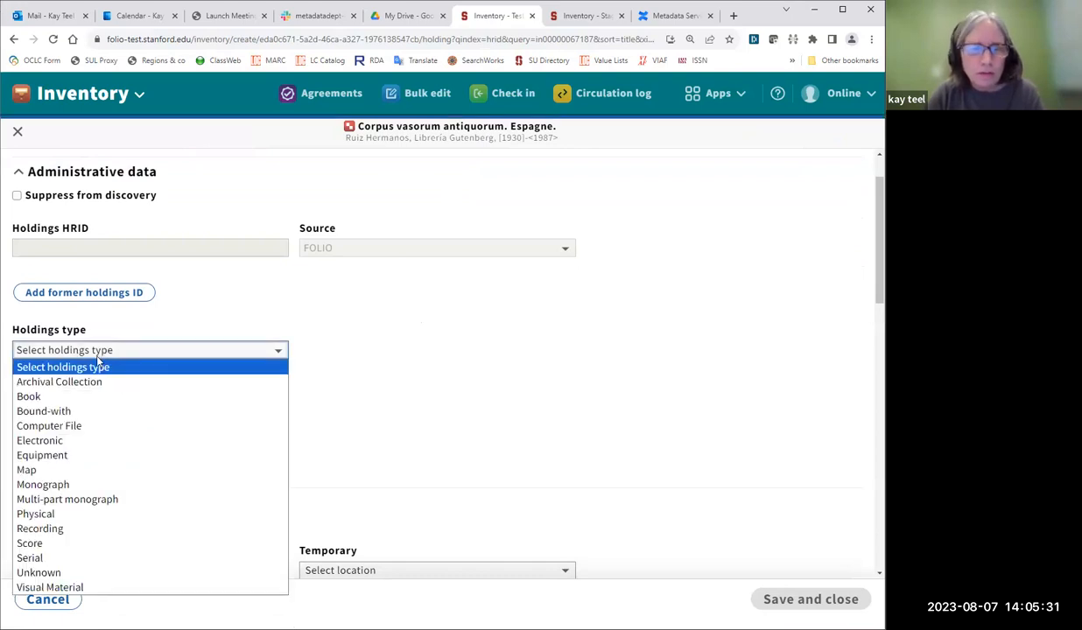
pyautogui.press('Return')
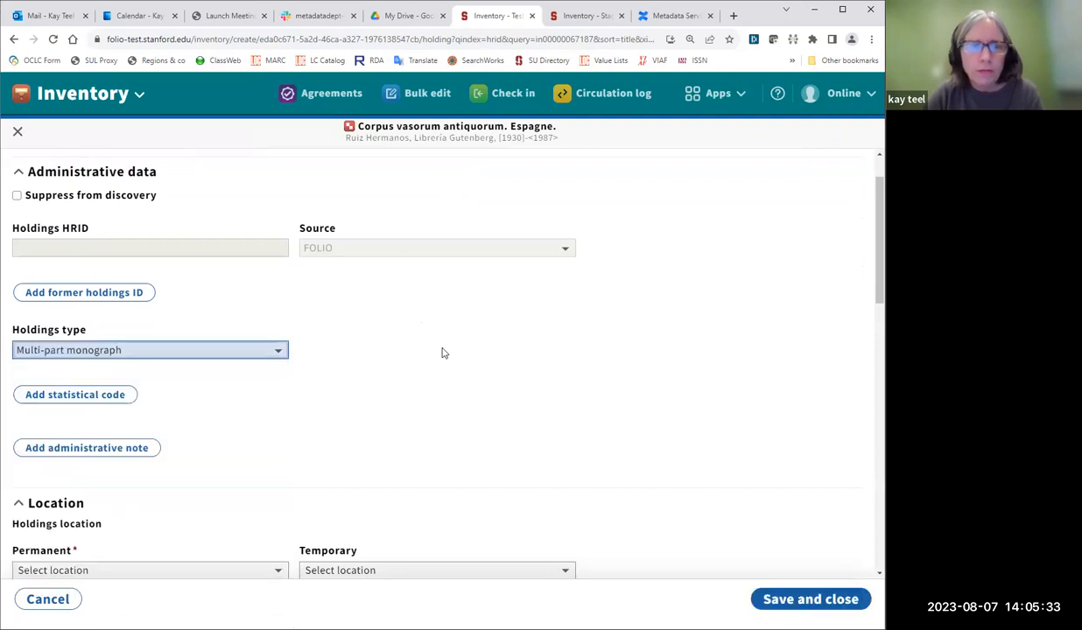
# Set the permanent holdings location to SAL3 Stacks (SAL3-STACKS).
pyautogui.scroll(-3, 546, 350)
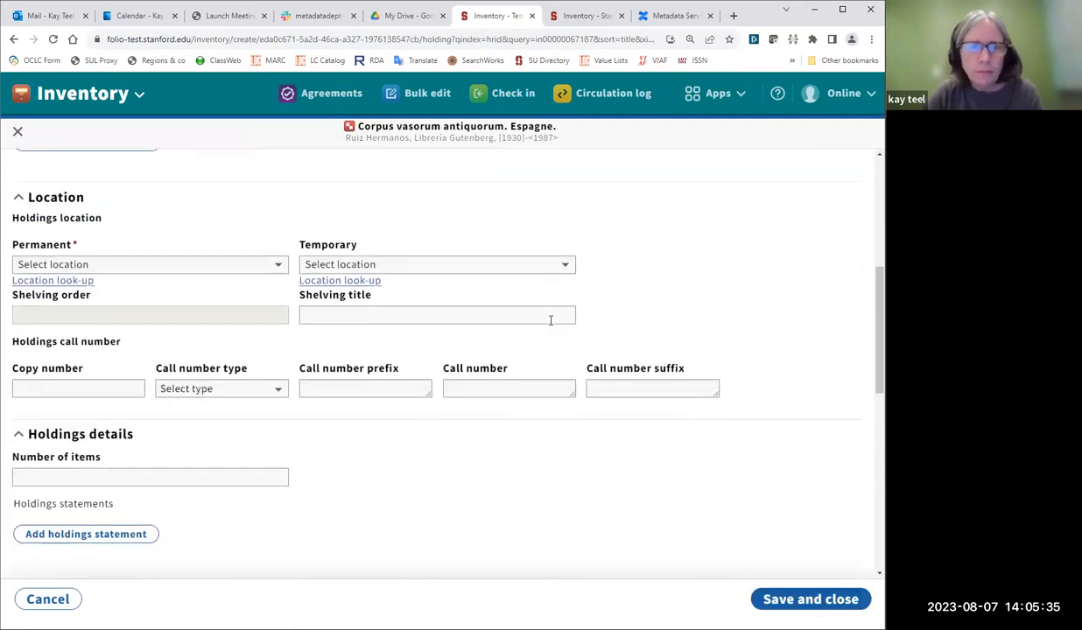
pyautogui.click(125, 264)
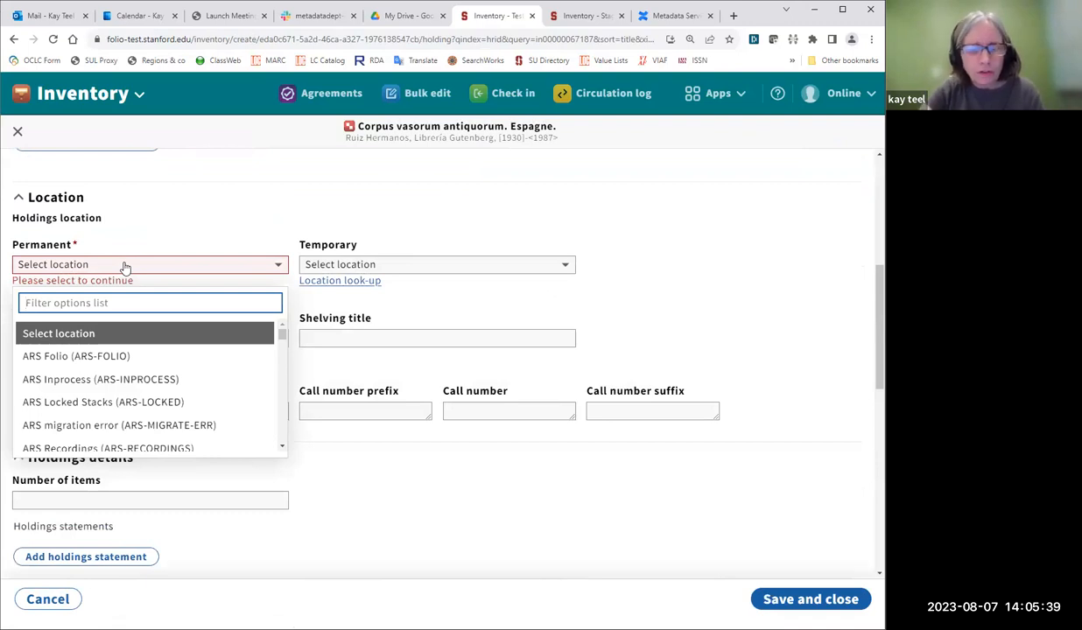
pyautogui.write('SAL')
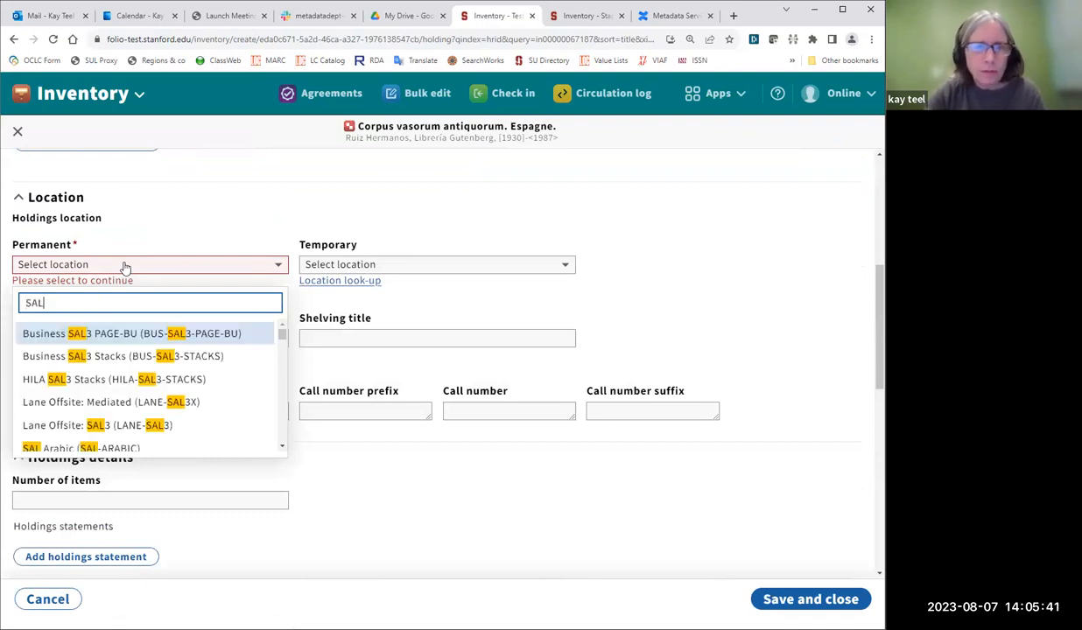
pyautogui.write('3 stac')
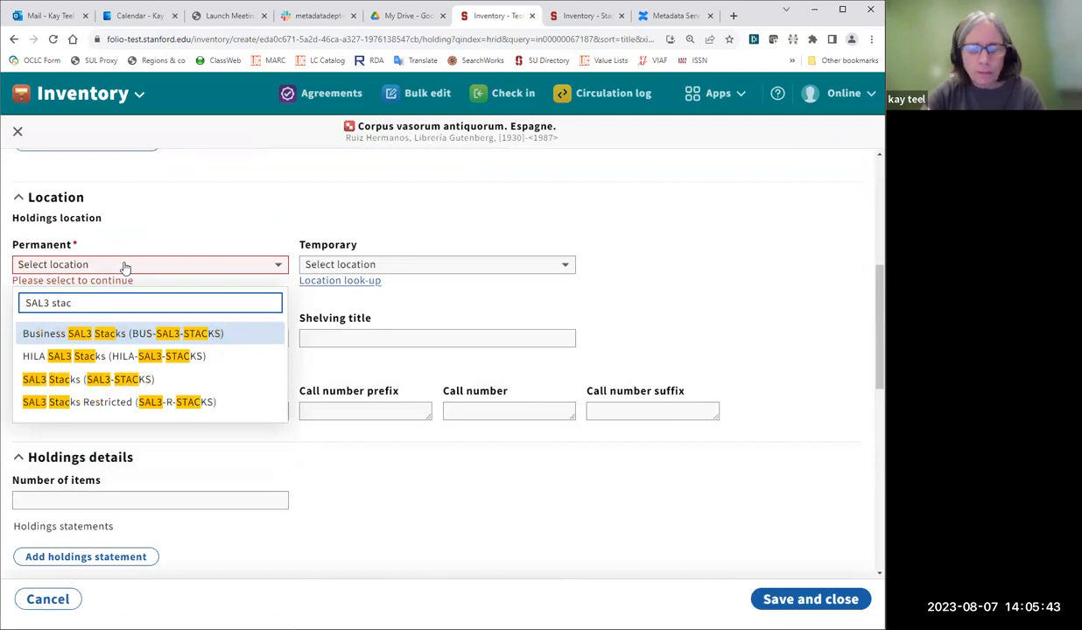
pyautogui.write('ks')
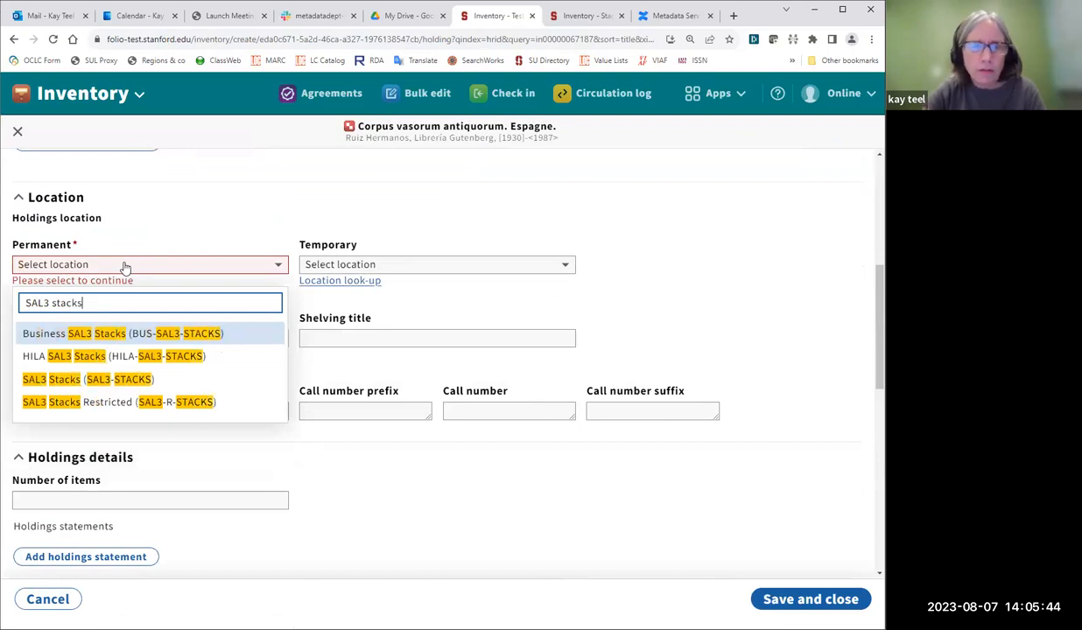
pyautogui.click(134, 381)
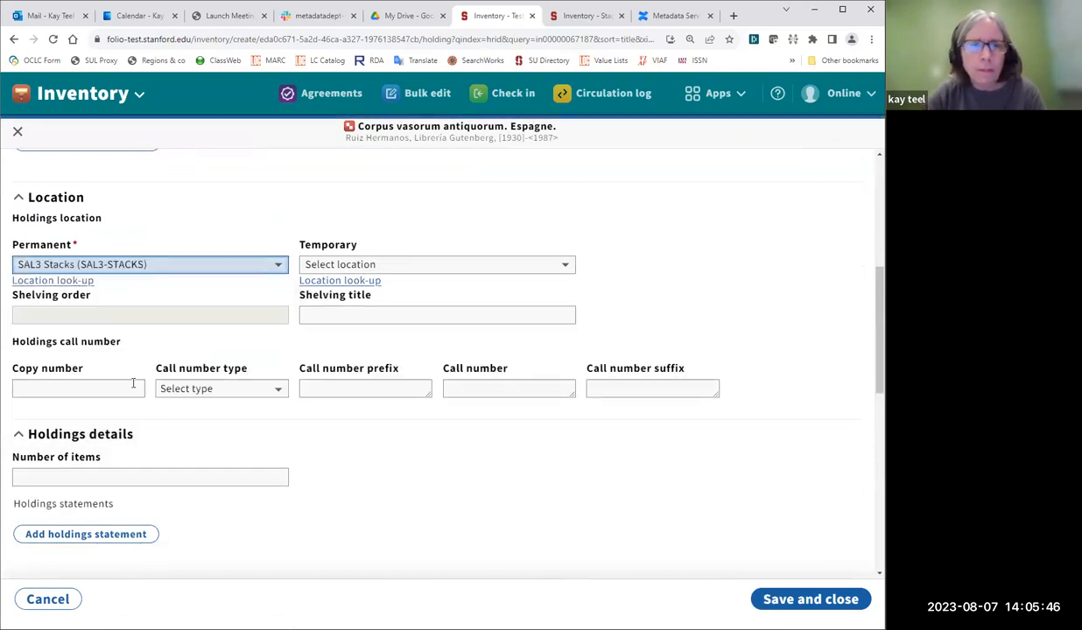
# Set the call number type to Library of Congress classification and paste NK4640.C6 S6 as the call number.
pyautogui.click(235, 395)
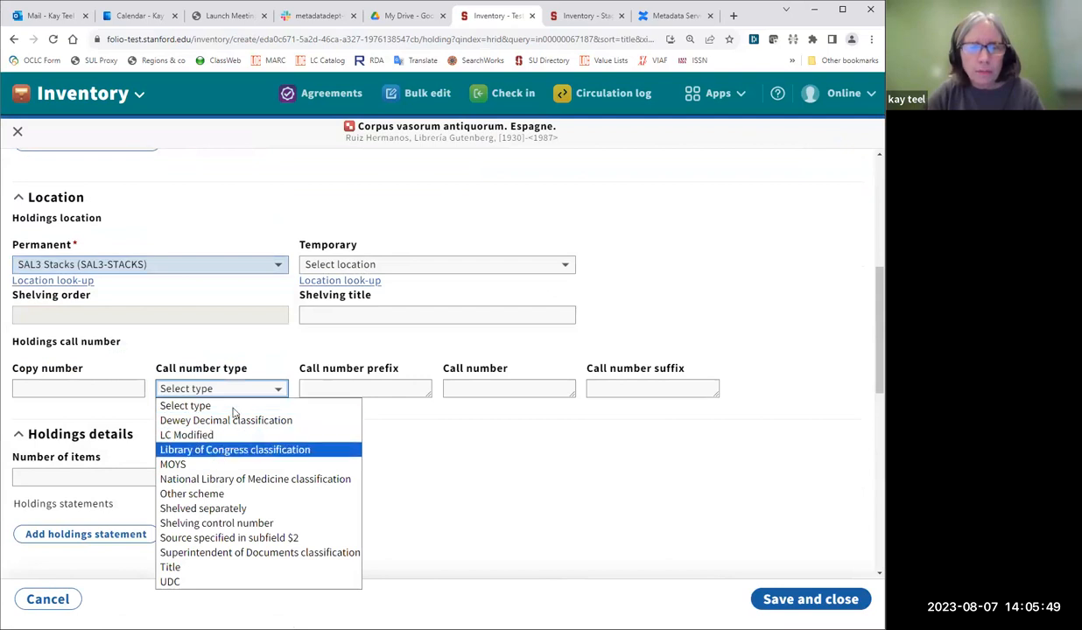
pyautogui.click(219, 448)
pyautogui.click(474, 387)
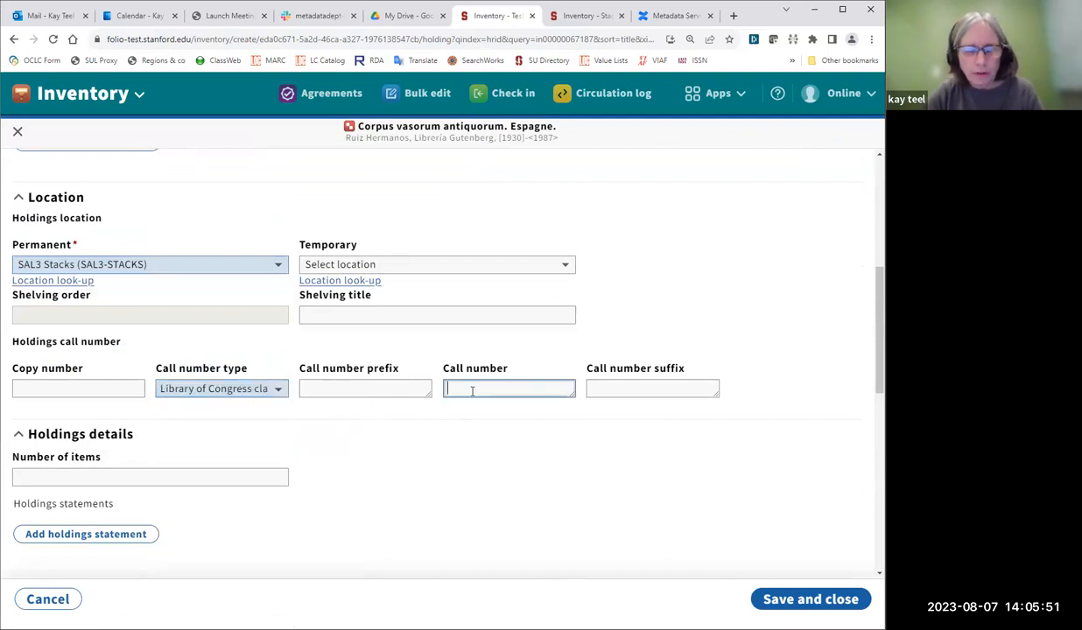
pyautogui.hotkey('ctrl', 'v')
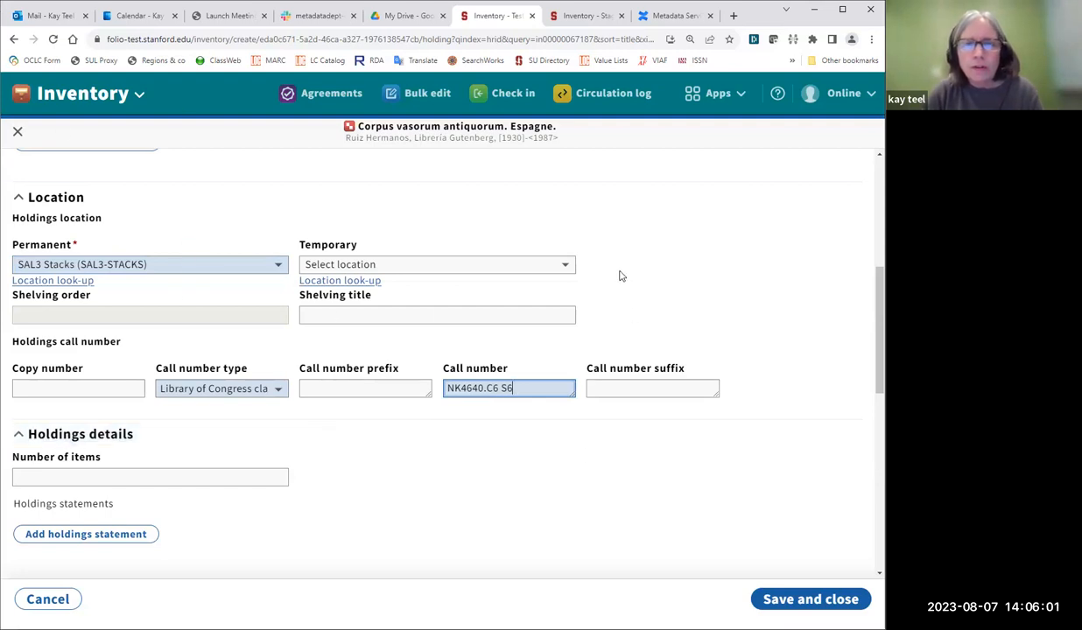
pyautogui.scroll(1, 715, 253)
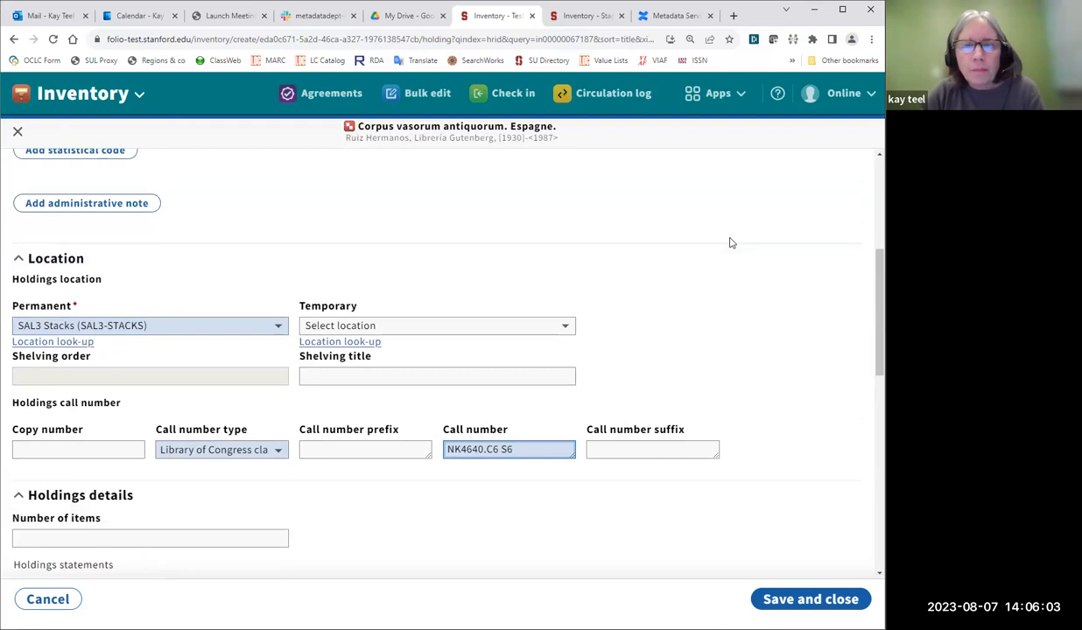
pyautogui.scroll(-1, 729, 242)
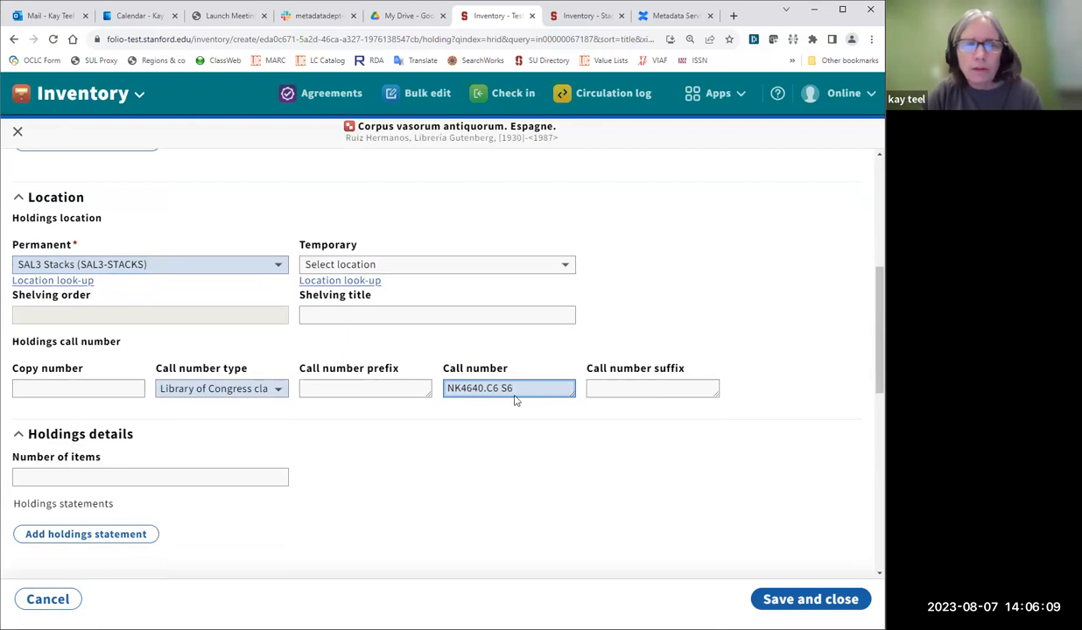
pyautogui.scroll(2, 696, 273)
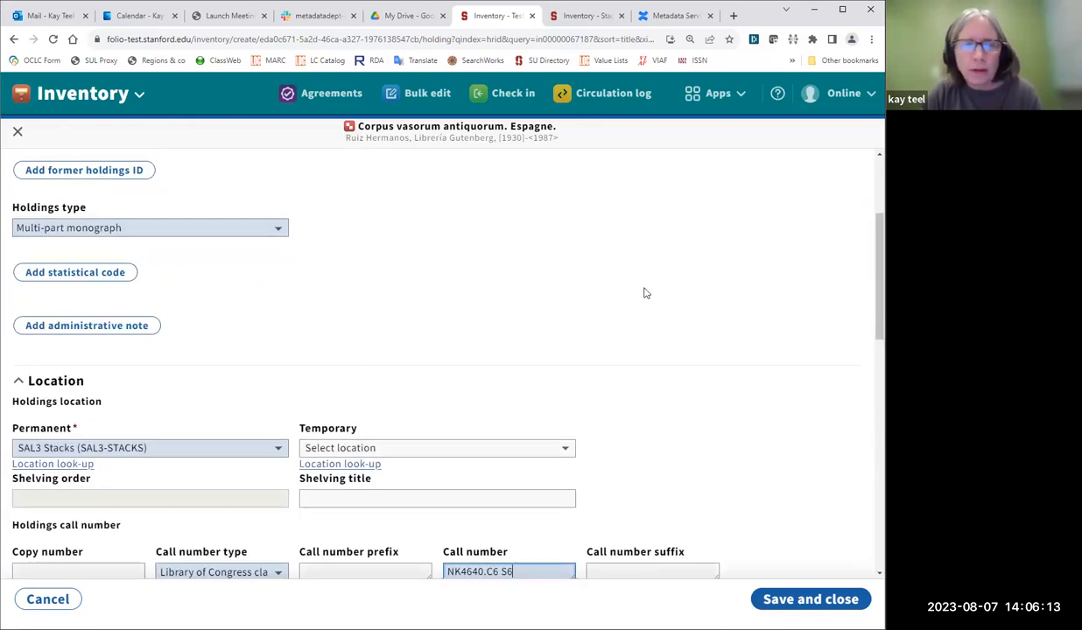
pyautogui.scroll(-2, 696, 259)
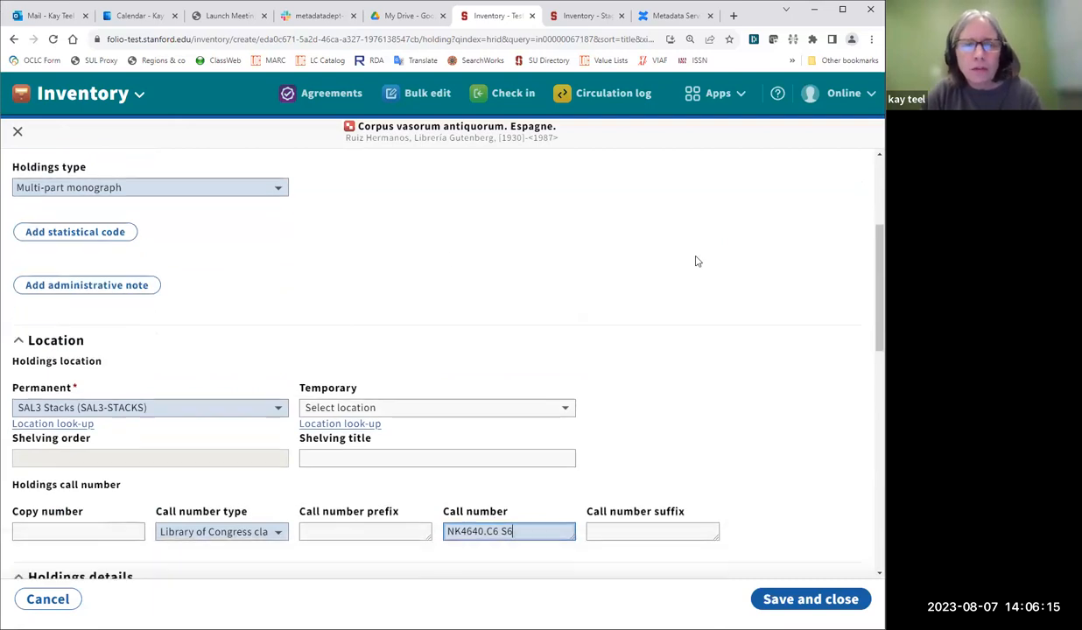
pyautogui.scroll(1, 254, 200)
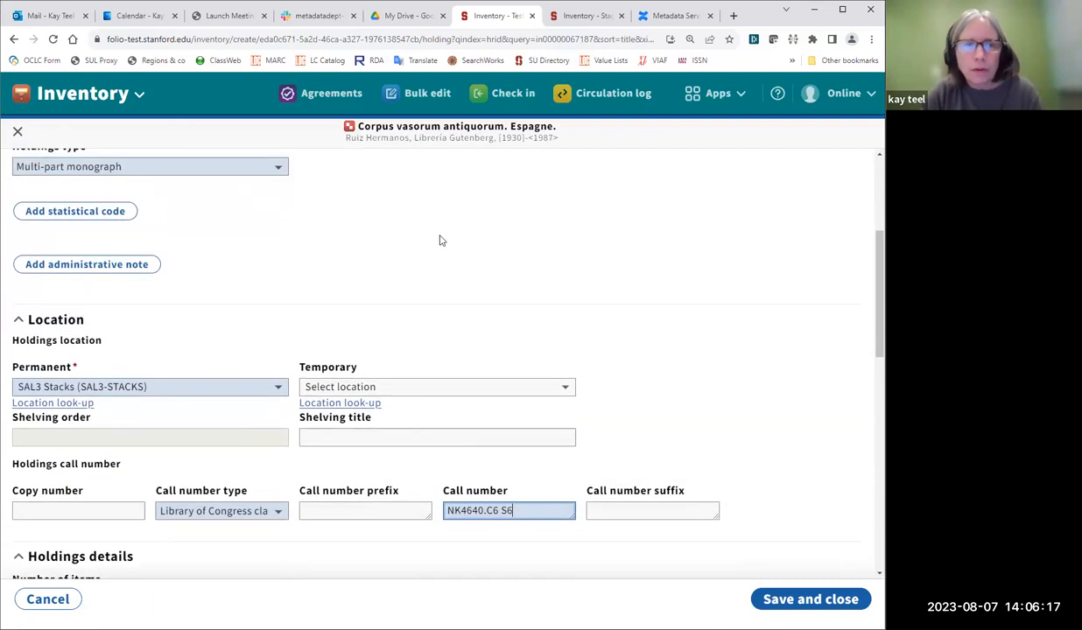
pyautogui.scroll(1, 652, 278)
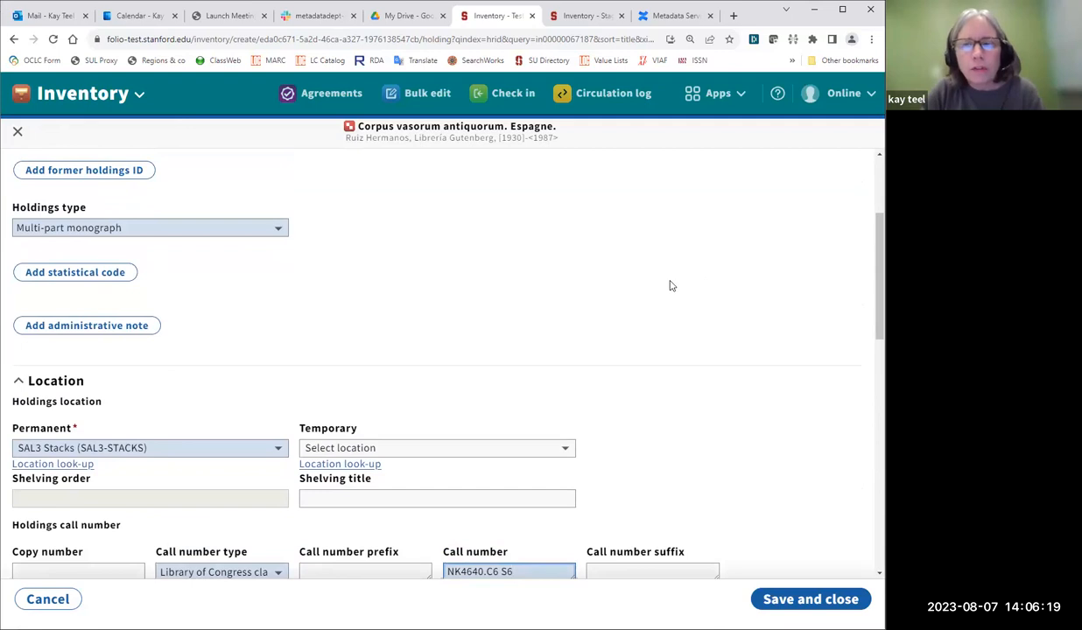
# Add a holdings statement reading "fasc.1-2,5-6" and save the holdings record.
pyautogui.scroll(-3, 672, 286)
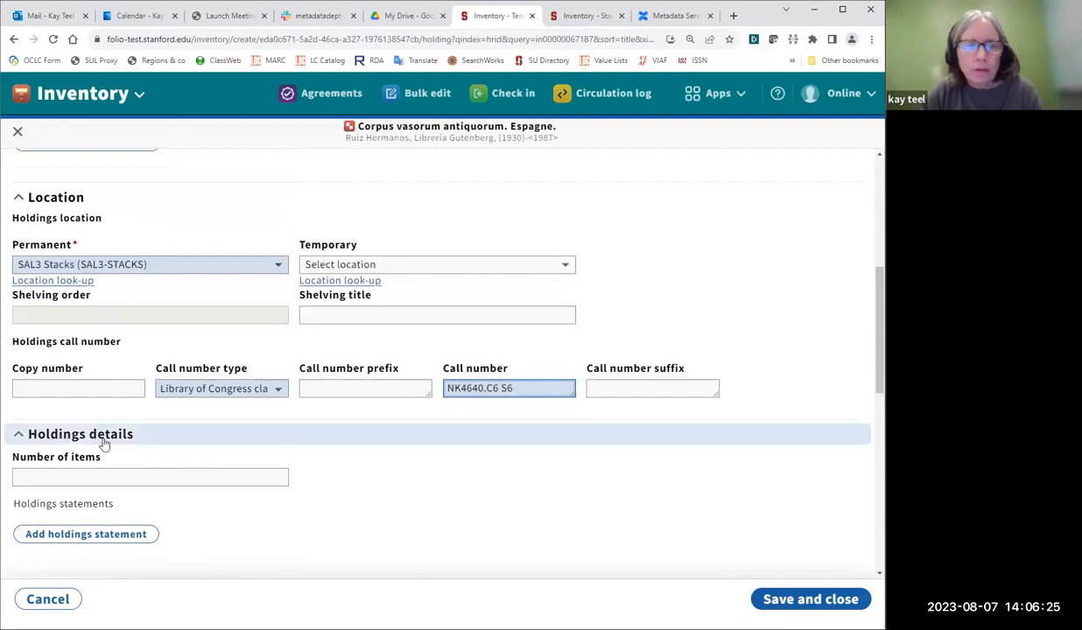
pyautogui.scroll(-2, 443, 400)
pyautogui.scroll(-1, 443, 400)
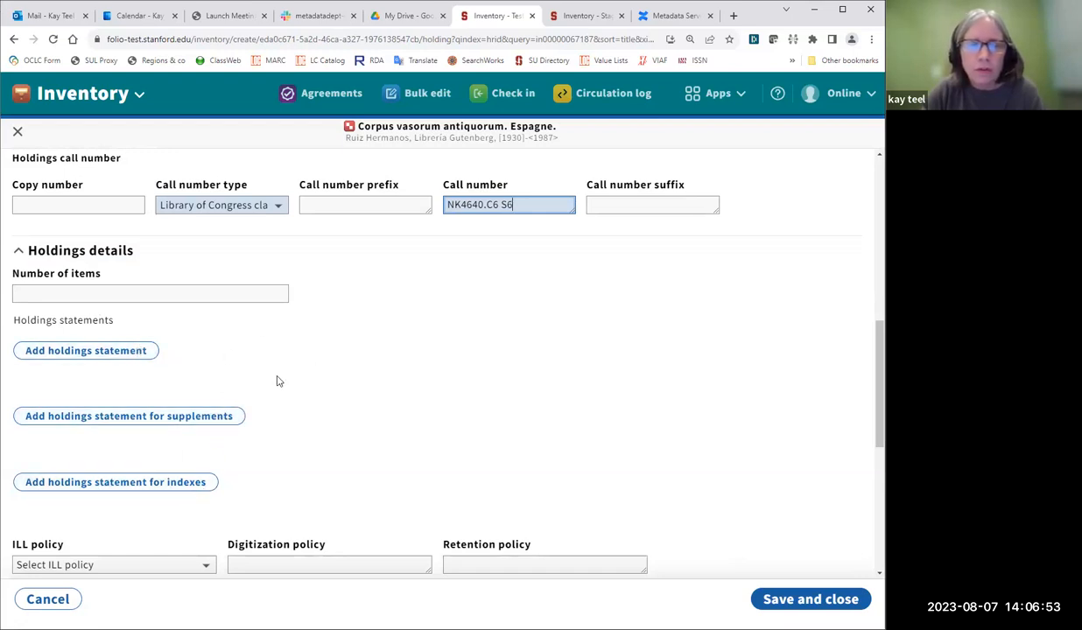
pyautogui.click(90, 351)
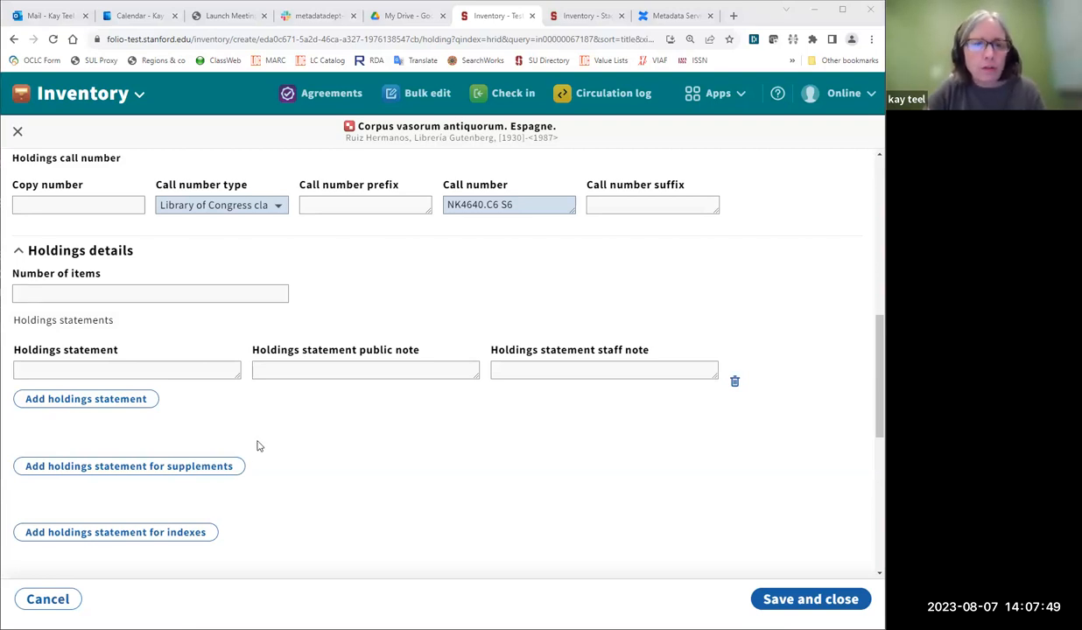
pyautogui.hotkey('alt', 'Tab')
pyautogui.write('fasc.1-2,5-6')
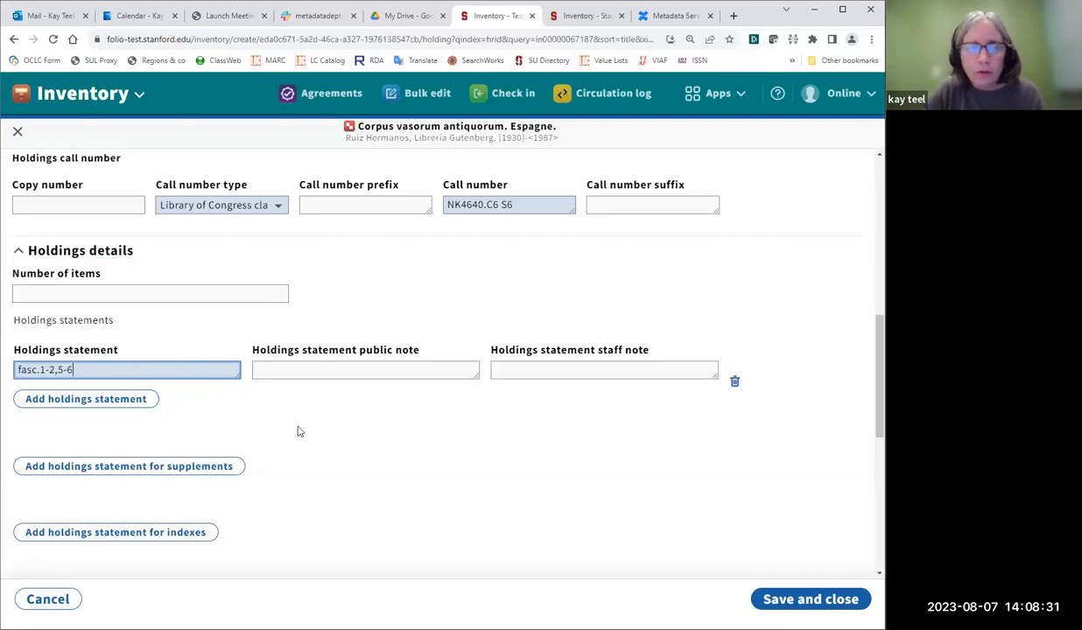
pyautogui.click(785, 602)
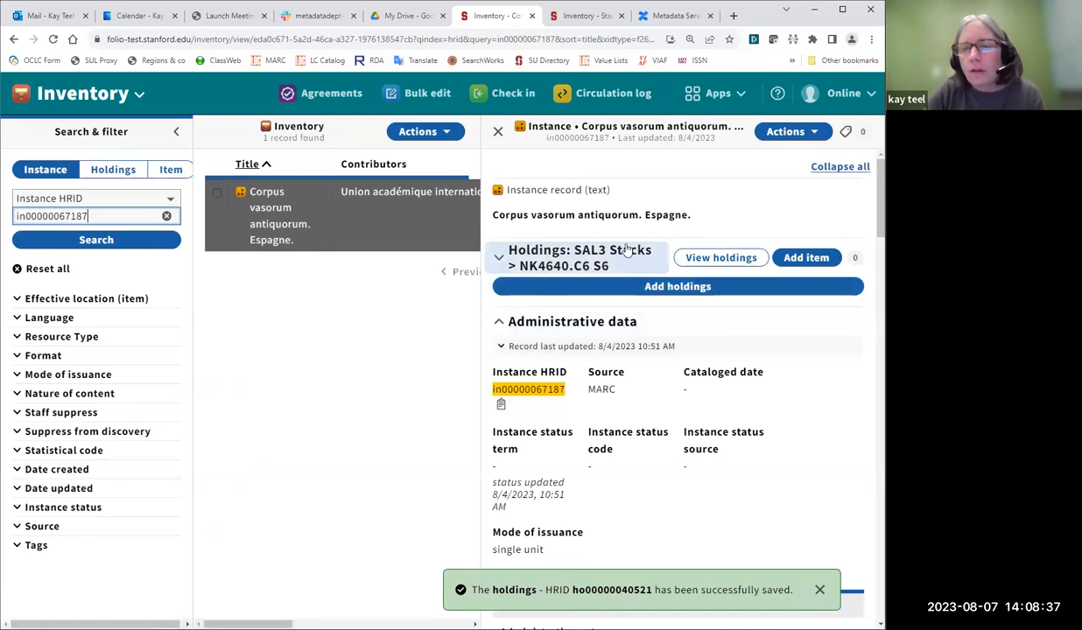
# Review the saved SAL3 Stacks holdings record, including its call number and holdings statement, and return to the instance.
pyautogui.click(720, 257)
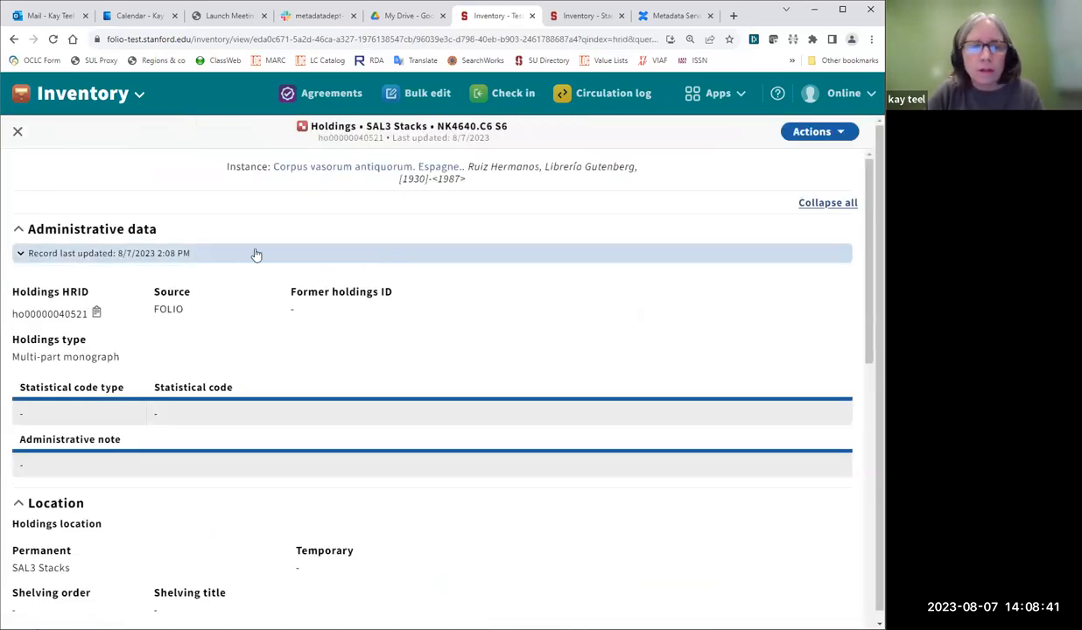
pyautogui.click(19, 133)
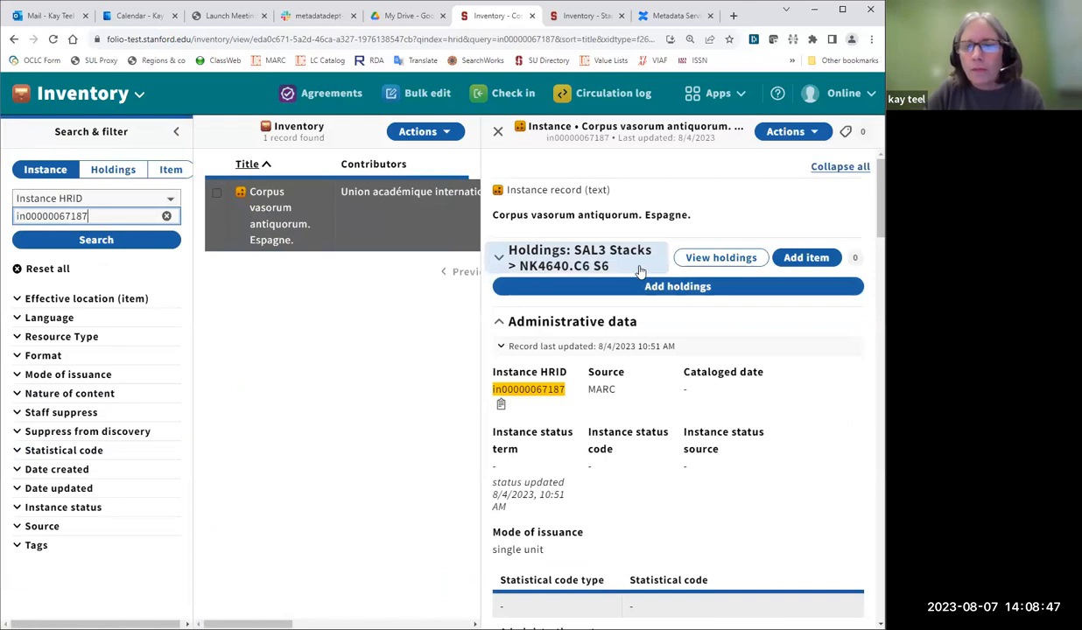
pyautogui.click(729, 257)
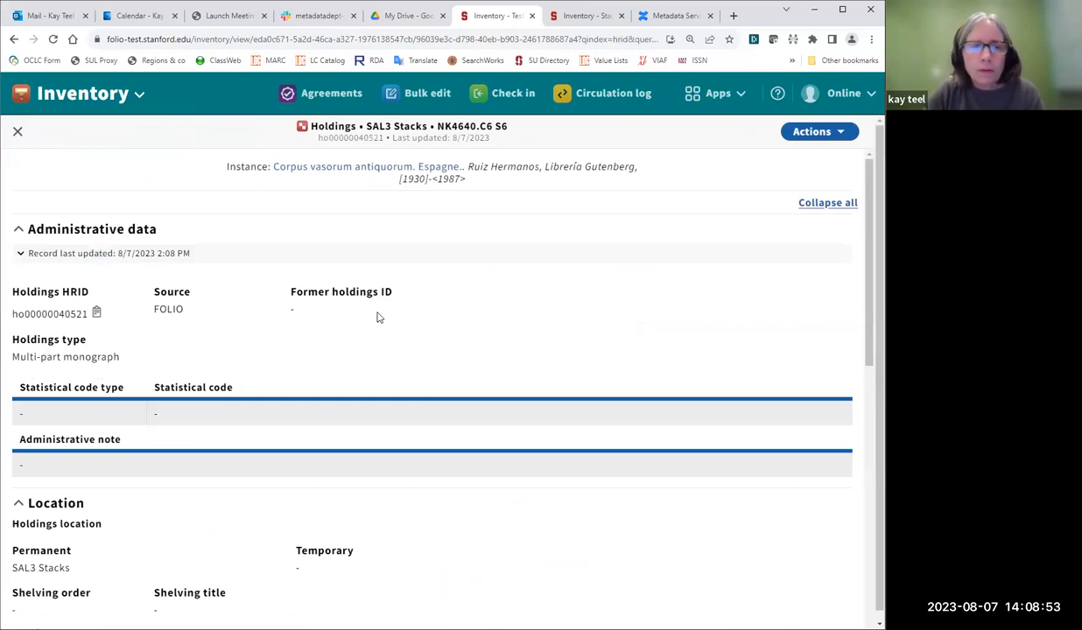
pyautogui.scroll(-2, 426, 295)
pyautogui.scroll(-3, 269, 355)
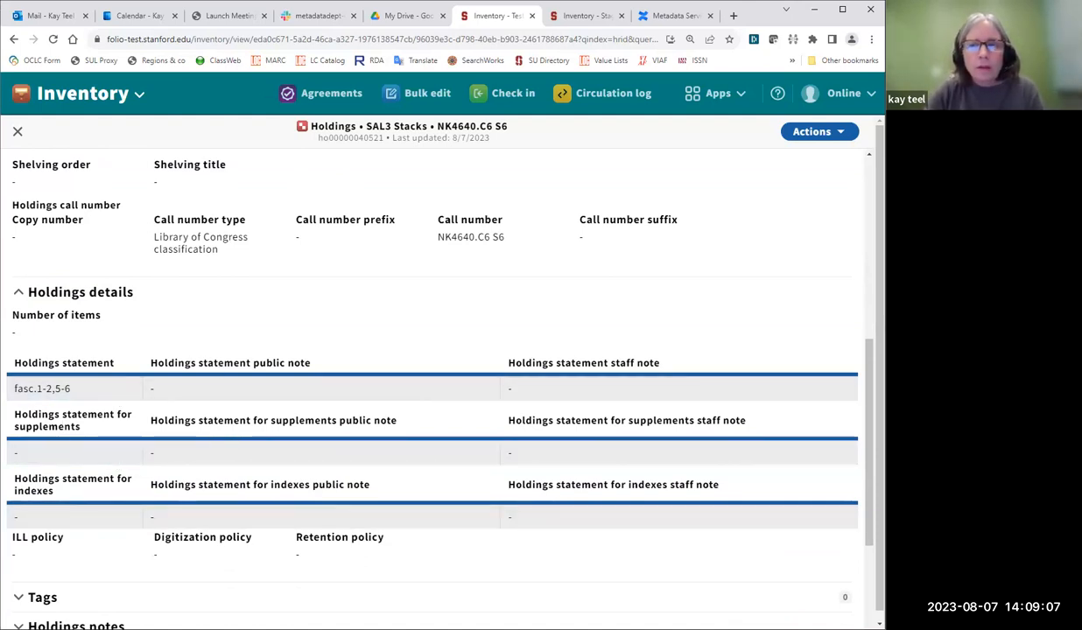
pyautogui.click(17, 132)
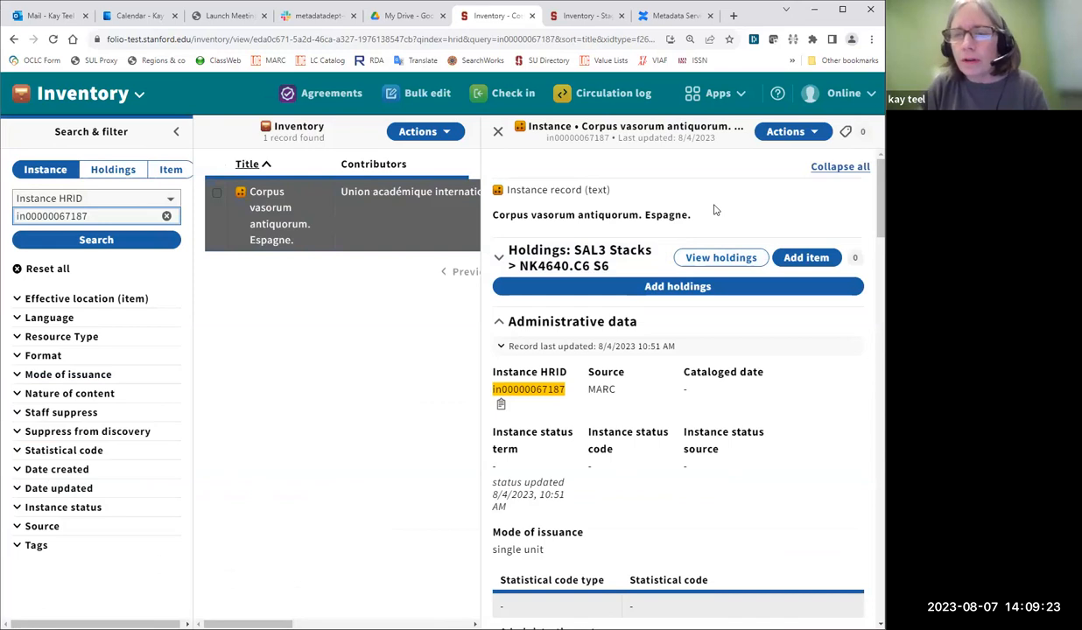
# Change the SAL3 Stacks holdings statement to "fasc.1:pt.1-2 fasc.2 fasc.5:pt.2 fasc.6:pt.1-3", save the holdings record and return to the instance.
pyautogui.click(709, 267)
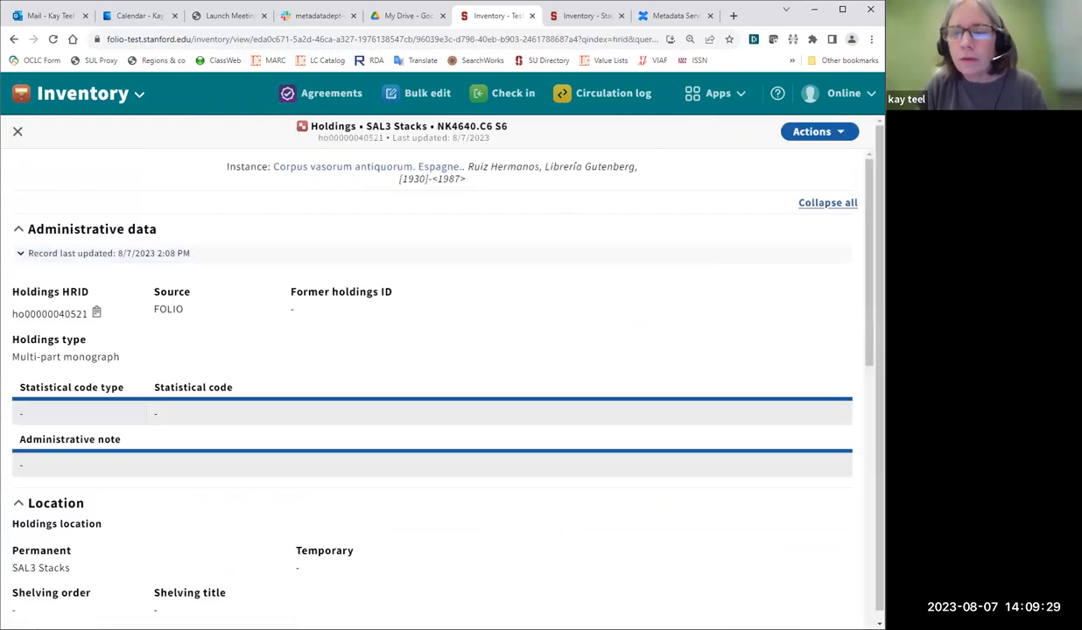
pyautogui.click(840, 133)
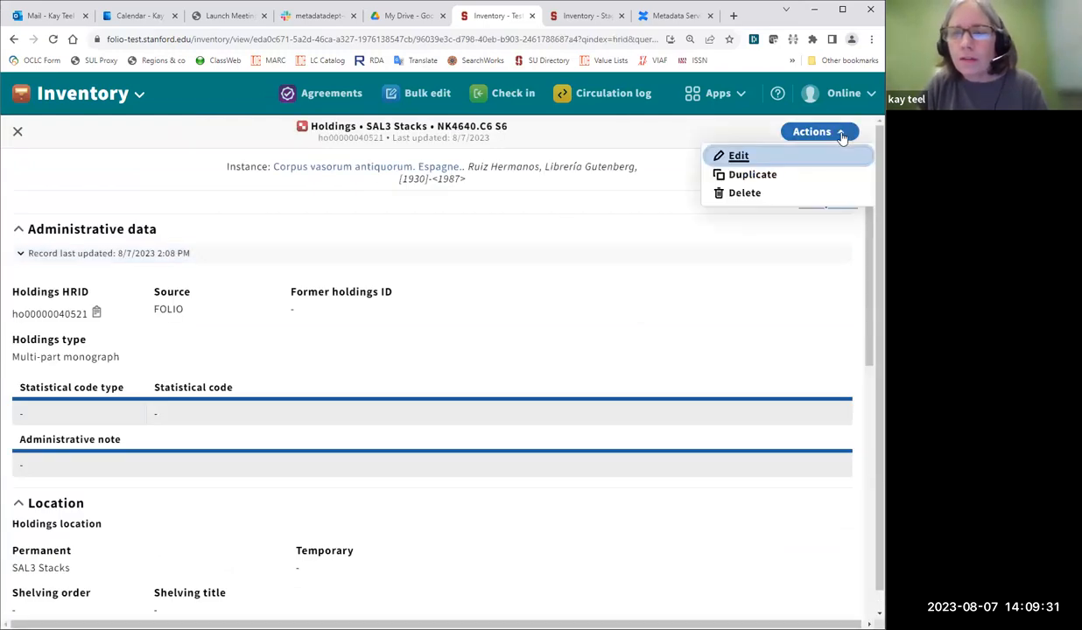
pyautogui.click(727, 157)
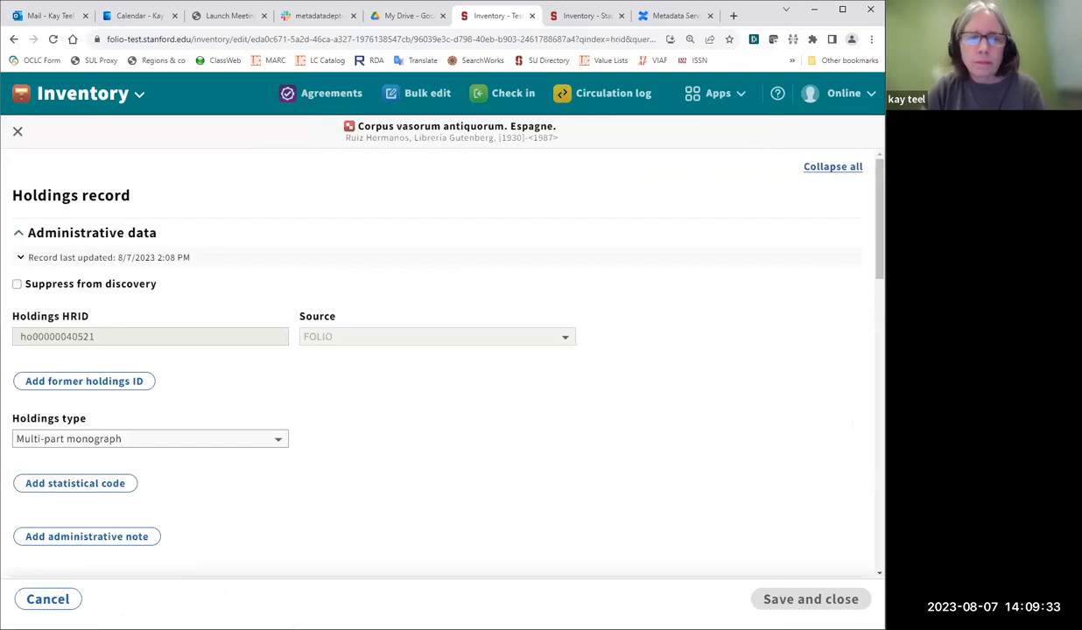
pyautogui.scroll(-5, 516, 338)
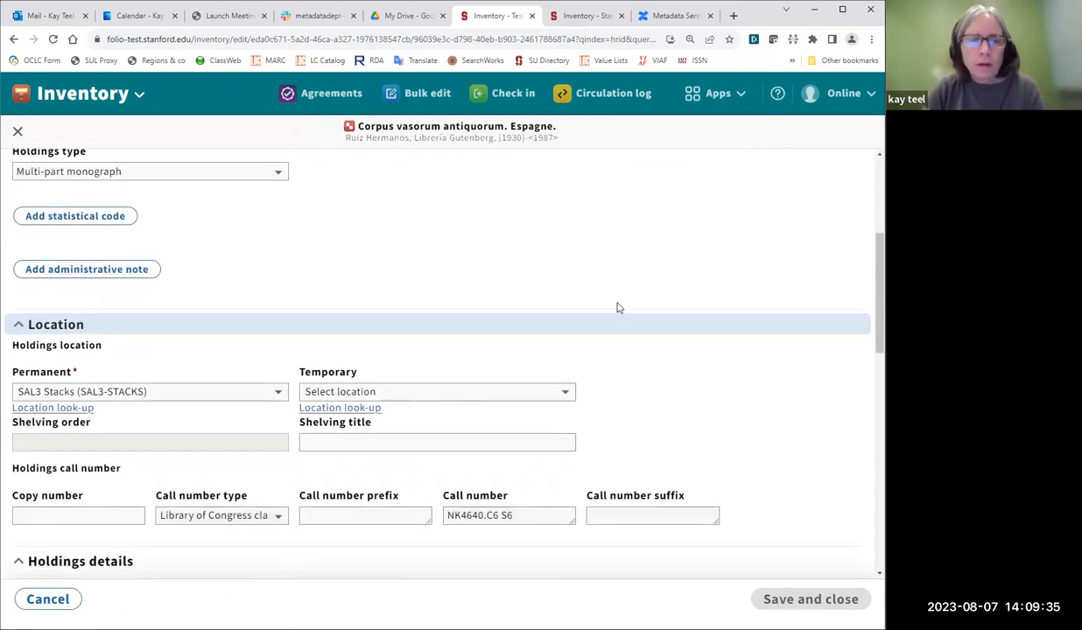
pyautogui.scroll(-3, 618, 306)
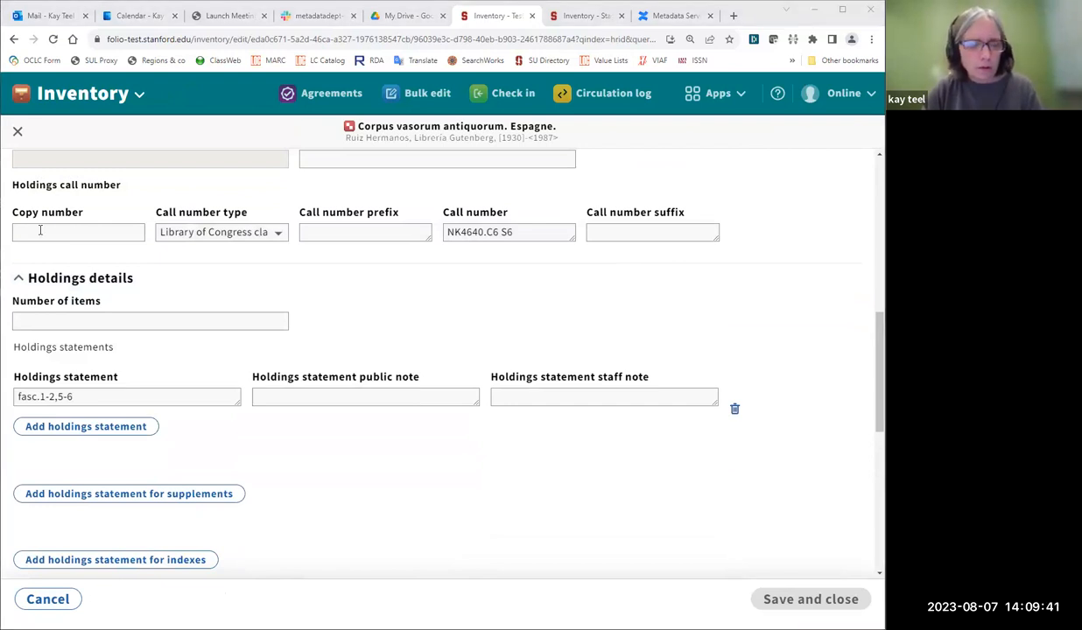
pyautogui.moveTo(101, 395); pyautogui.dragTo(17, 397)
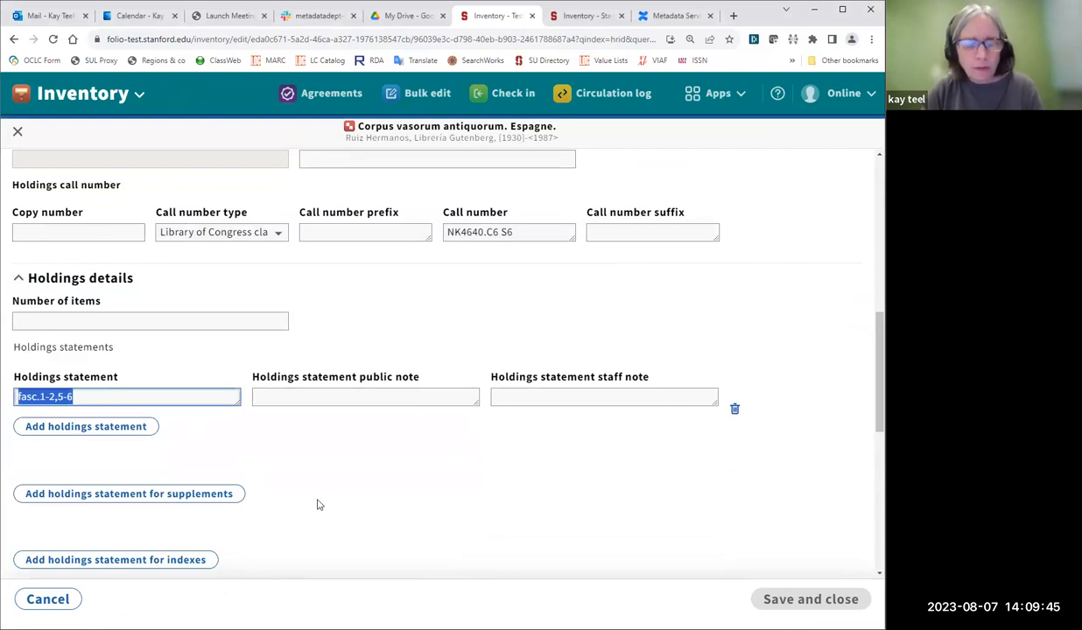
pyautogui.write('fasc.1:pt.1-2 fasc.2 fasc.5:pt.2 fasc.6:pt.1-3')
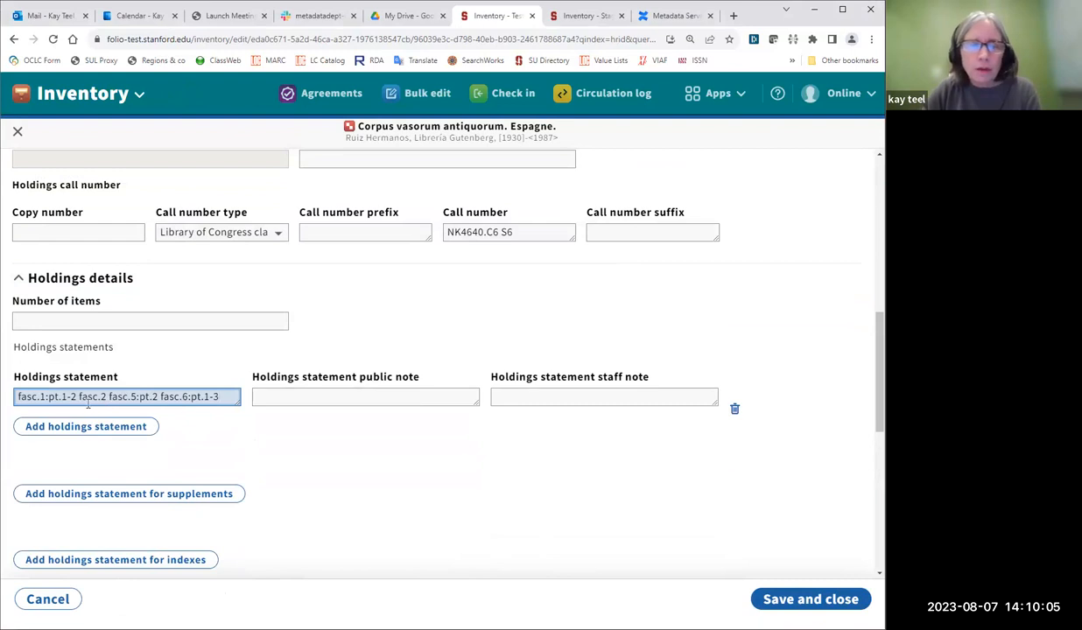
pyautogui.click(775, 602)
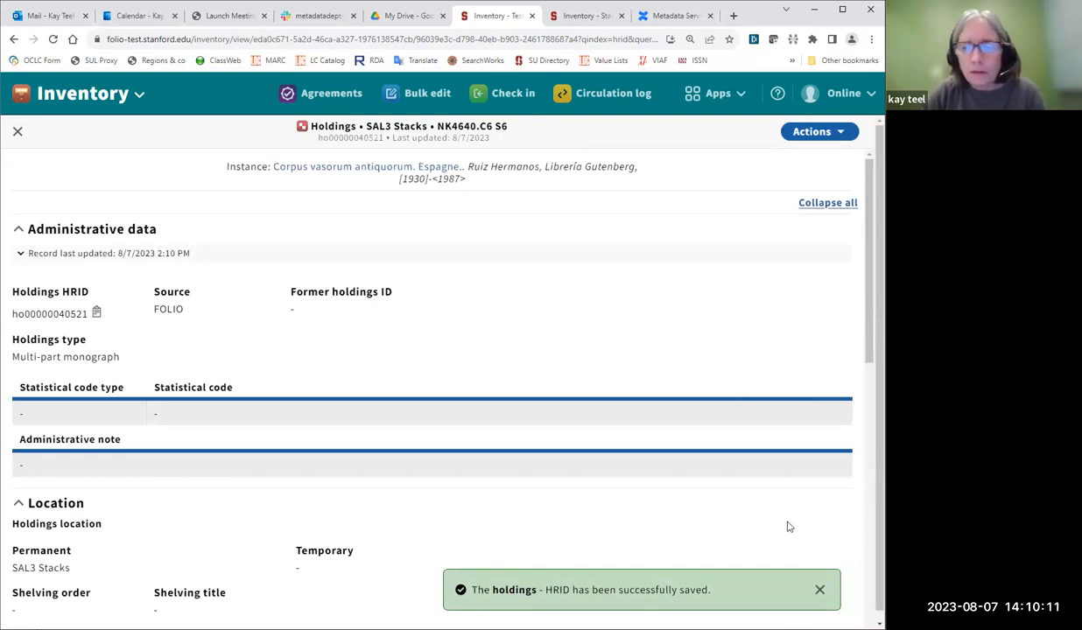
pyautogui.click(19, 132)
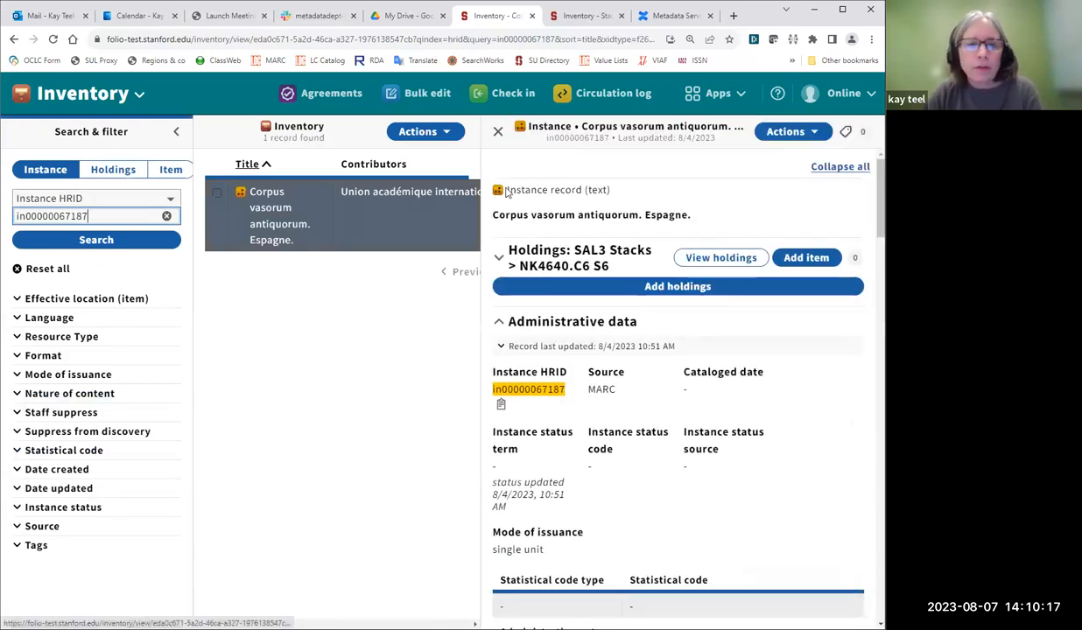
pyautogui.click(167, 216)
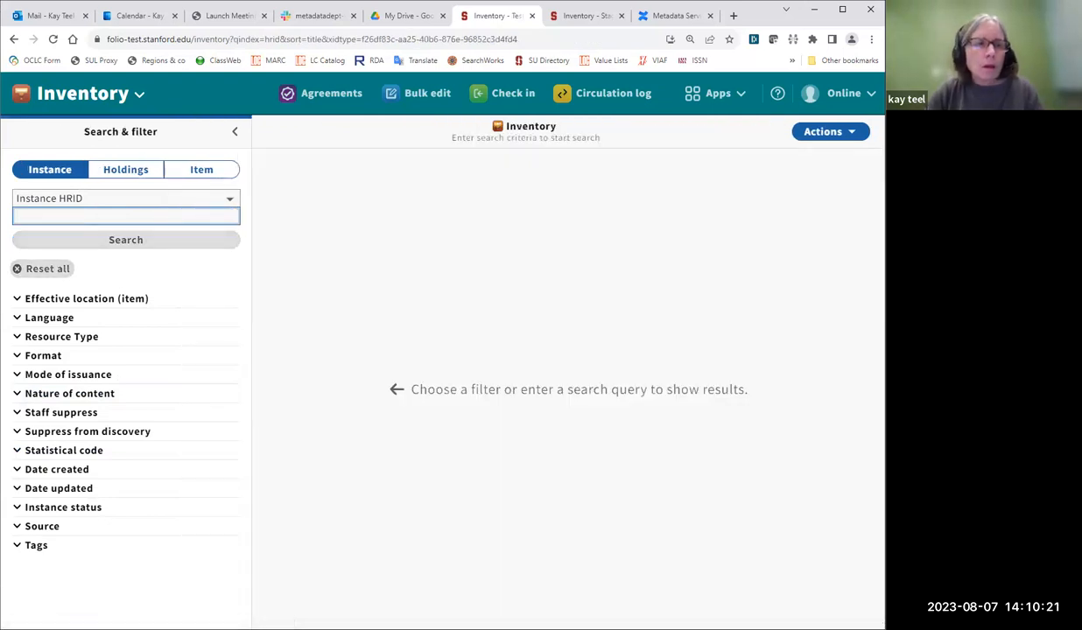
pyautogui.hotkey('alt', 'Tab')
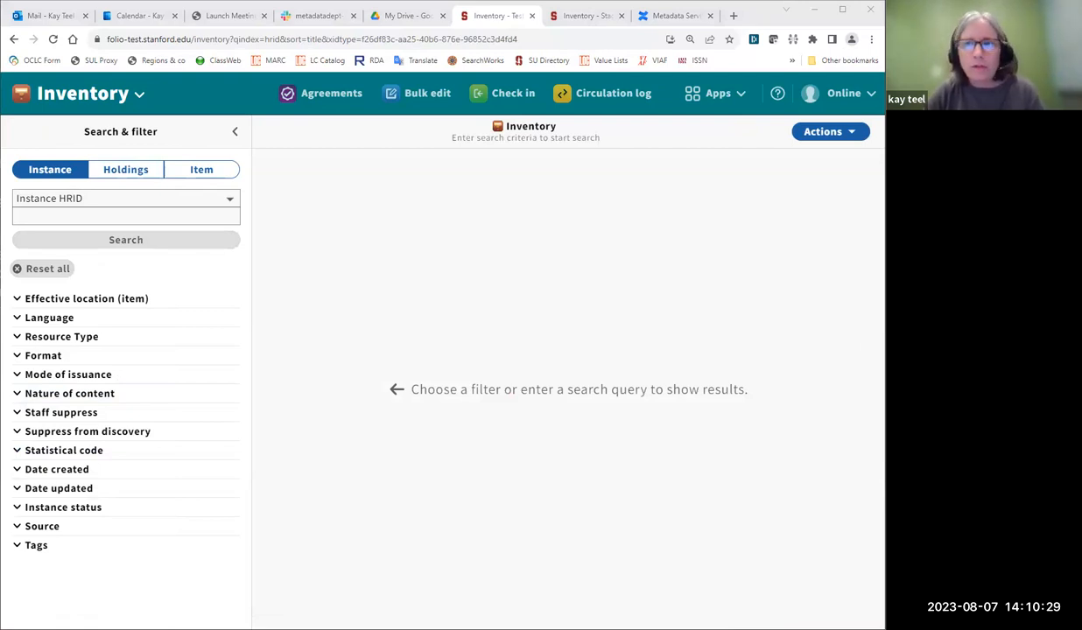
pyautogui.click(53, 216)
pyautogui.hotkey('ctrl', 'v')
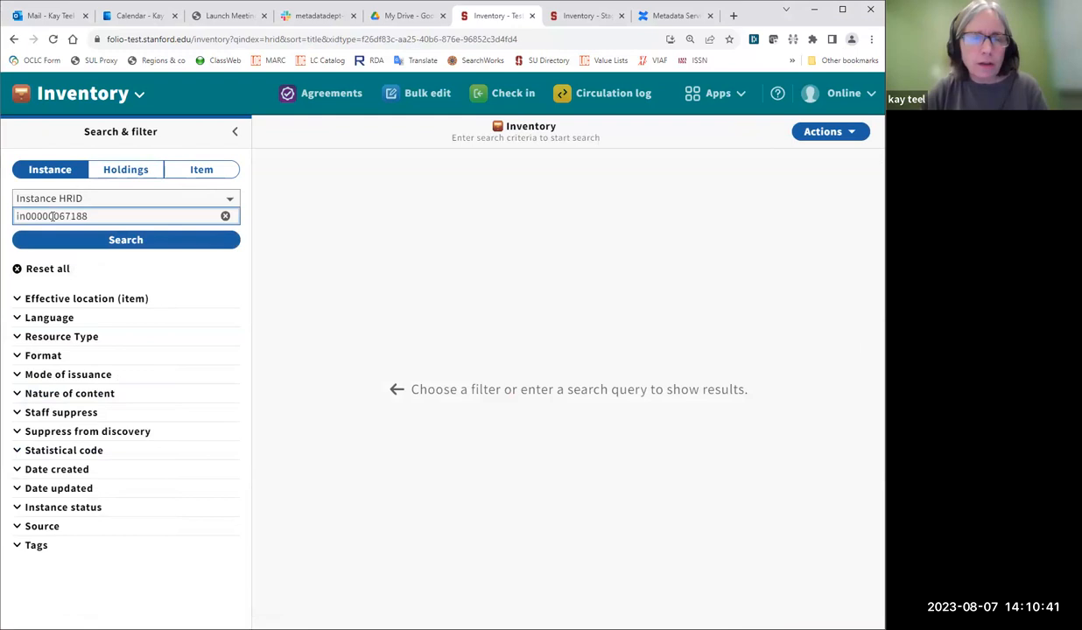
pyautogui.click(133, 240)
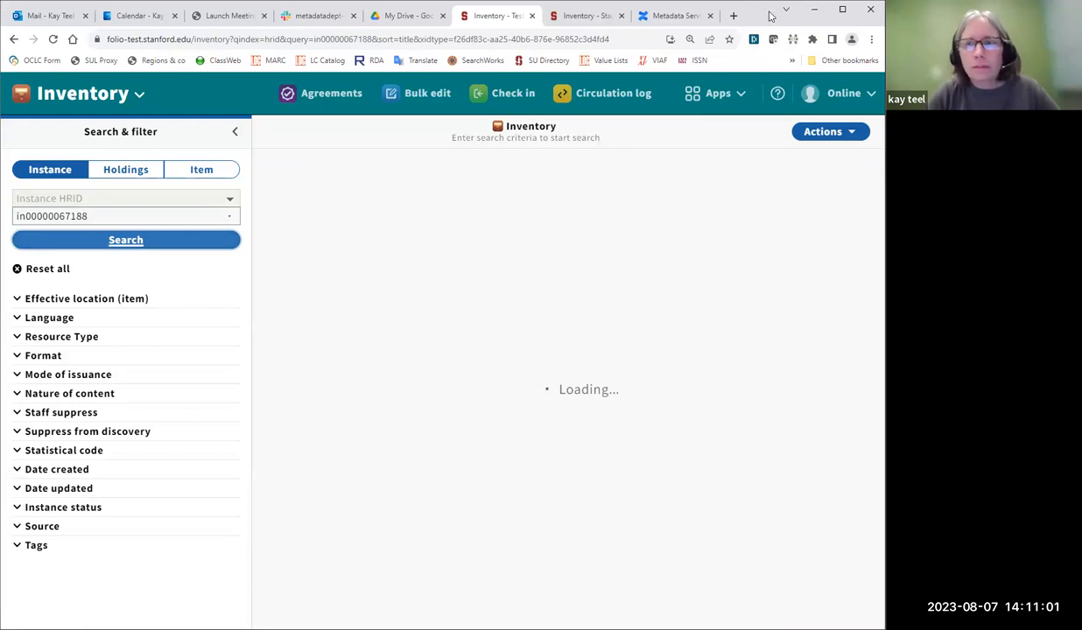
pyautogui.click(588, 16)
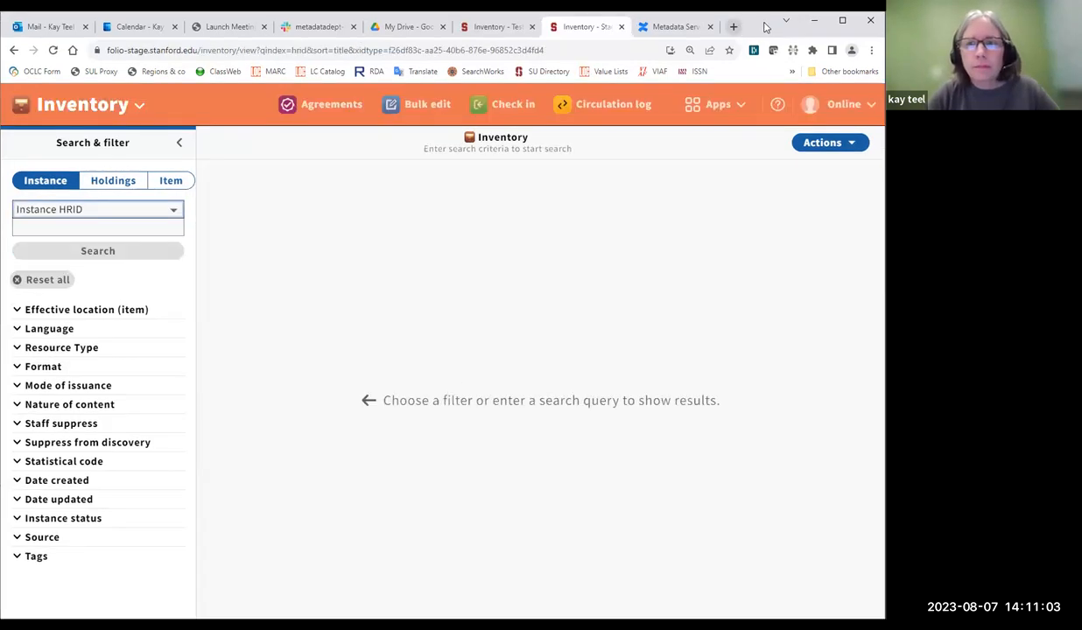
pyautogui.doubleClick(766, 27)
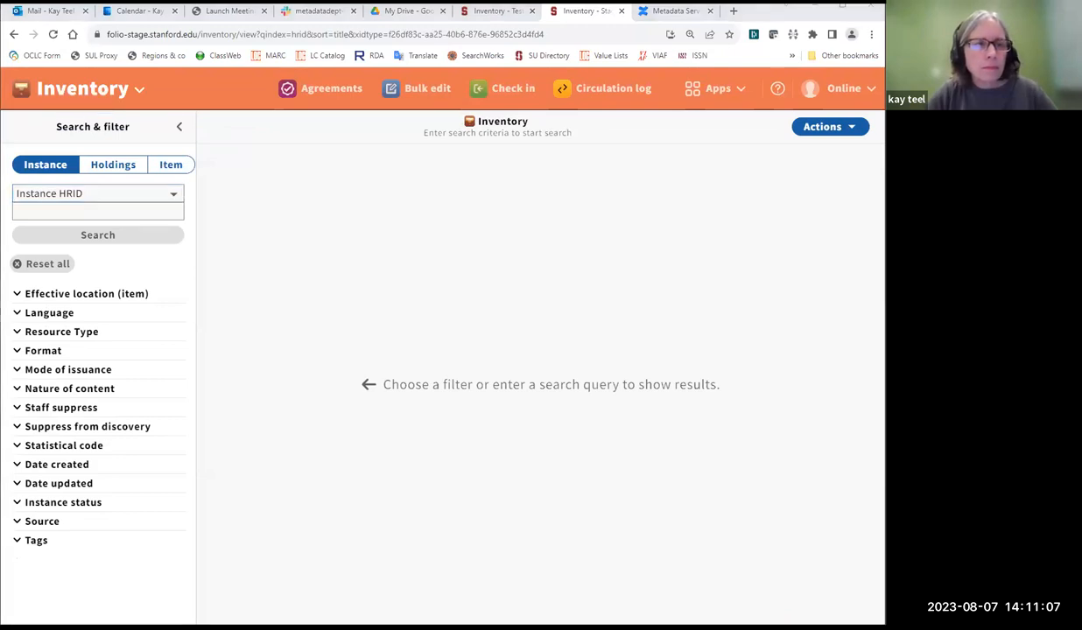
pyautogui.click(44, 214)
pyautogui.hotkey('ctrl', 'v')
pyautogui.click(93, 239)
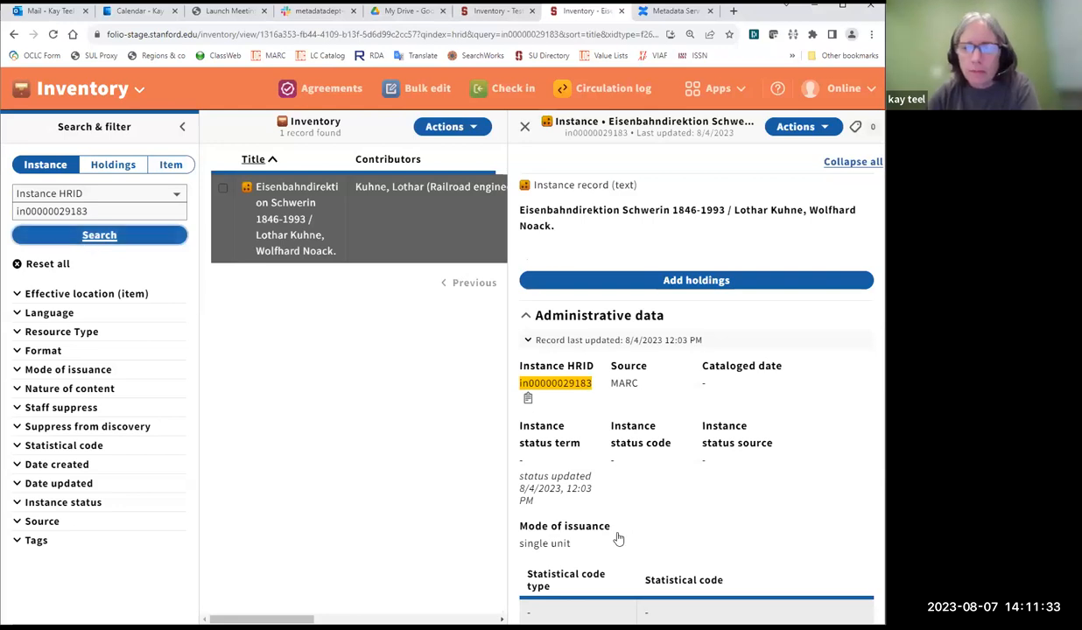
# Copy the LC classification number HE3080.5.Z8 R475 2022 from the instance's classification data.
pyautogui.scroll(-6, 726, 538)
pyautogui.scroll(-10, 740, 535)
pyautogui.tripleClick(747, 524)
pyautogui.hotkey('ctrl', 'c')
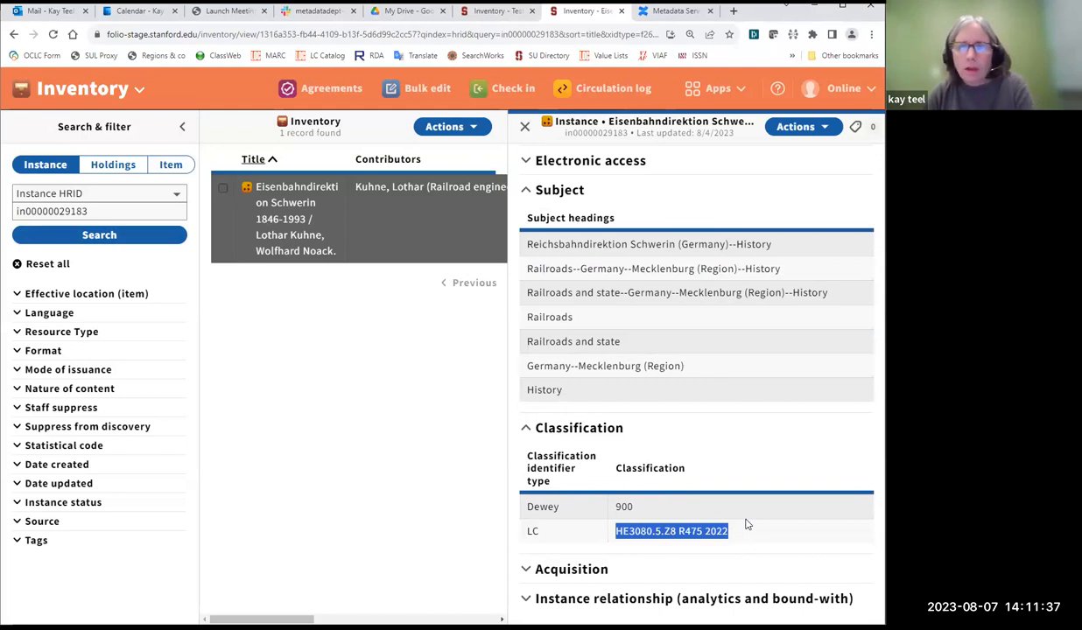
# Examine the instance's general note, physical description, carrier formats and title data for the accompanying map sheet.
pyautogui.scroll(2, 714, 405)
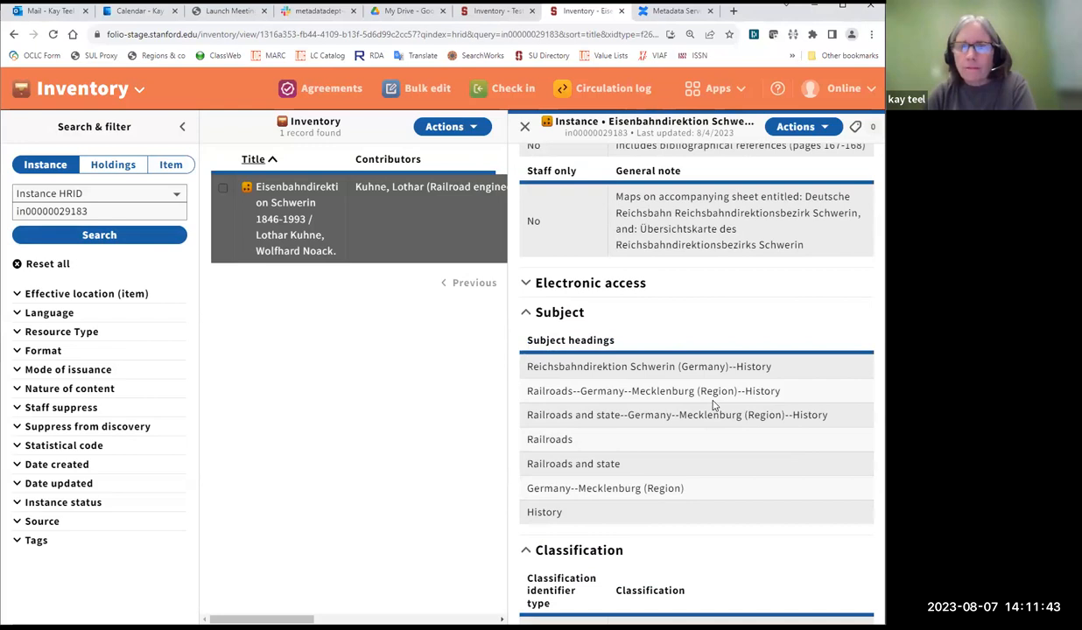
pyautogui.scroll(3, 713, 405)
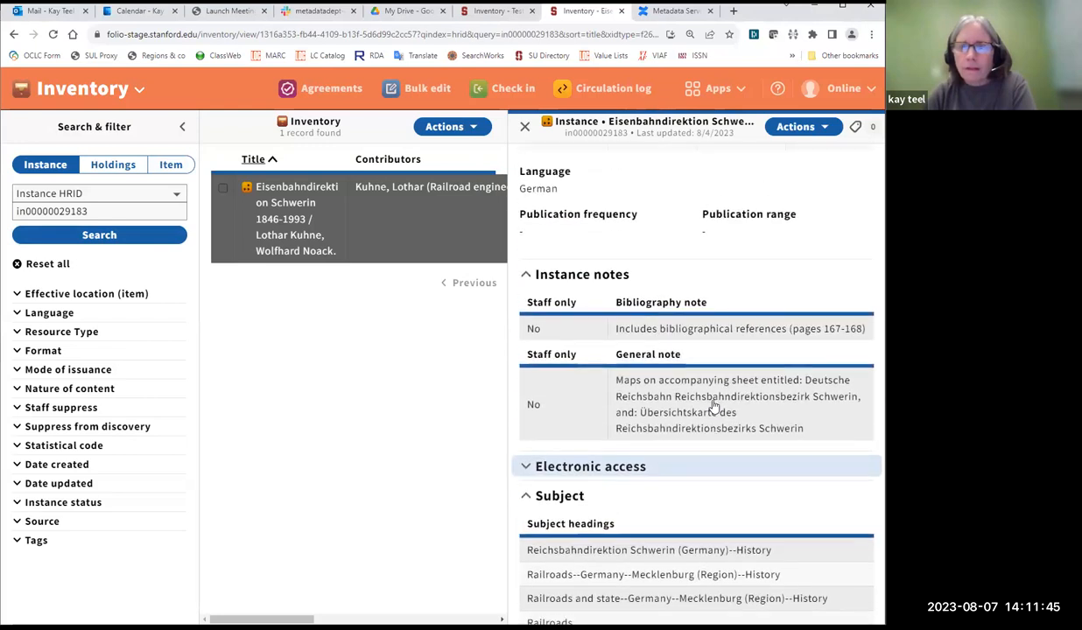
pyautogui.scroll(6, 708, 423)
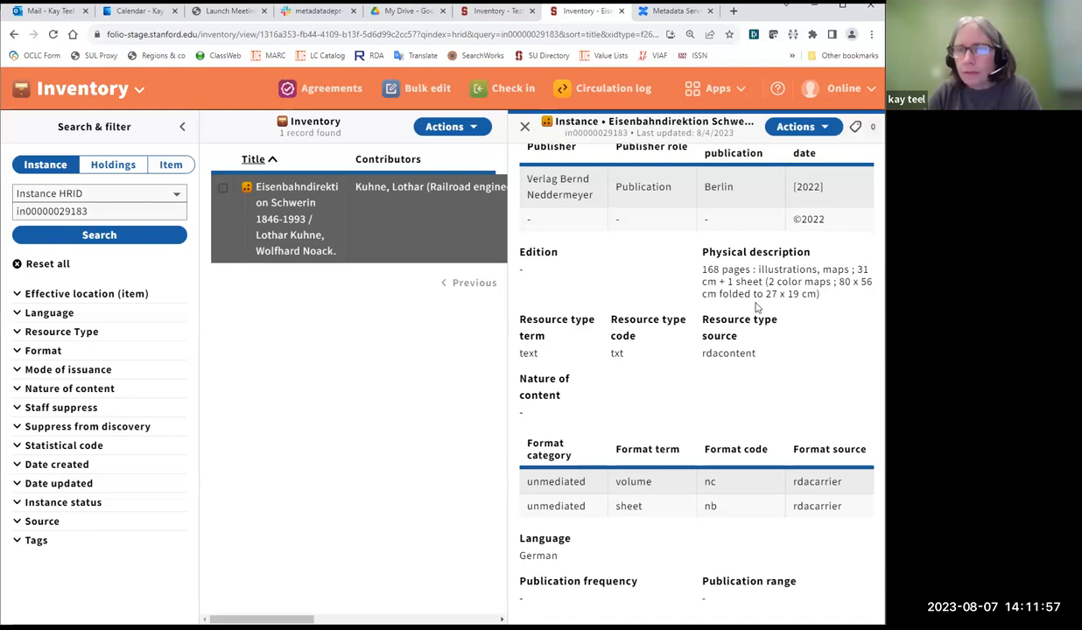
pyautogui.scroll(6, 760, 308)
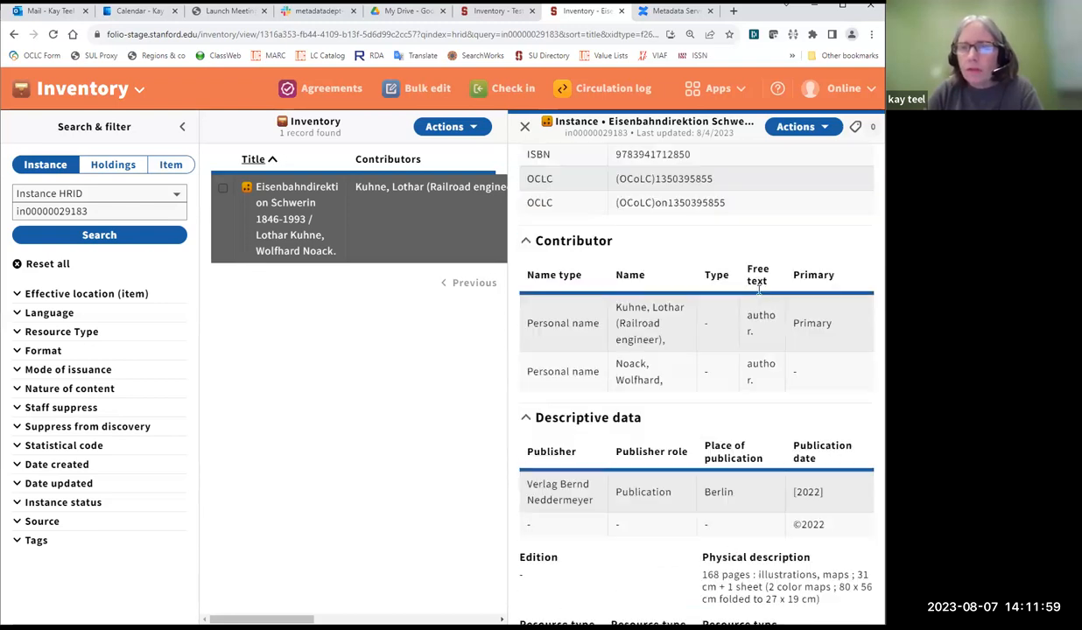
pyautogui.scroll(-4, 759, 301)
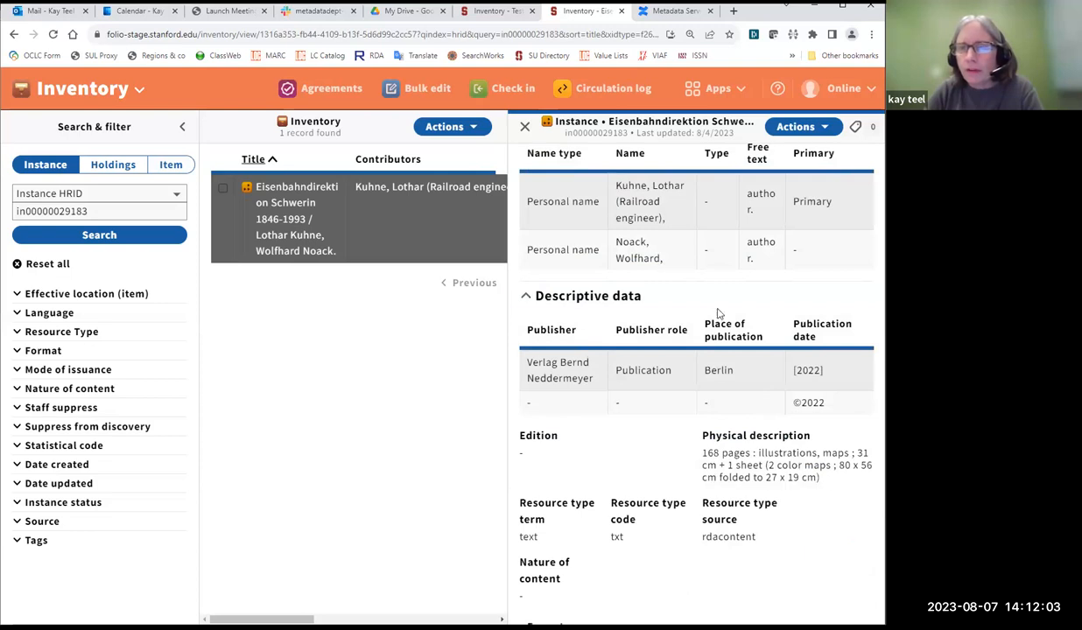
pyautogui.scroll(6, 715, 306)
pyautogui.scroll(8, 715, 306)
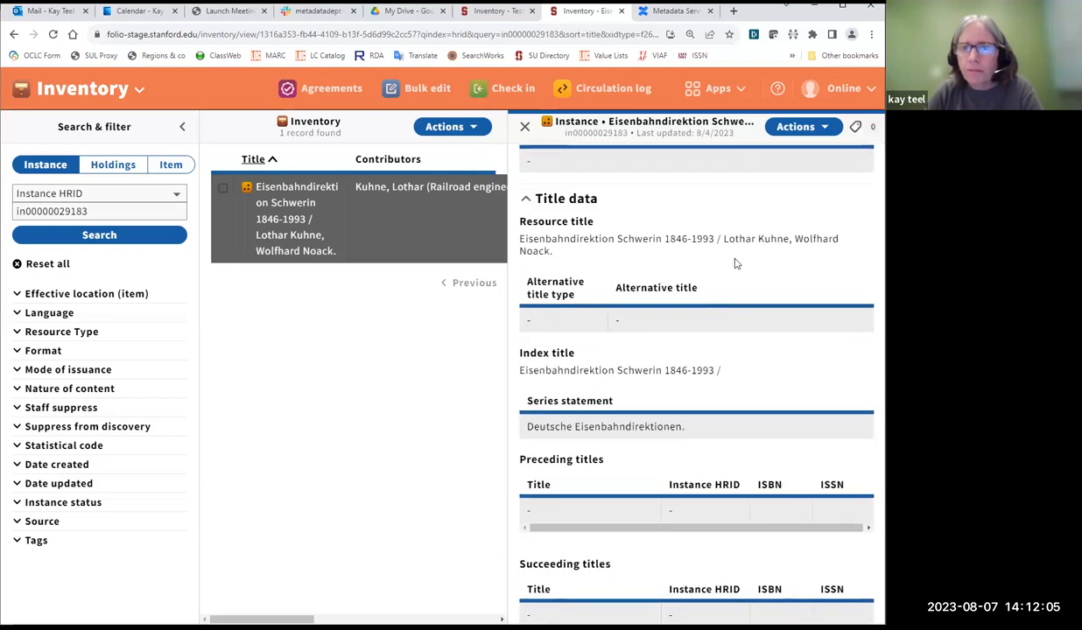
pyautogui.scroll(2, 767, 263)
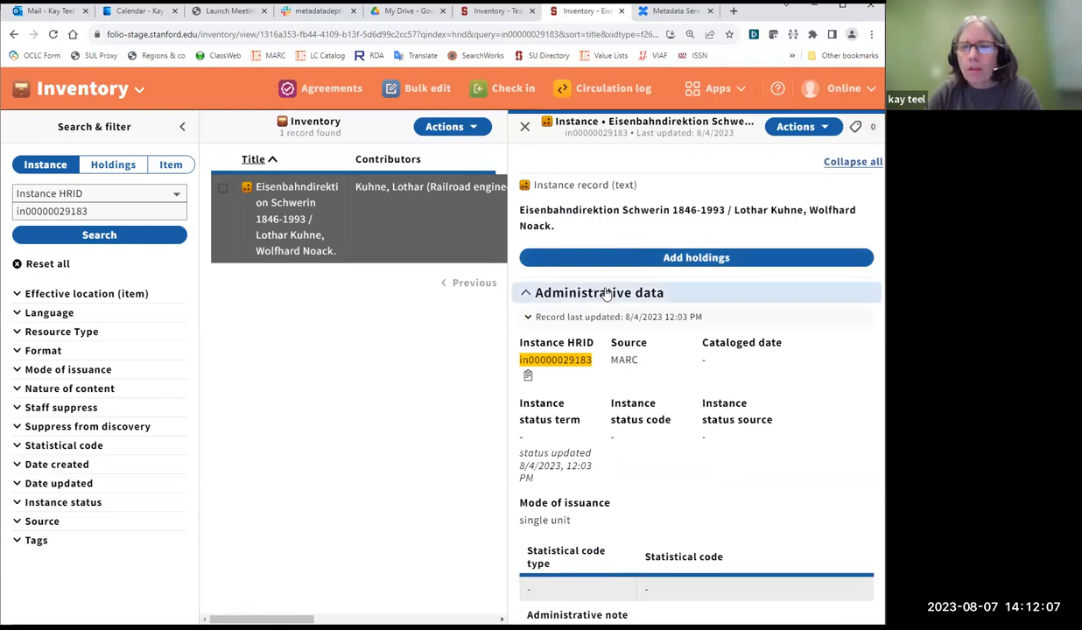
# Start a new holdings record for Eisenbahndirektion Schwerin 1846-1993 and set its holdings type to Book.
pyautogui.click(710, 262)
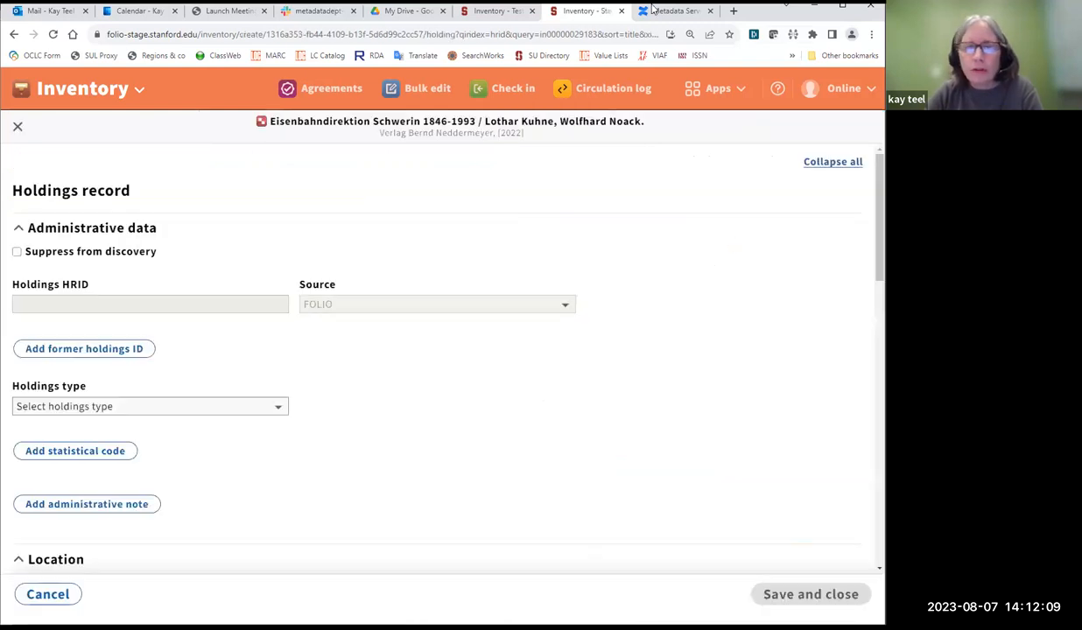
pyautogui.scroll(-2, 321, 331)
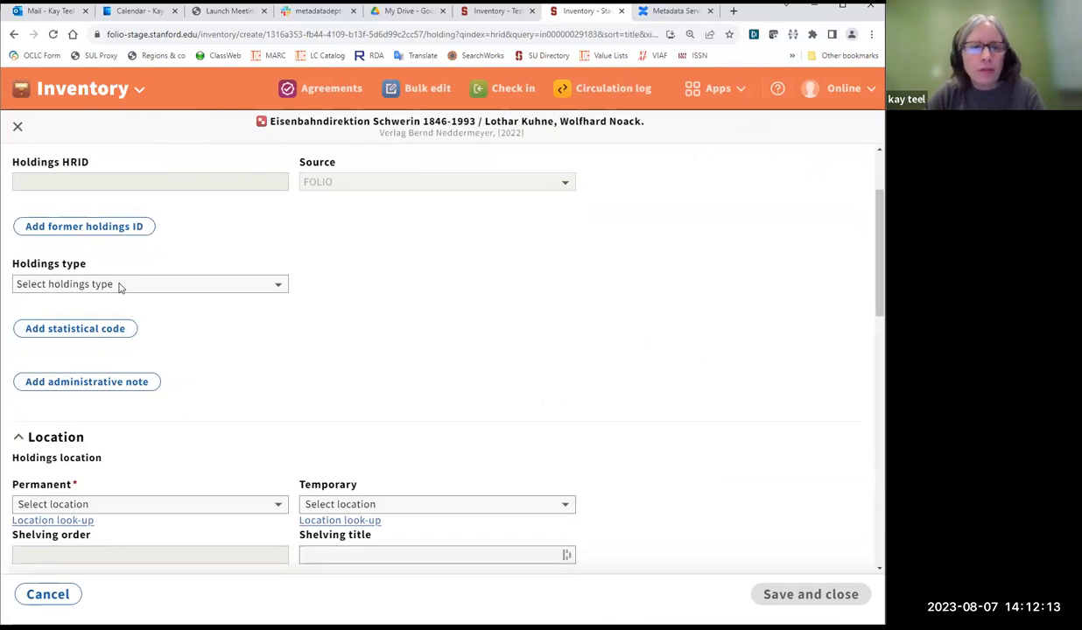
pyautogui.click(120, 285)
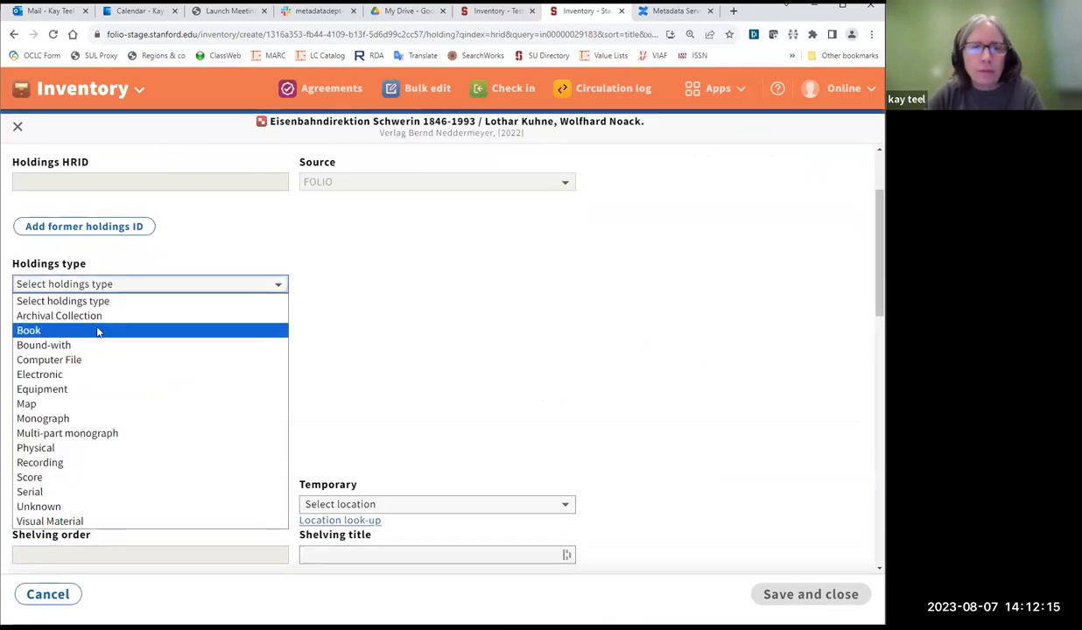
pyautogui.click(98, 331)
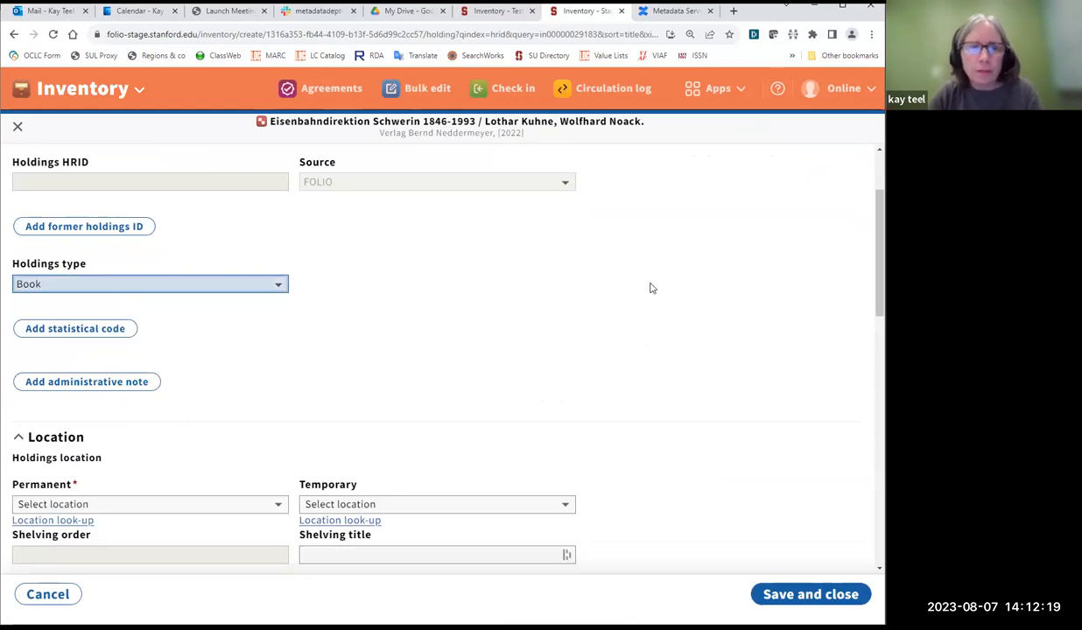
# Set the new holdings record's permanent location to SAL3 Stacks (SAL3-STACKS).
pyautogui.scroll(-1, 647, 287)
pyautogui.scroll(-1, 660, 285)
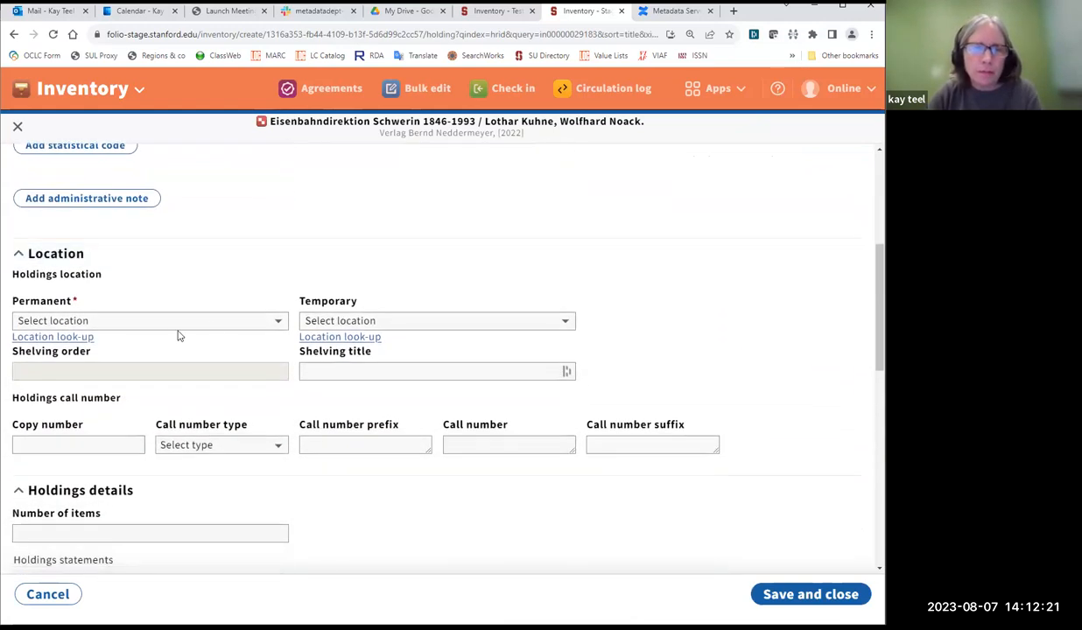
pyautogui.click(226, 322)
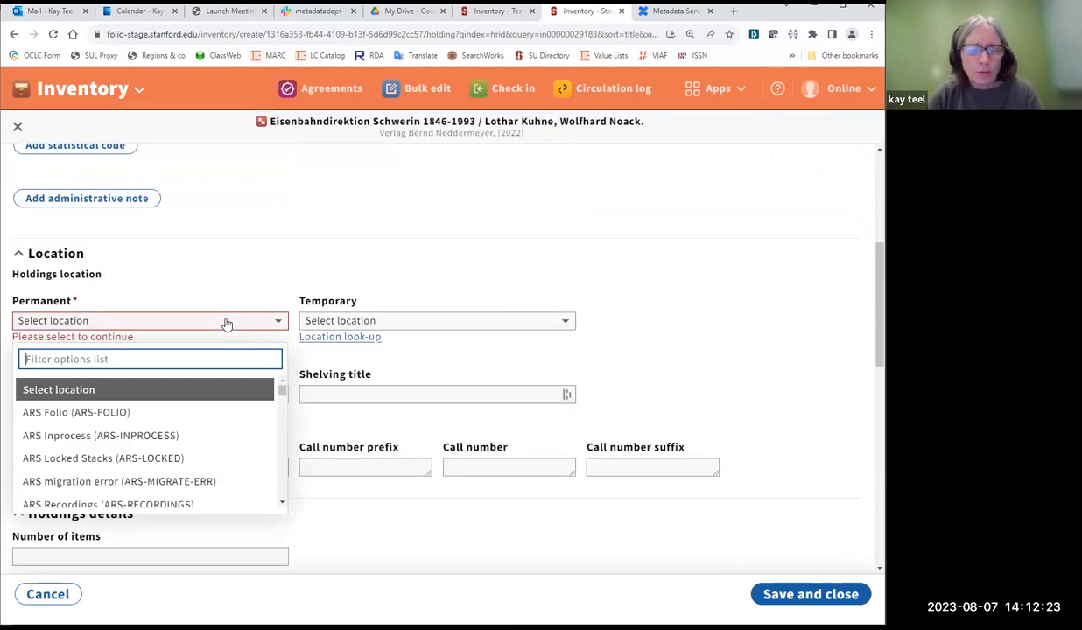
pyautogui.write('sal3 ')
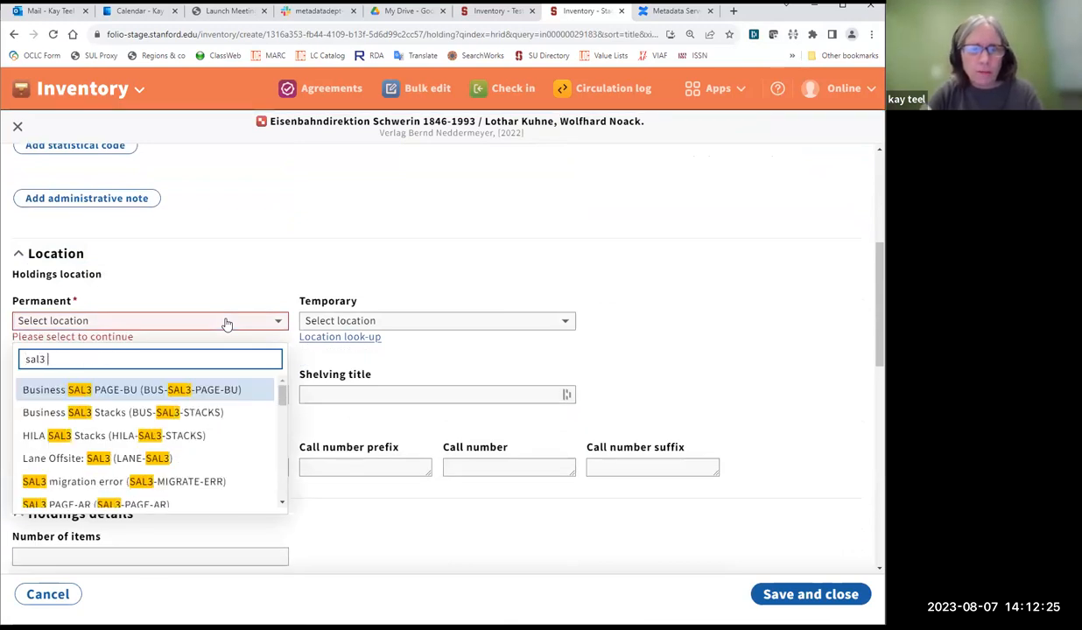
pyautogui.write('stacs')
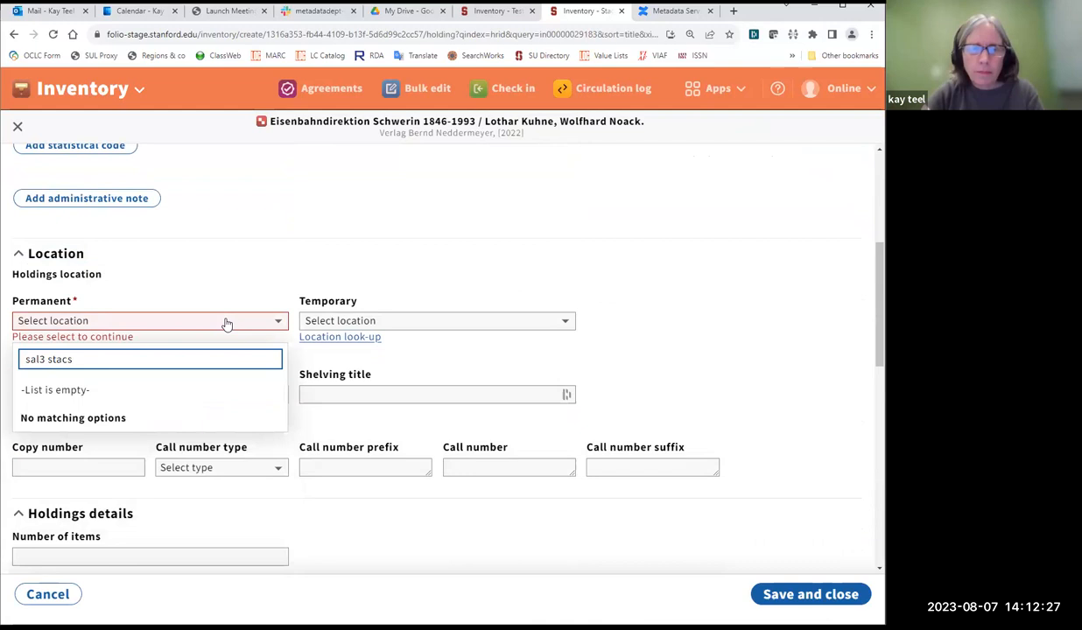
pyautogui.press('BackSpace')
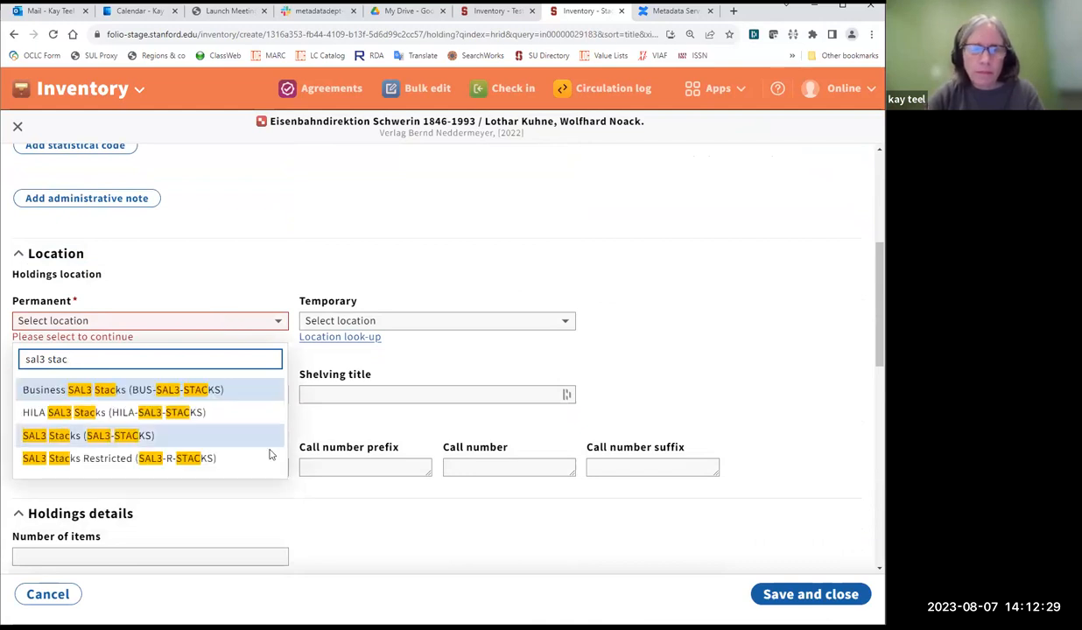
pyautogui.click(175, 435)
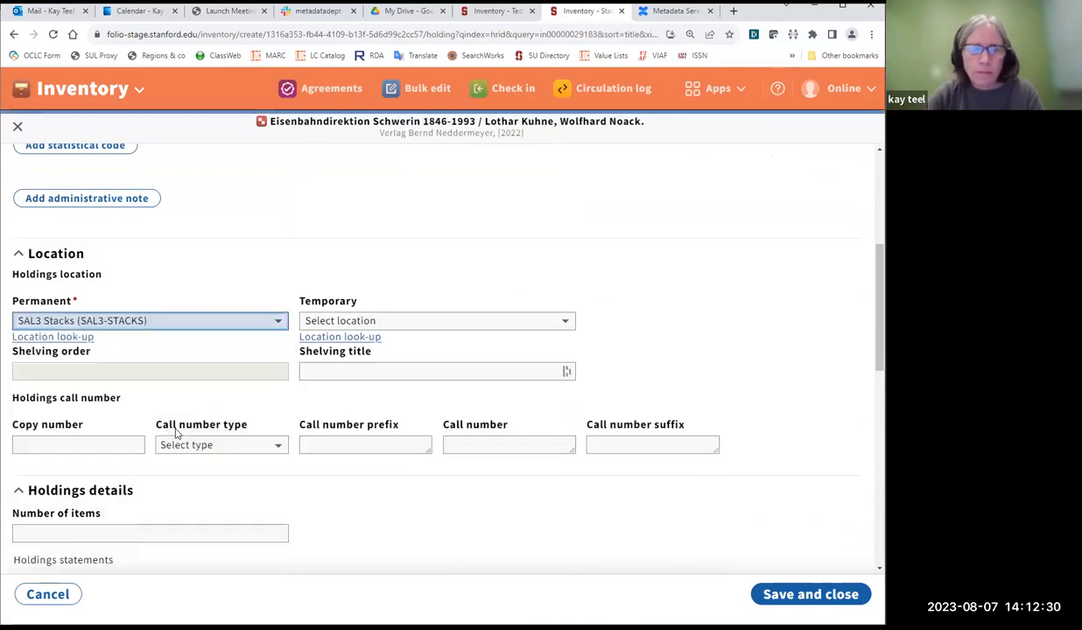
# Set the call number type to Library of Congress classification and enter HE3080.5.Z8 R475 2022 as the call number.
pyautogui.click(275, 448)
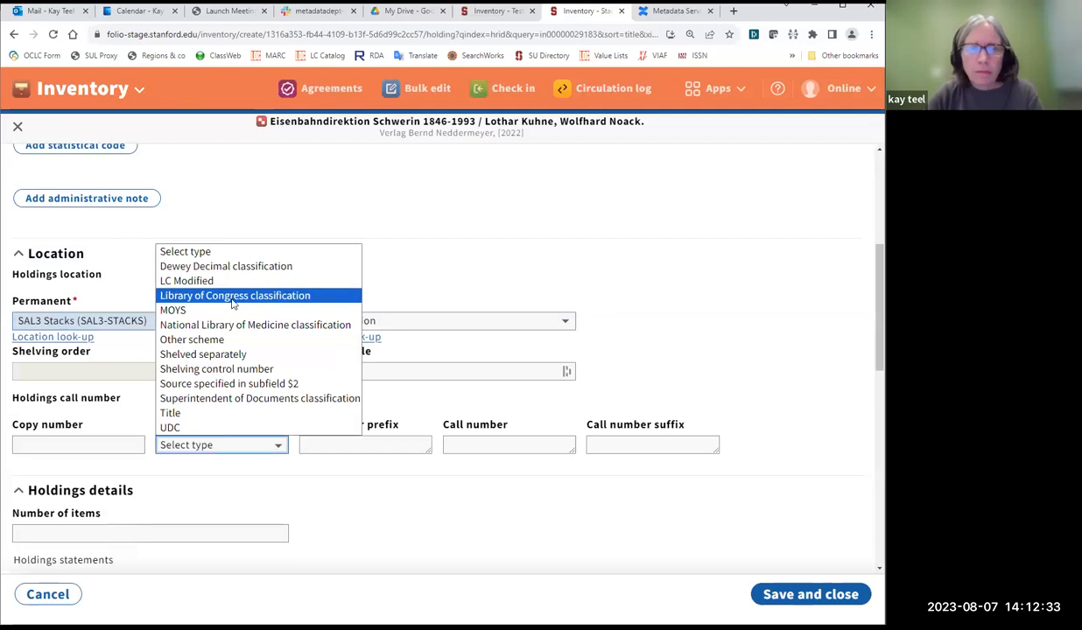
pyautogui.click(233, 298)
pyautogui.click(450, 443)
pyautogui.hotkey('ctrl', 'v')
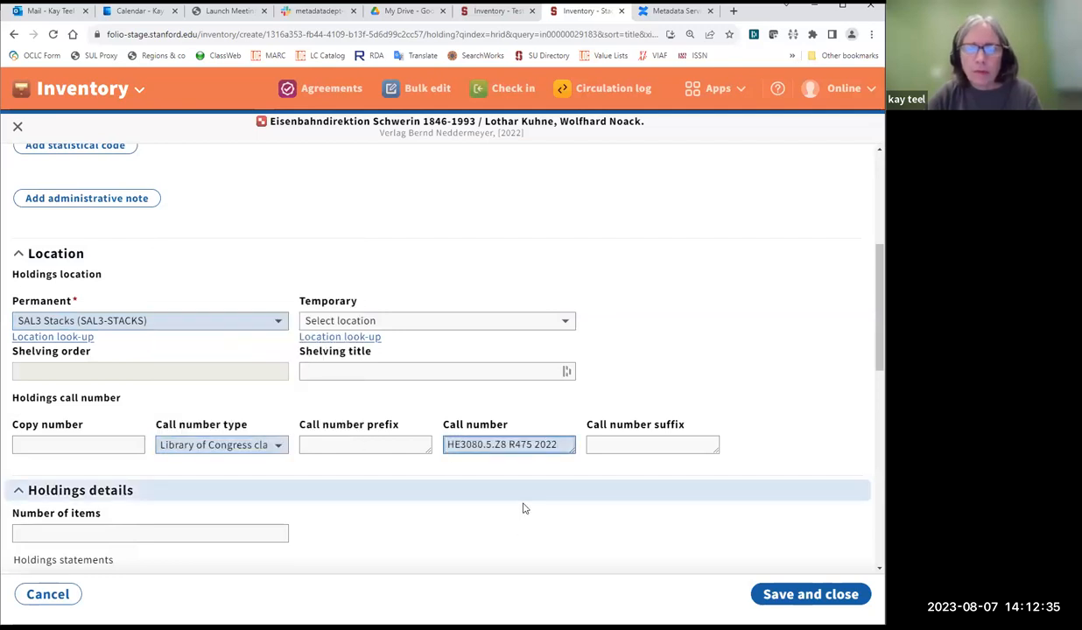
# Add the holdings statement "1 v. + 1 sheet of maps" and save the holdings record.
pyautogui.scroll(-3, 522, 455)
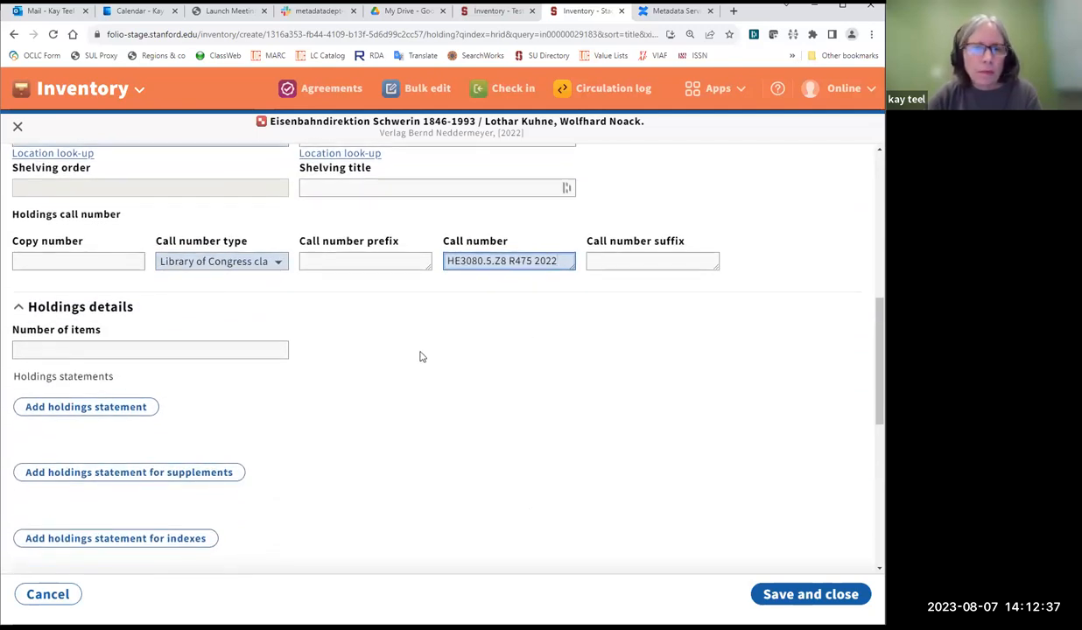
pyautogui.click(129, 408)
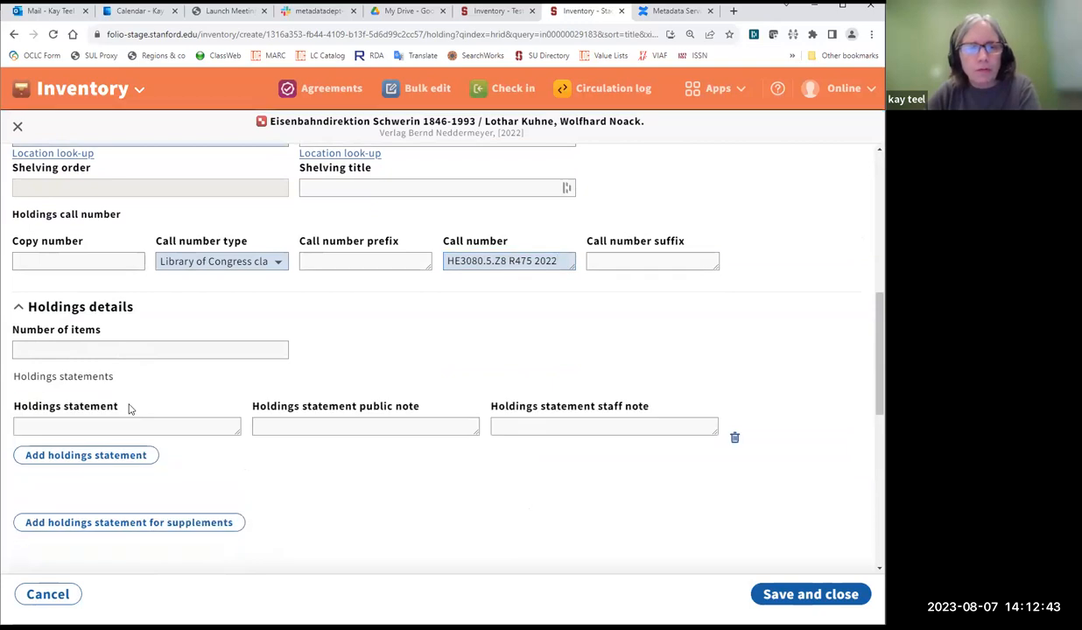
pyautogui.click(77, 426)
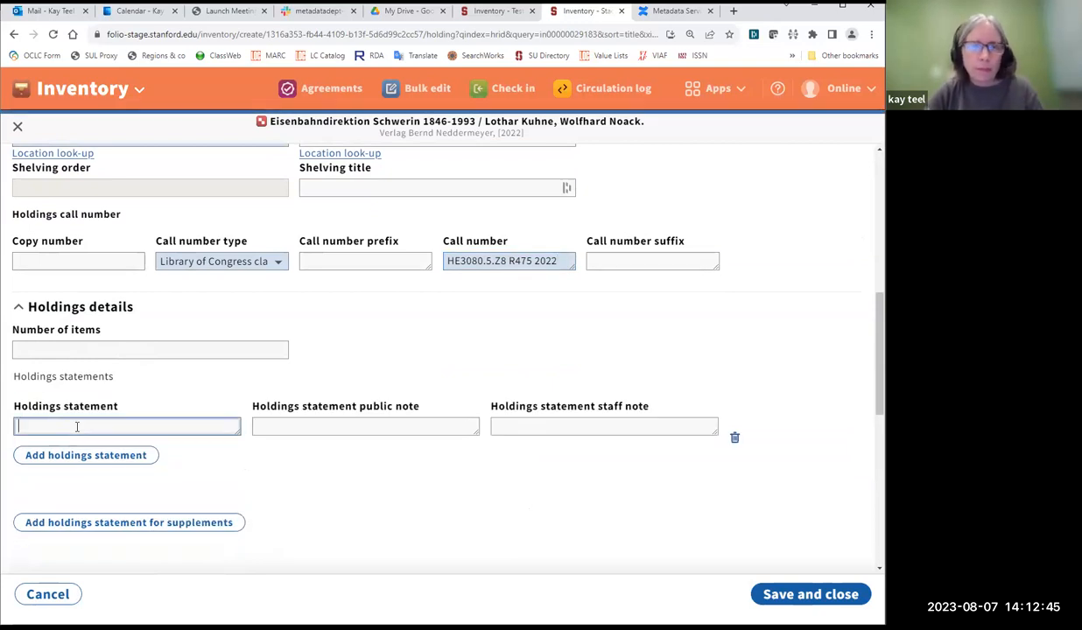
pyautogui.write('1')
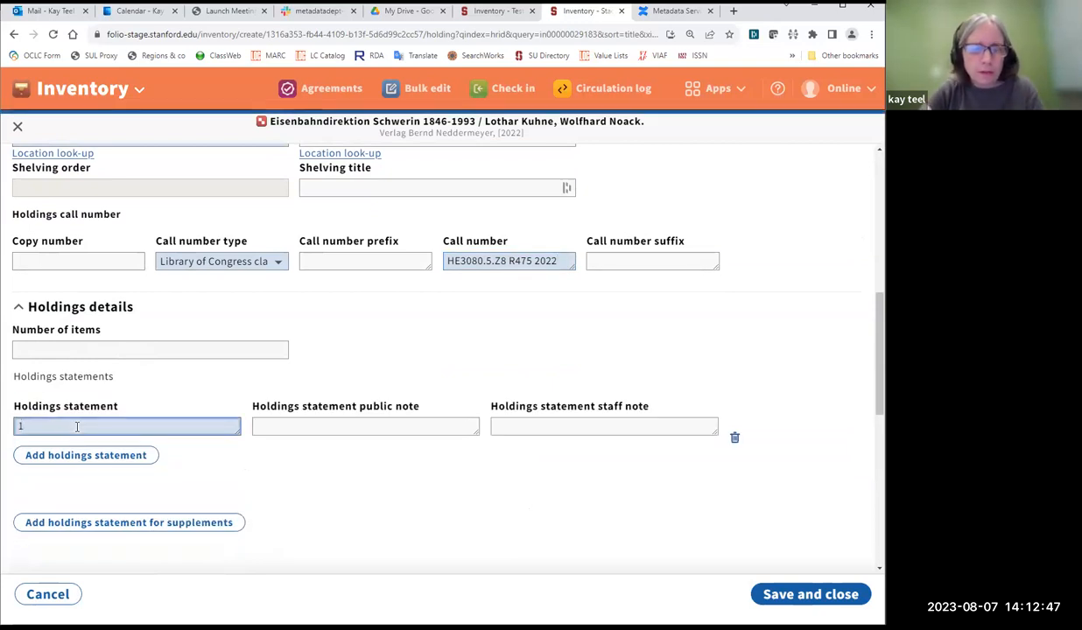
pyautogui.write(' v. +')
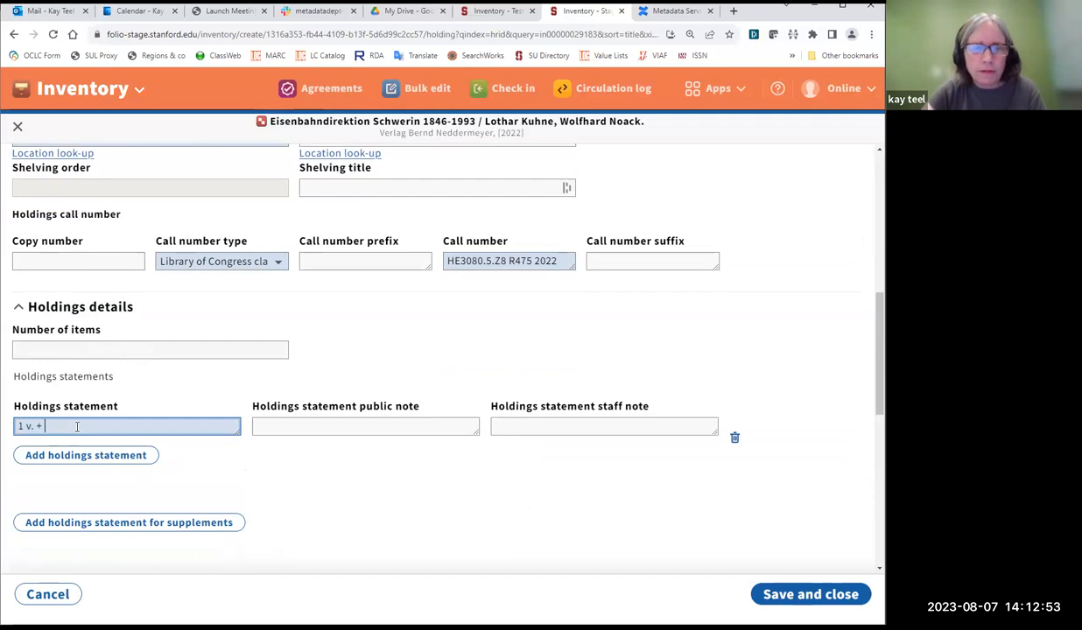
pyautogui.write('sheet')
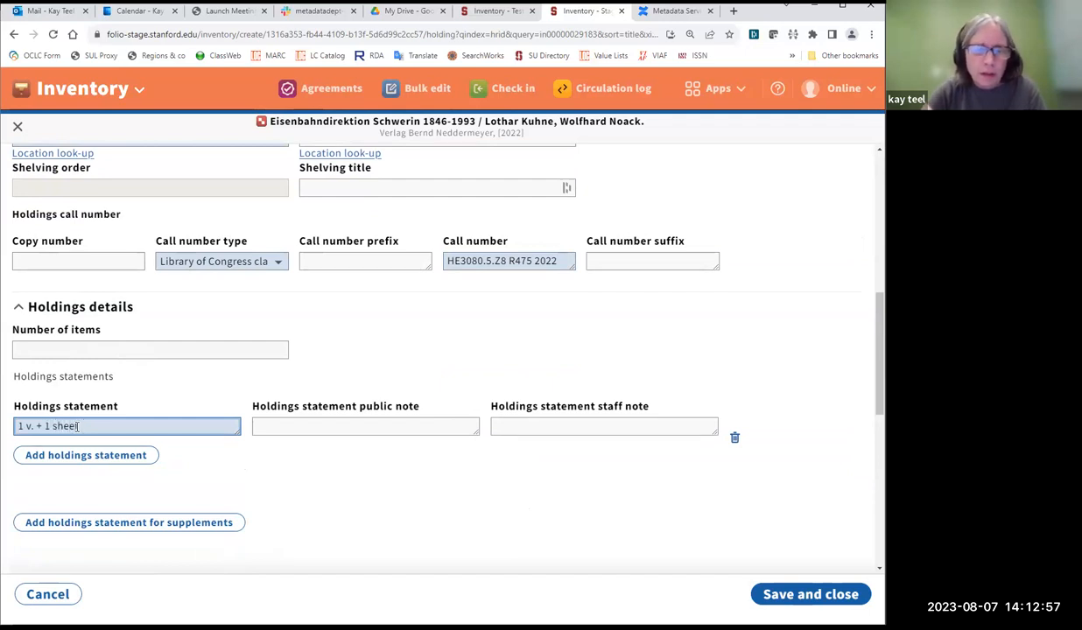
pyautogui.write(' of maps')
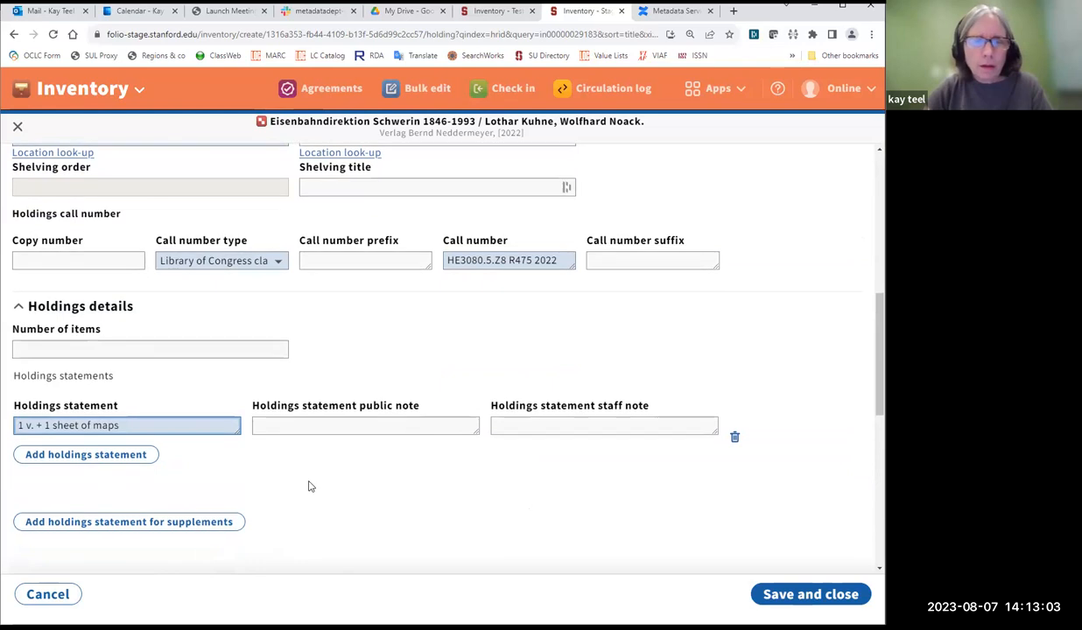
pyautogui.scroll(-1, 308, 486)
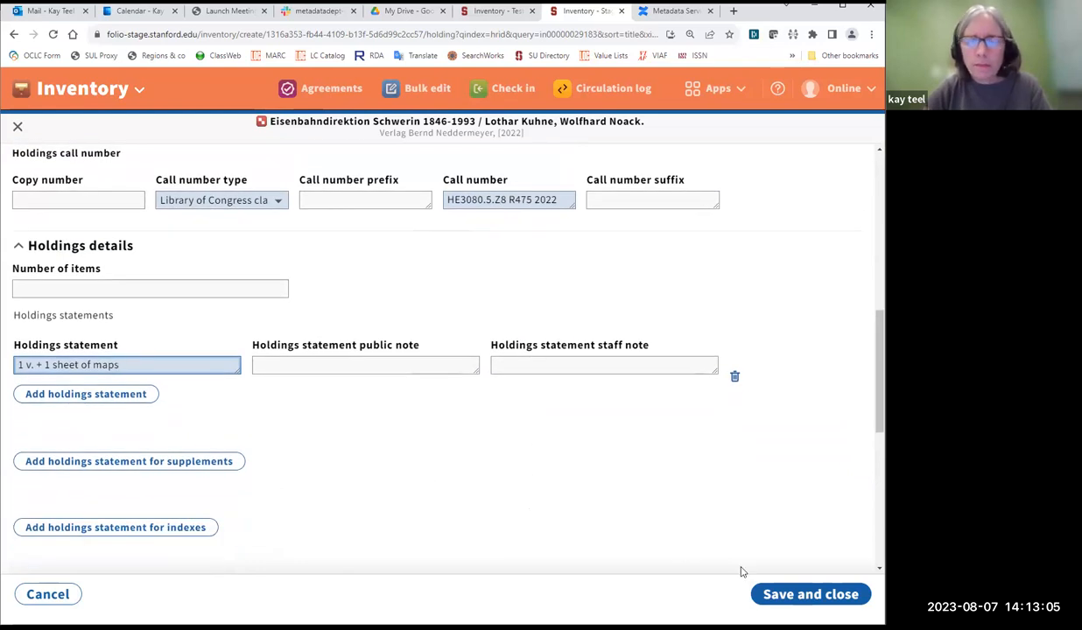
pyautogui.click(783, 599)
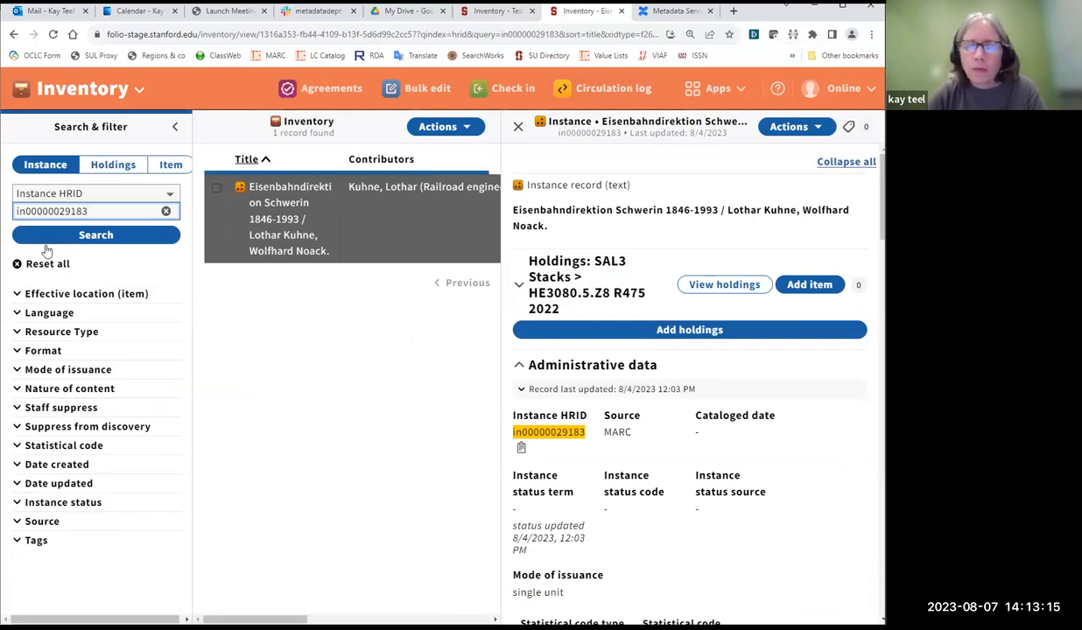
pyautogui.click(166, 212)
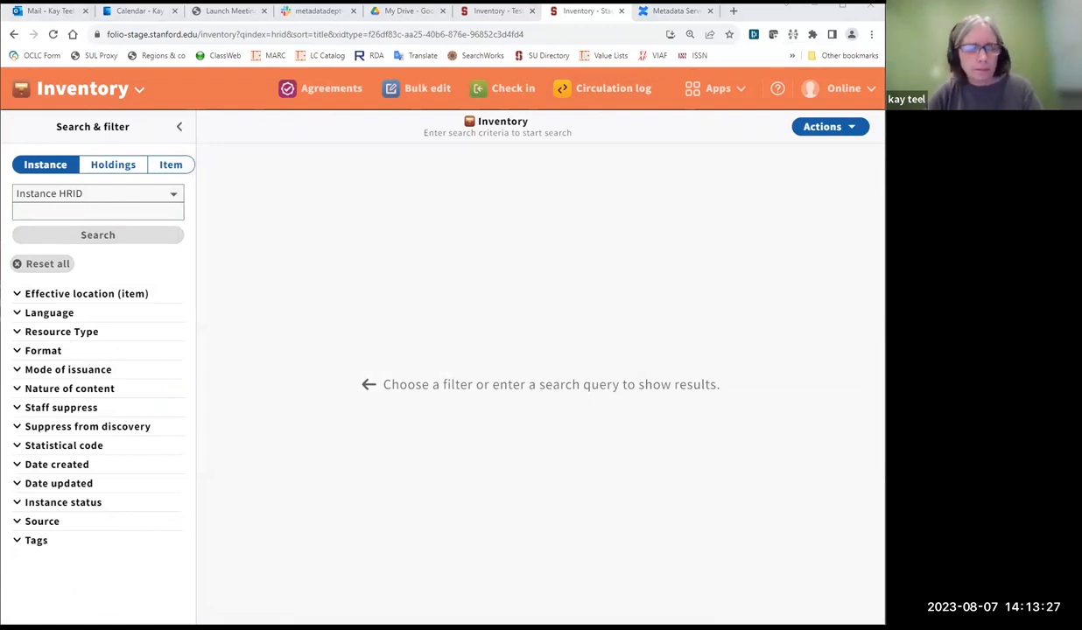
pyautogui.click(37, 208)
pyautogui.hotkey('ctrl', 'v')
pyautogui.click(78, 235)
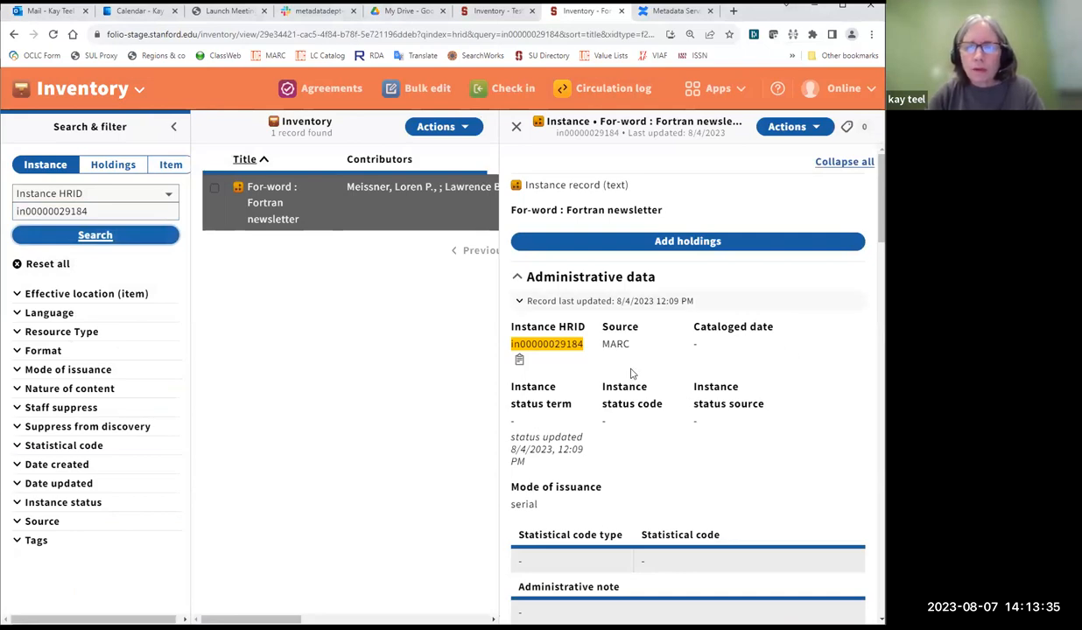
# Copy the LC classification QA76.73.F25 F64 from the classification data of For-word : Fortran newsletter.
pyautogui.scroll(-10, 634, 377)
pyautogui.scroll(-10, 633, 379)
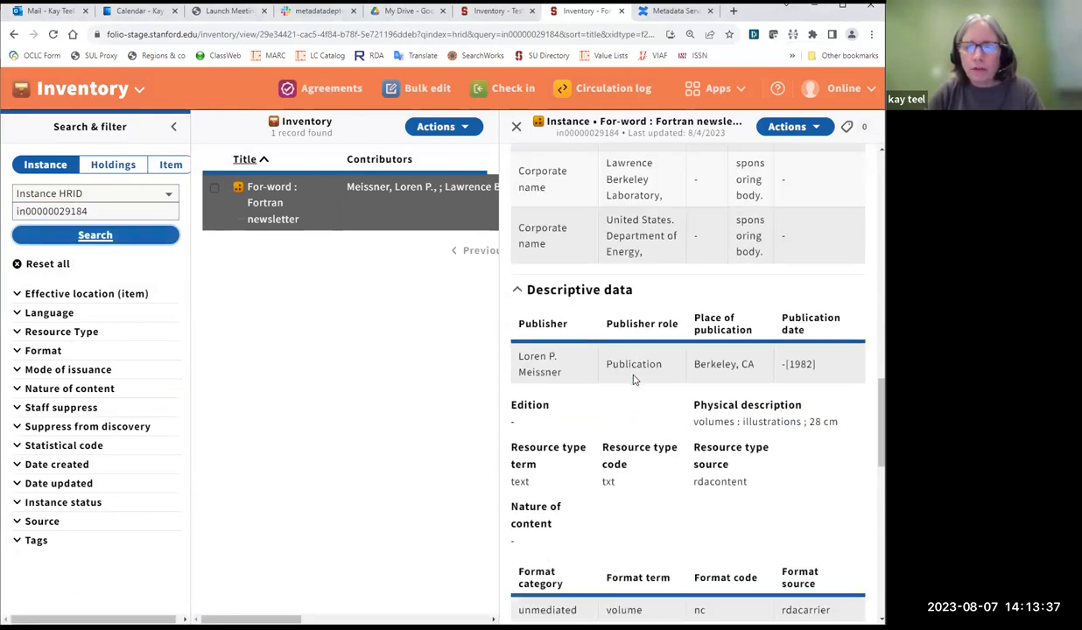
pyautogui.scroll(-1, 636, 389)
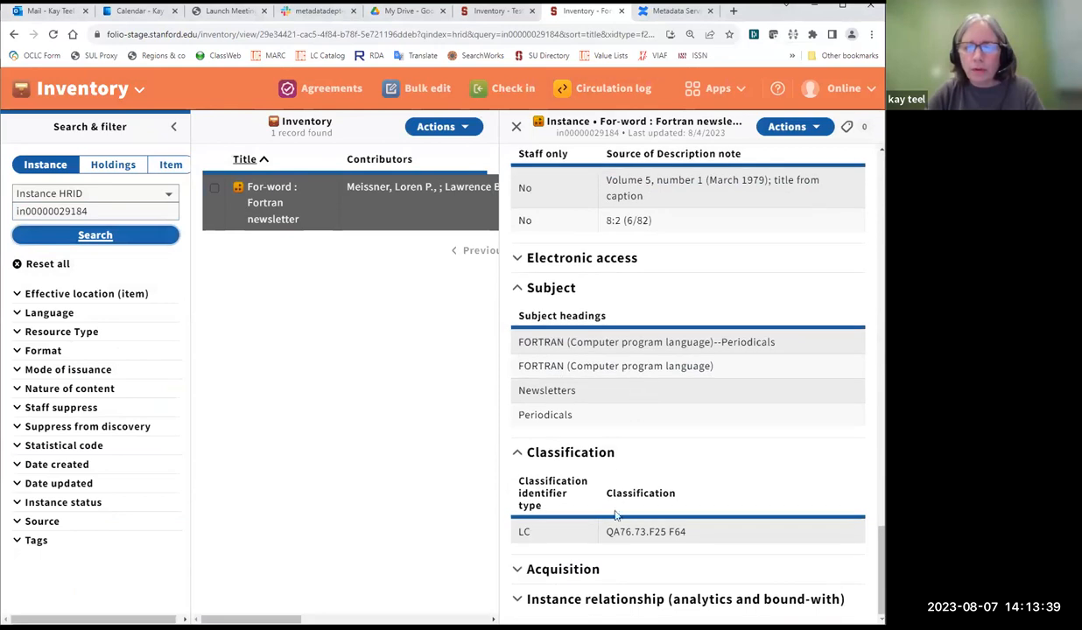
pyautogui.moveTo(606, 531); pyautogui.dragTo(687, 532)
pyautogui.hotkey('ctrl', 'c')
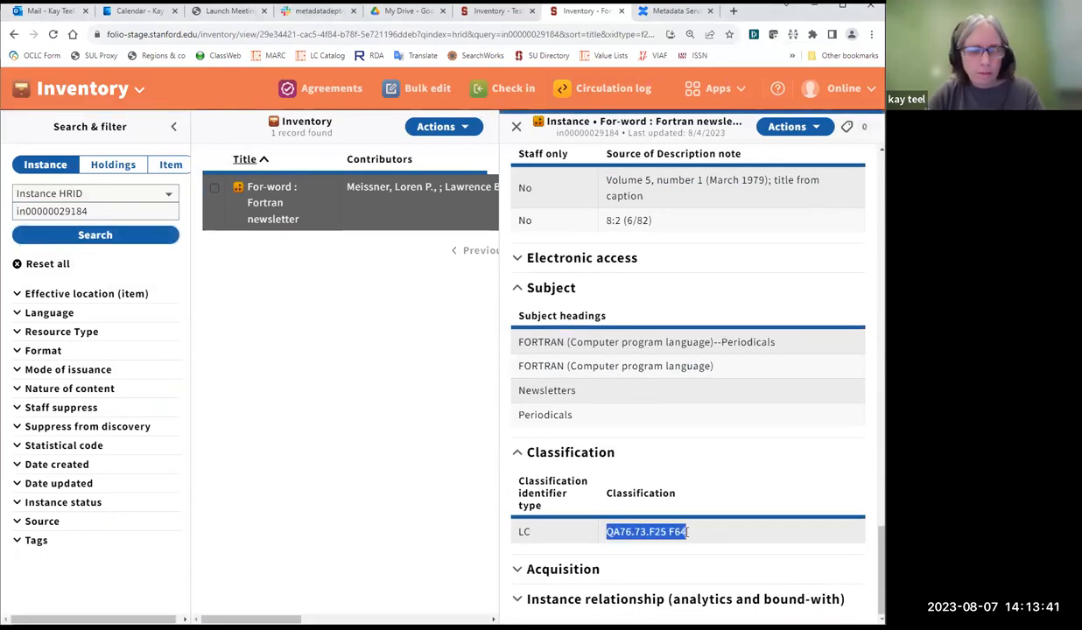
# Examine the instance's source of description notes and publication range for the serial's volume numbering and dates.
pyautogui.scroll(3, 744, 399)
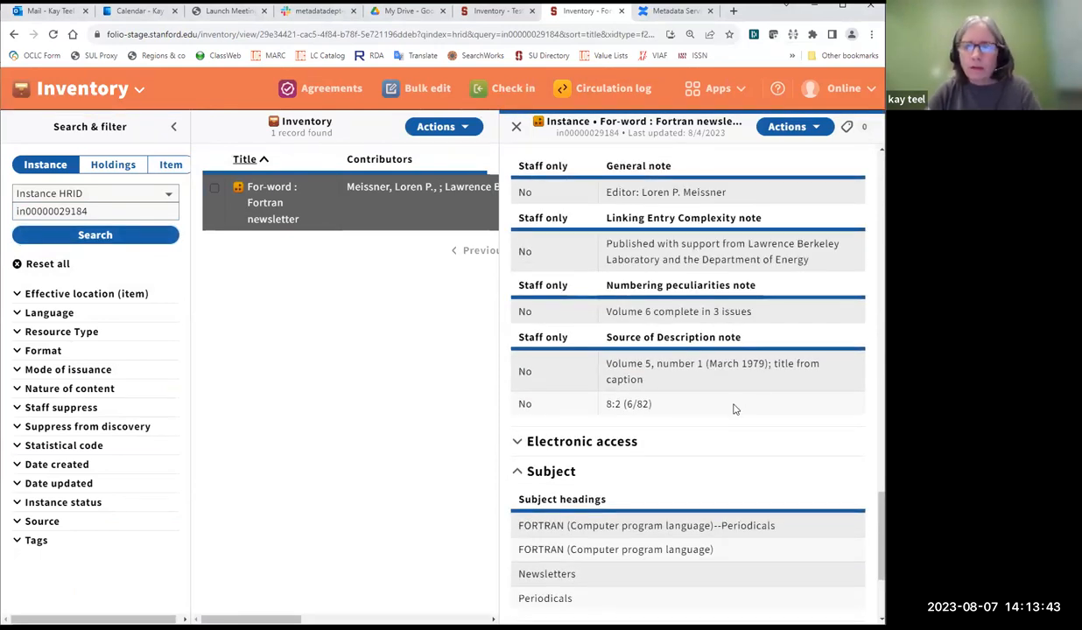
pyautogui.scroll(1, 736, 409)
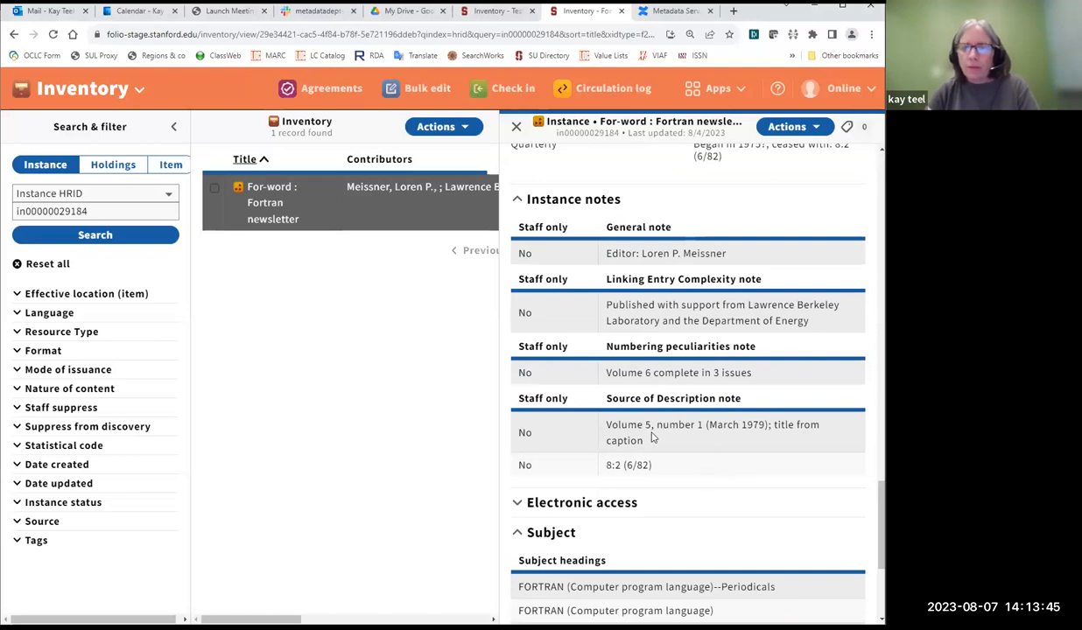
pyautogui.scroll(4, 678, 420)
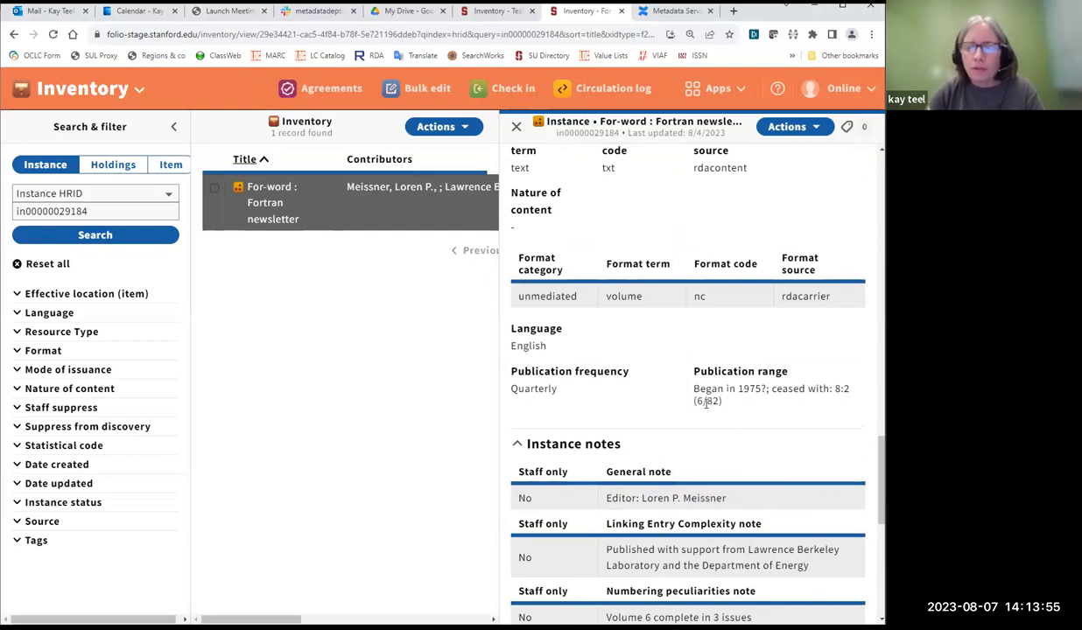
pyautogui.scroll(3, 718, 412)
pyautogui.scroll(10, 714, 434)
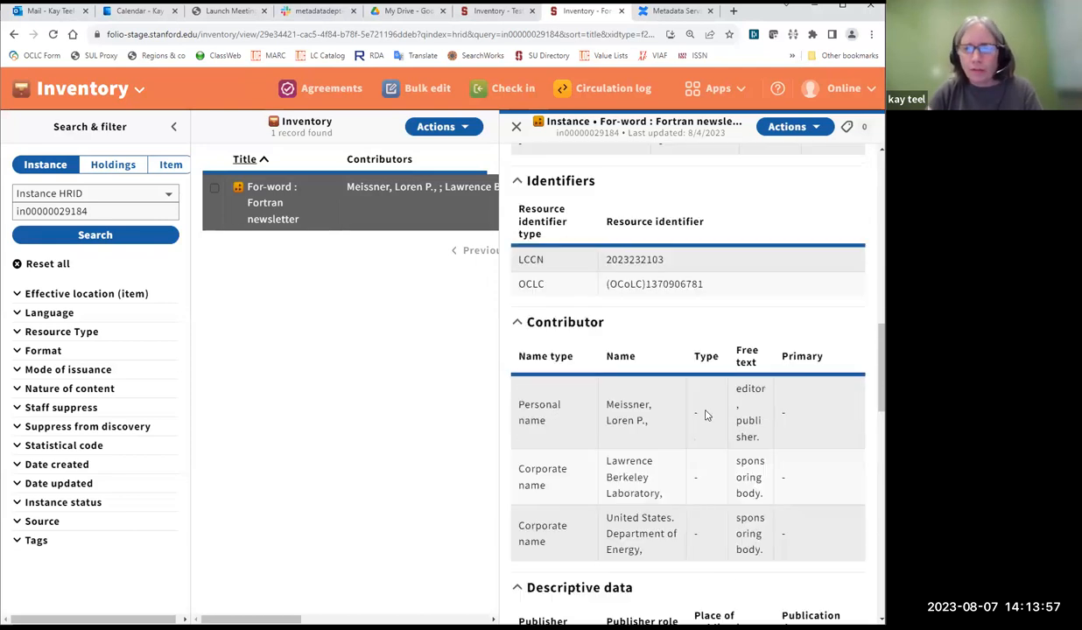
pyautogui.scroll(5, 696, 364)
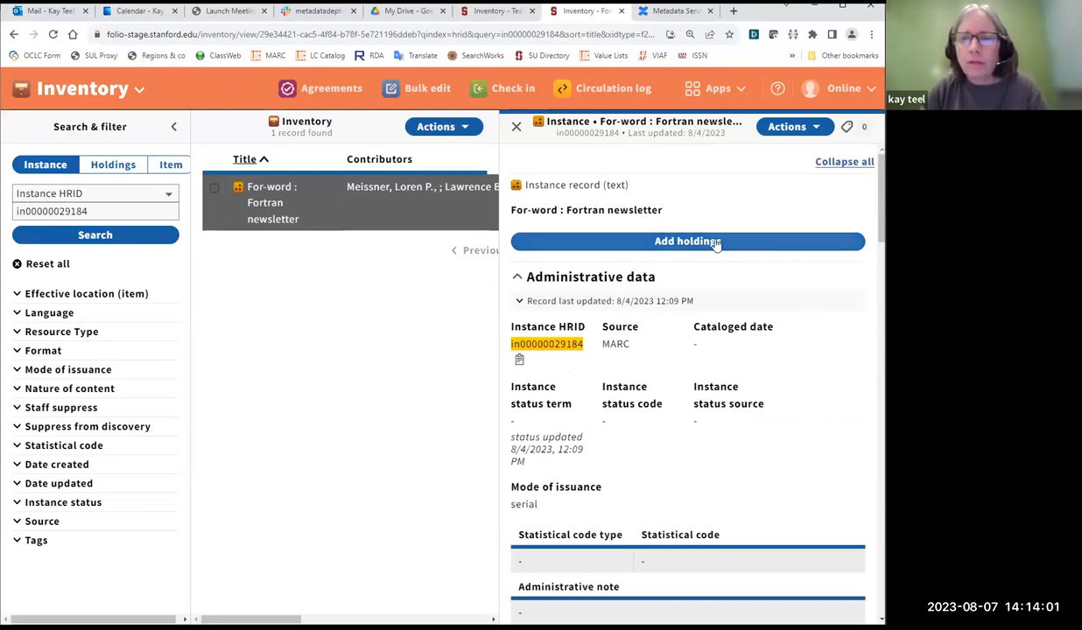
# Start a new holdings record for For-word : Fortran newsletter and set its holdings type to Serial.
pyautogui.click(716, 244)
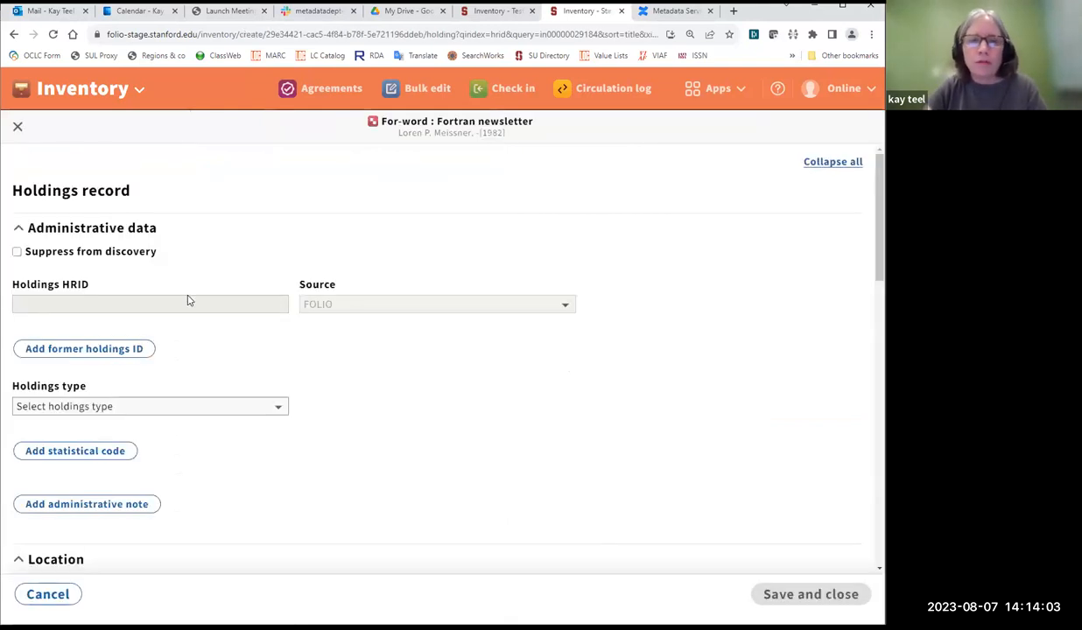
pyautogui.click(276, 410)
pyautogui.click(166, 358)
pyautogui.scroll(-1, 487, 349)
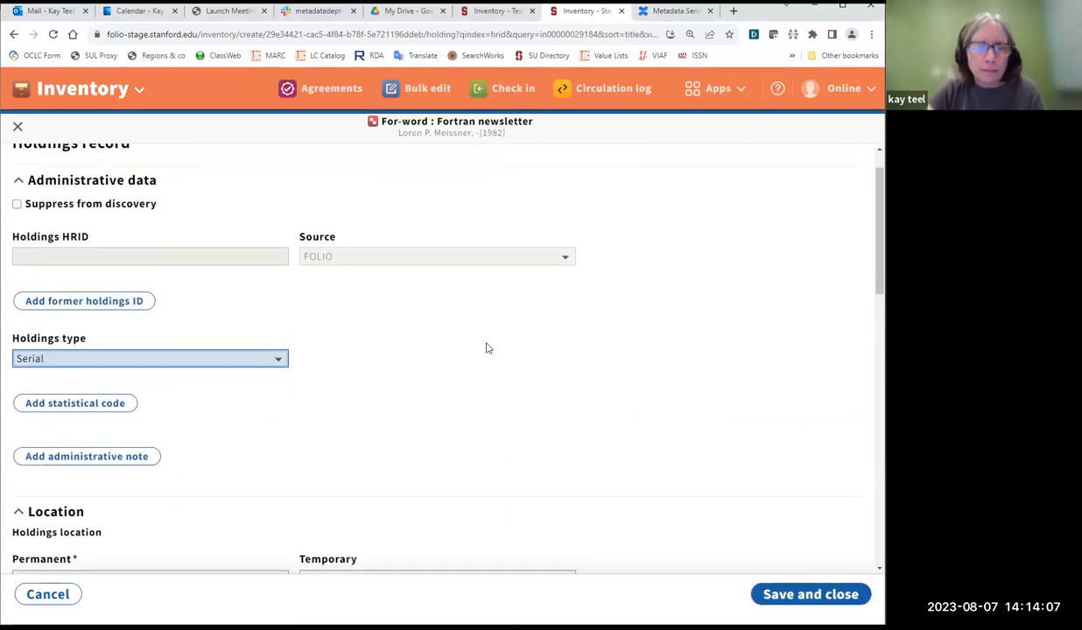
# Set the serial holdings record's permanent location to SAL3 Stacks (SAL3-STACKS).
pyautogui.scroll(-3, 488, 348)
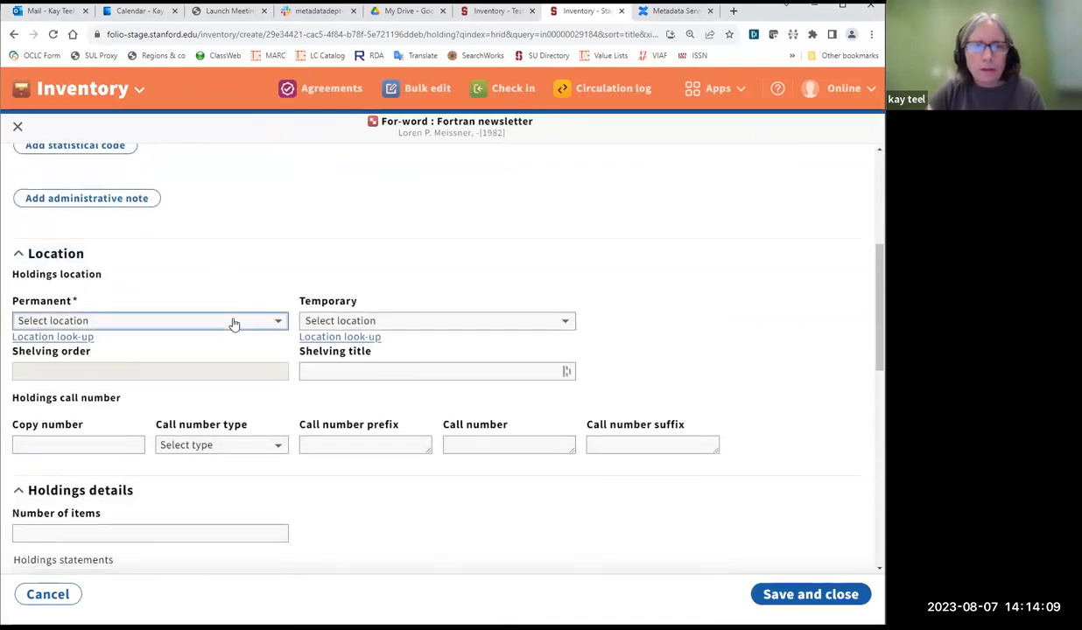
pyautogui.click(234, 323)
pyautogui.write('sal')
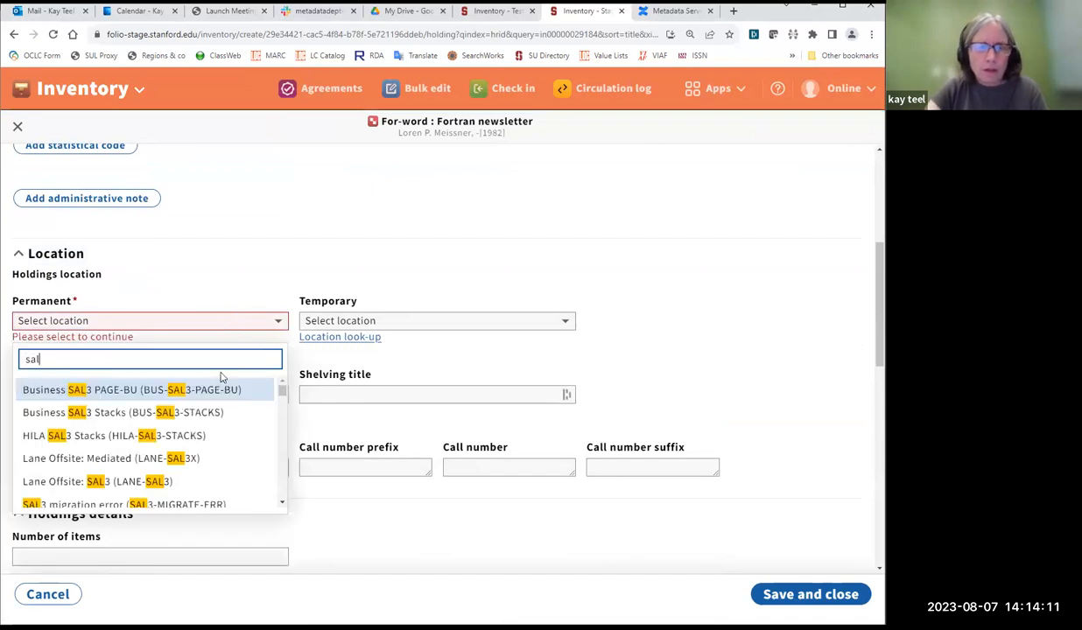
pyautogui.write('3 stacks')
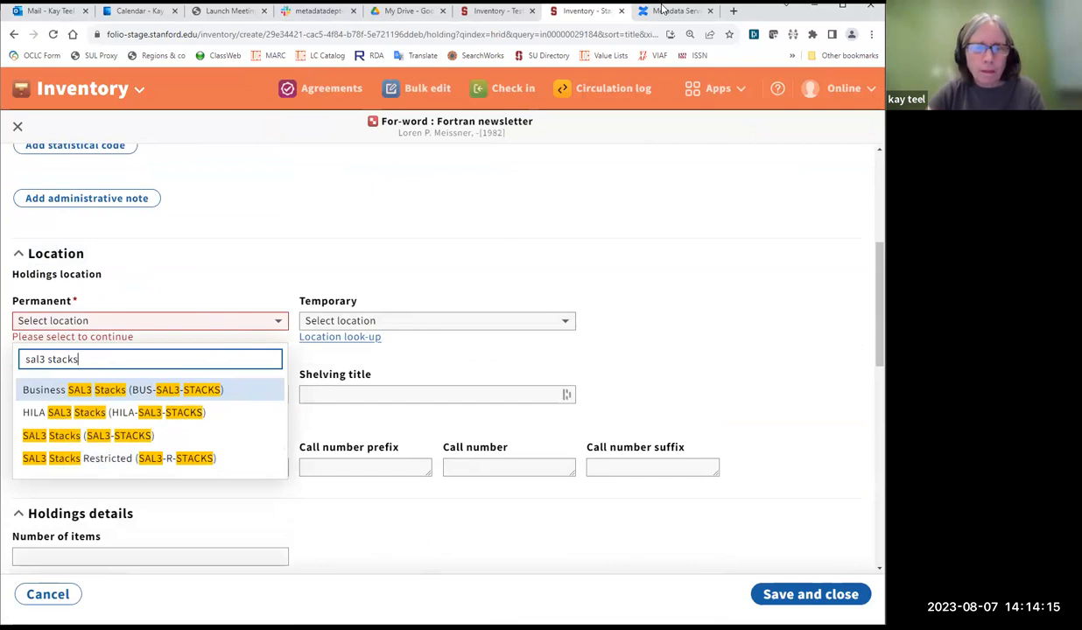
pyautogui.click(125, 433)
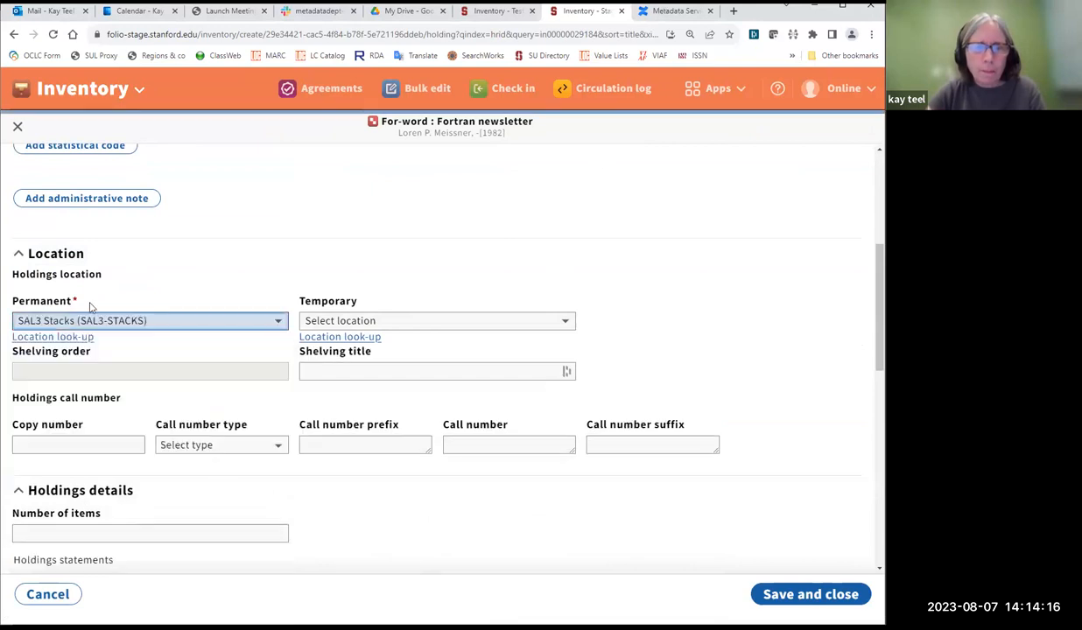
# Set the call number type to Library of Congress classification and enter QA76.73.F25 F64 as the call number.
pyautogui.click(226, 444)
pyautogui.click(228, 295)
pyautogui.click(471, 441)
pyautogui.hotkey('ctrl', 'v')
# Add the holdings statement "v.5(1979)-v.8(1982)" and save the serial holdings record.
pyautogui.scroll(-2, 428, 431)
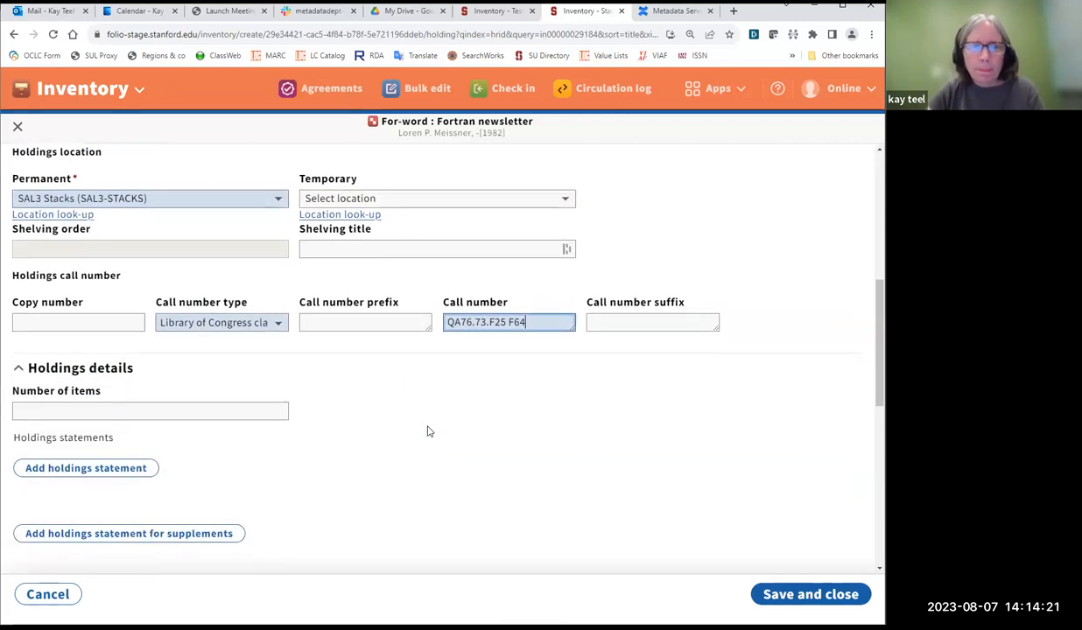
pyautogui.scroll(-1, 428, 431)
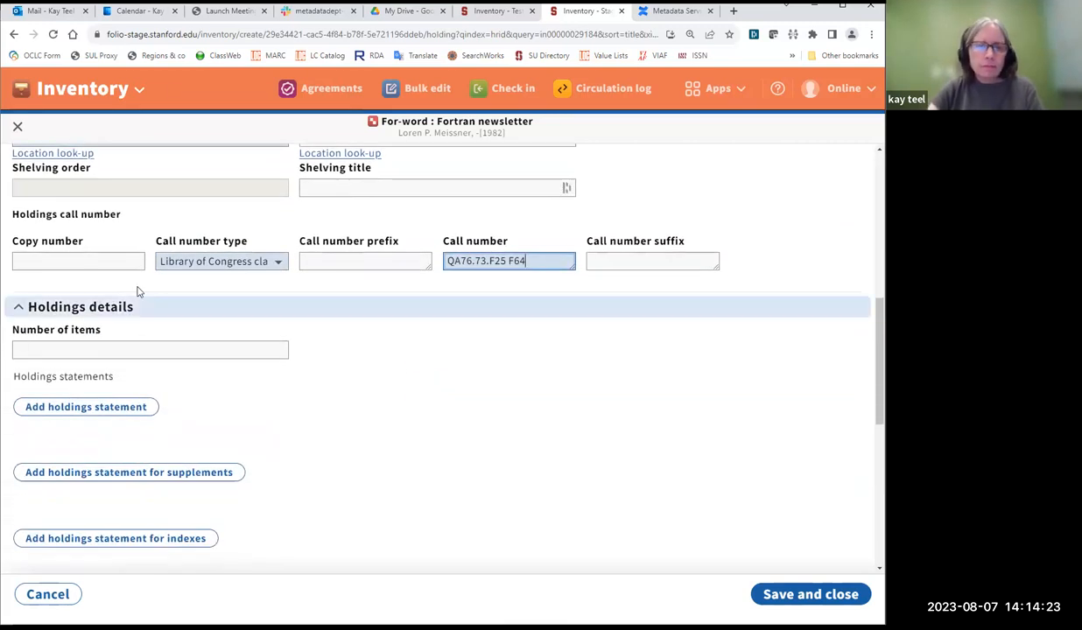
pyautogui.click(85, 408)
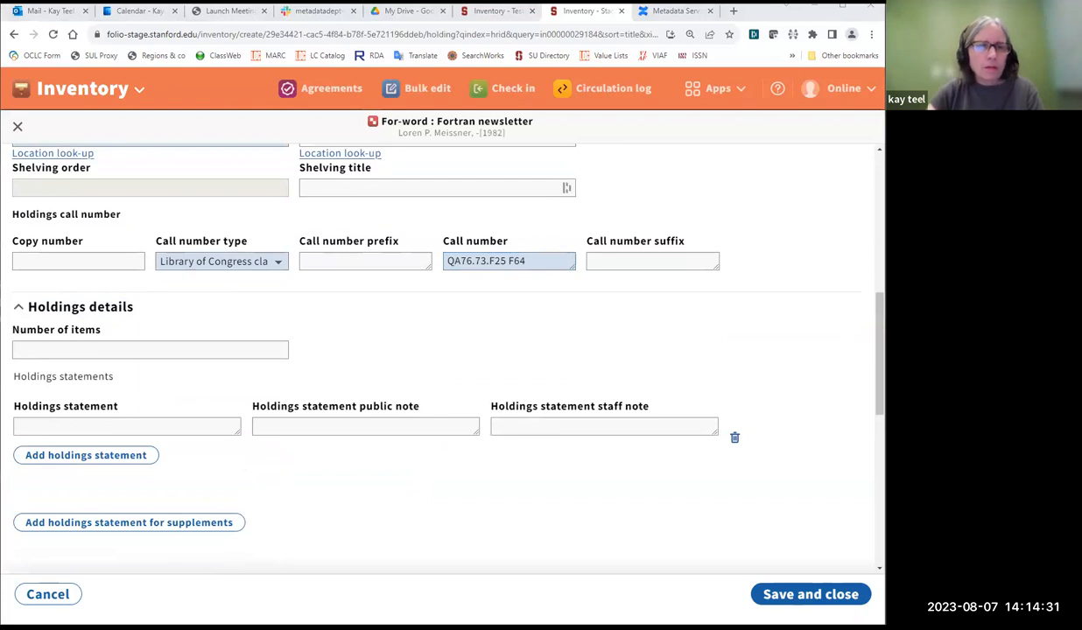
pyautogui.click(152, 427)
pyautogui.write('v.5(1979)-v.8(1982)')
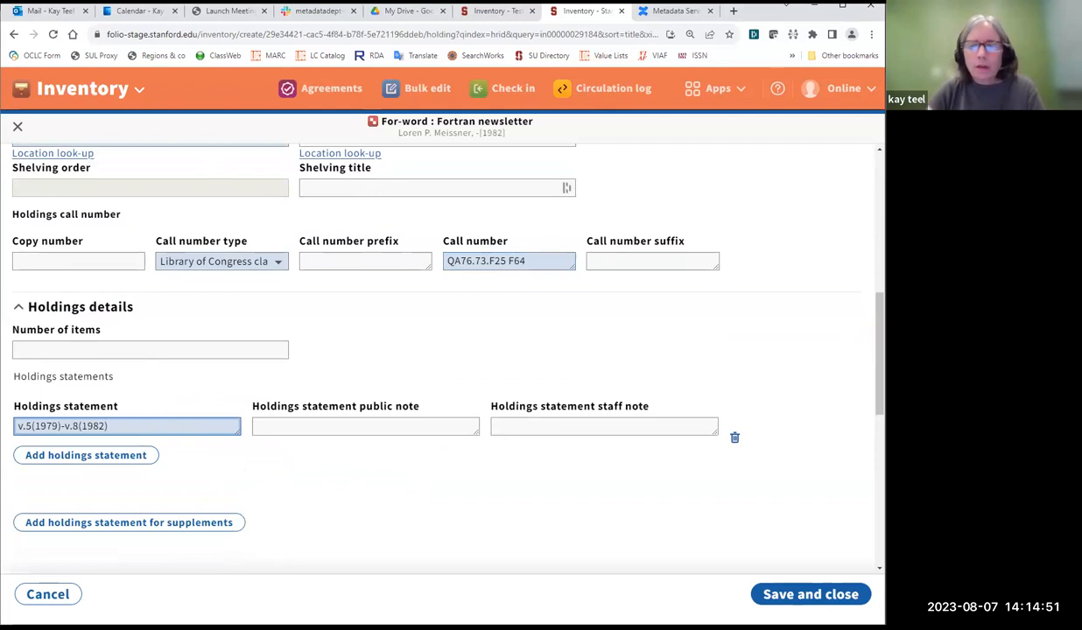
pyautogui.click(789, 602)
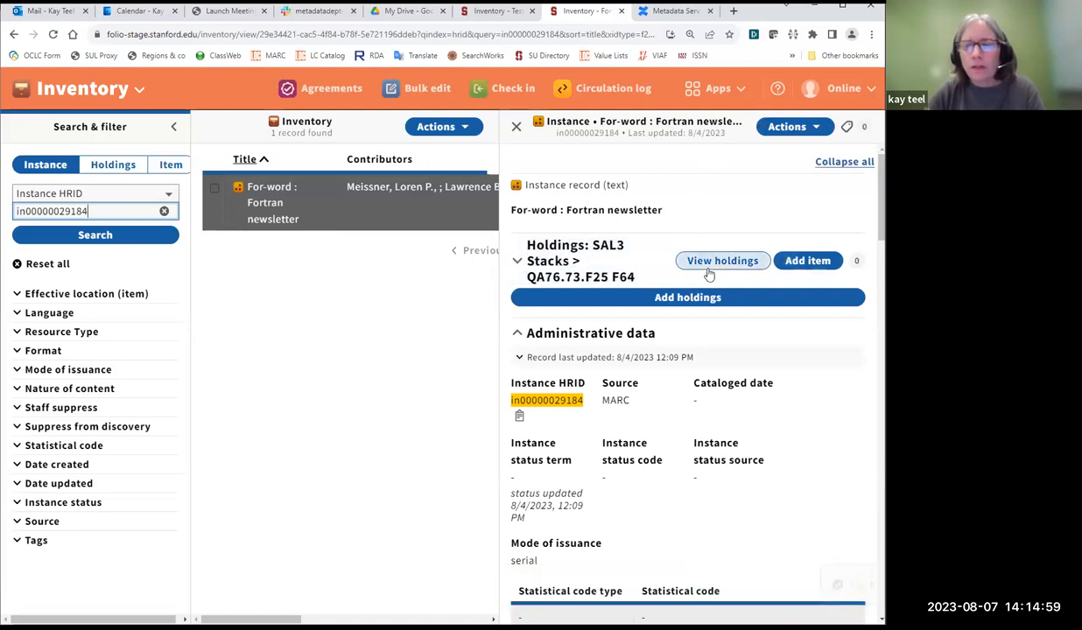
# View the saved holdings record for For-word : Fortran newsletter, check its holdings details, and open it for editing.
pyautogui.click(723, 262)
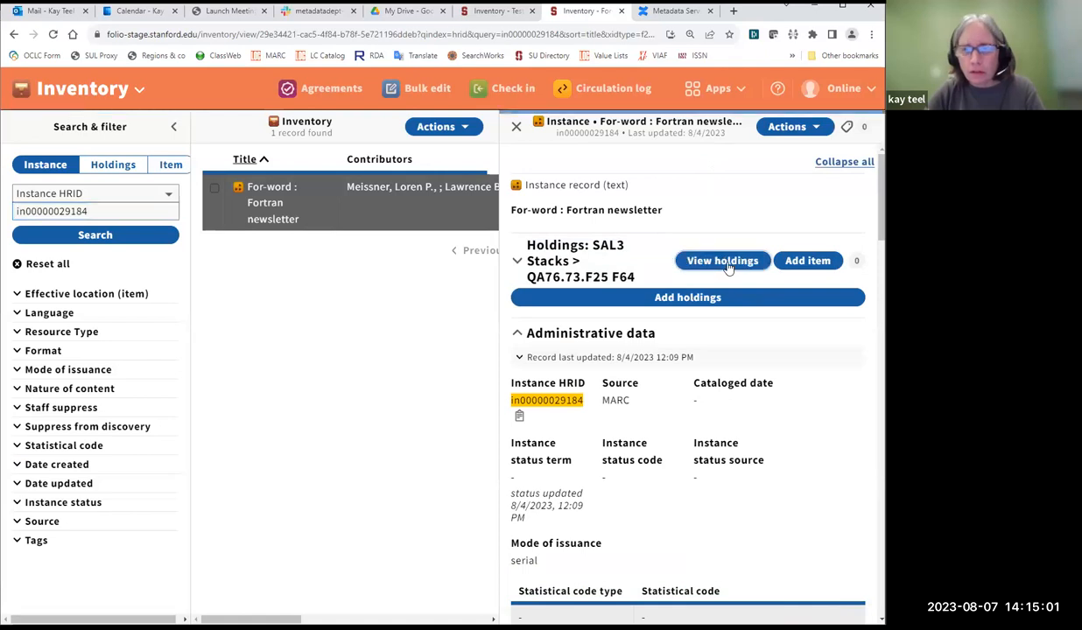
pyautogui.scroll(-4, 421, 280)
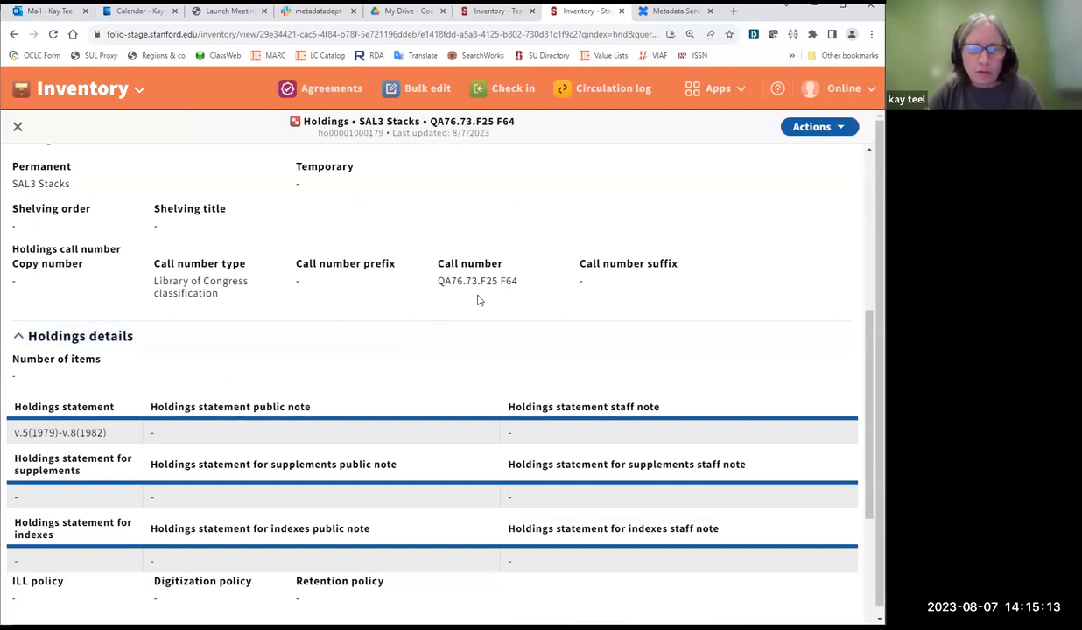
pyautogui.click(839, 128)
pyautogui.click(727, 153)
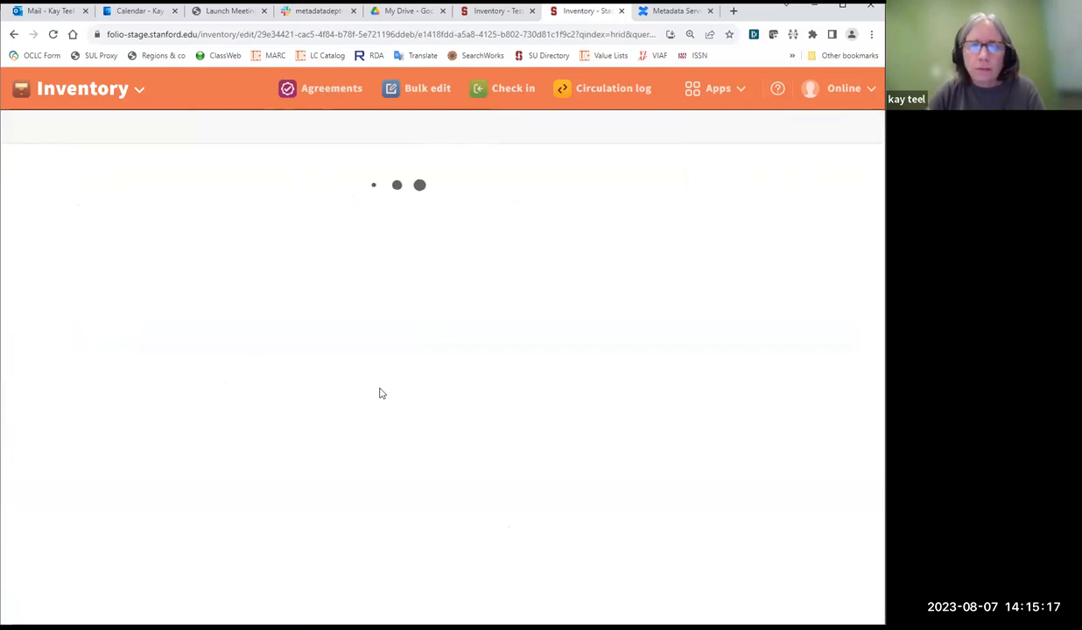
# Change the holdings statement to "v.5:no.1(1979:Mar.)-v.8:no.2(1982:June)", save the serial holdings record and return to the instance.
pyautogui.scroll(-5, 376, 392)
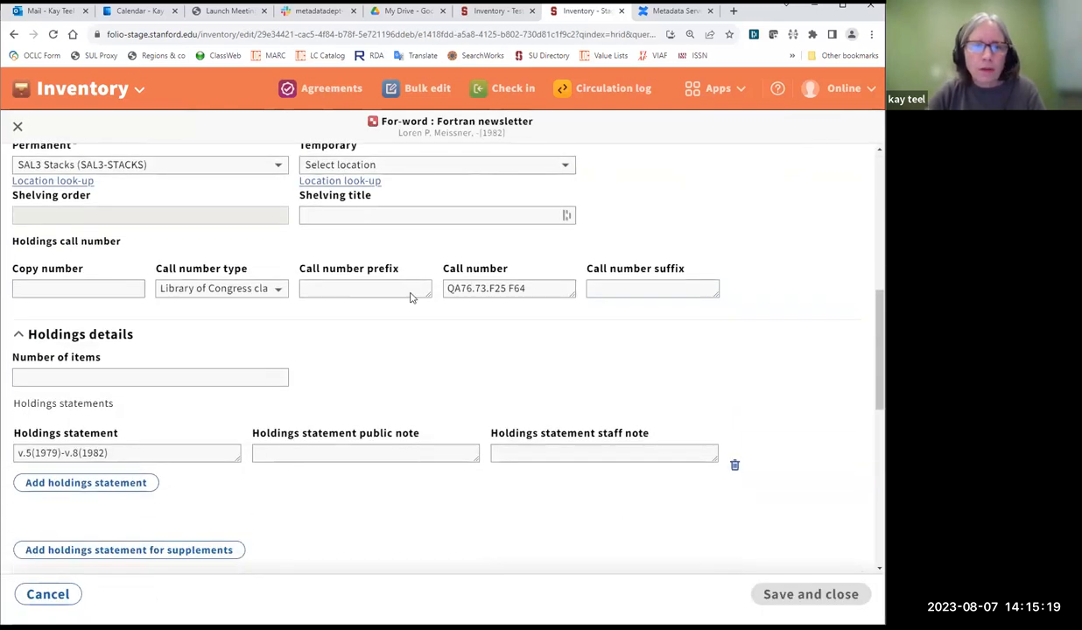
pyautogui.scroll(-1, 409, 298)
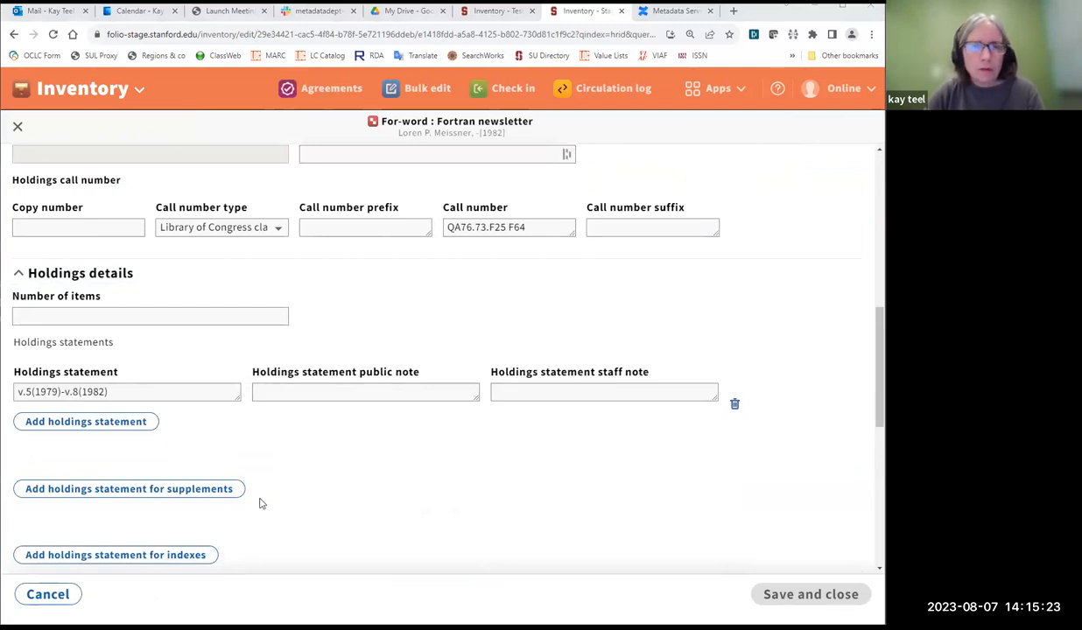
pyautogui.tripleClick(107, 392)
pyautogui.write('v.5:no.1(1979:Mar.)-v.8:no.2(1982:June)')
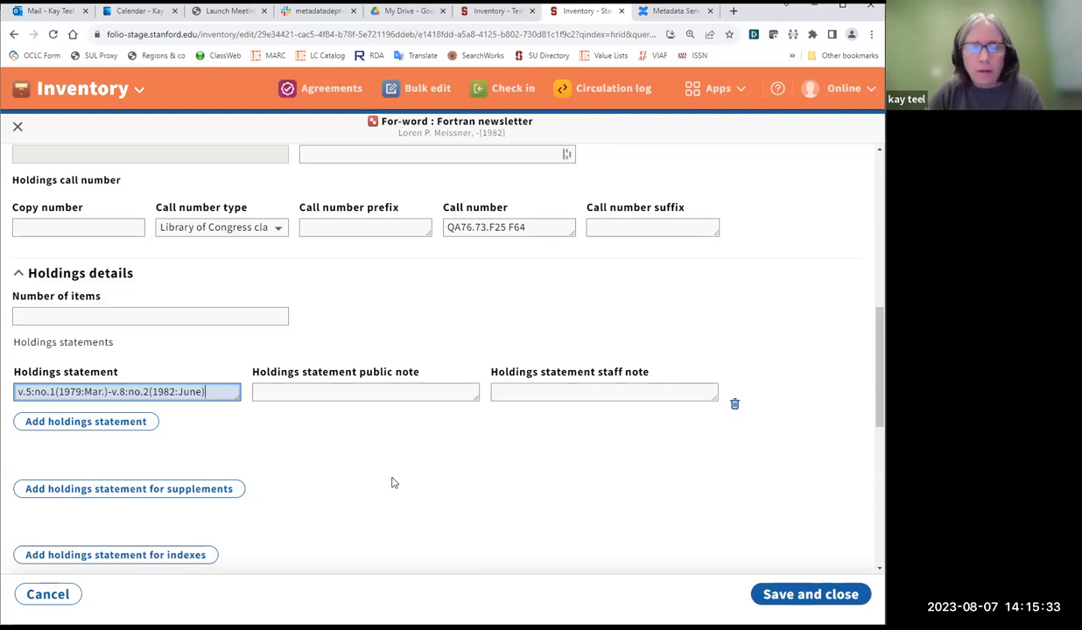
pyautogui.click(773, 601)
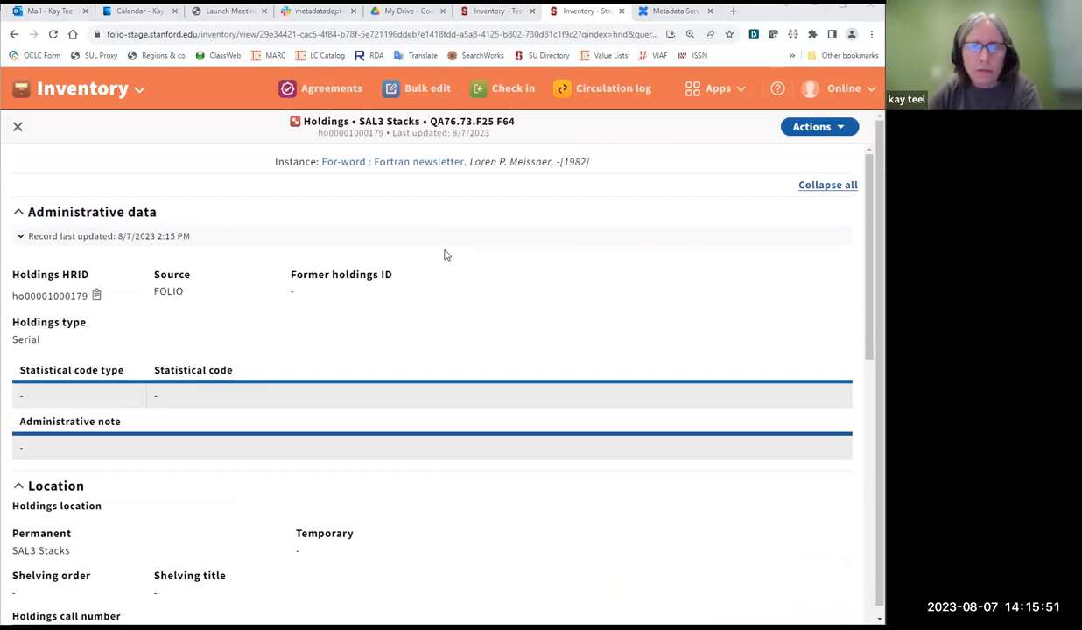
pyautogui.scroll(-2, 438, 241)
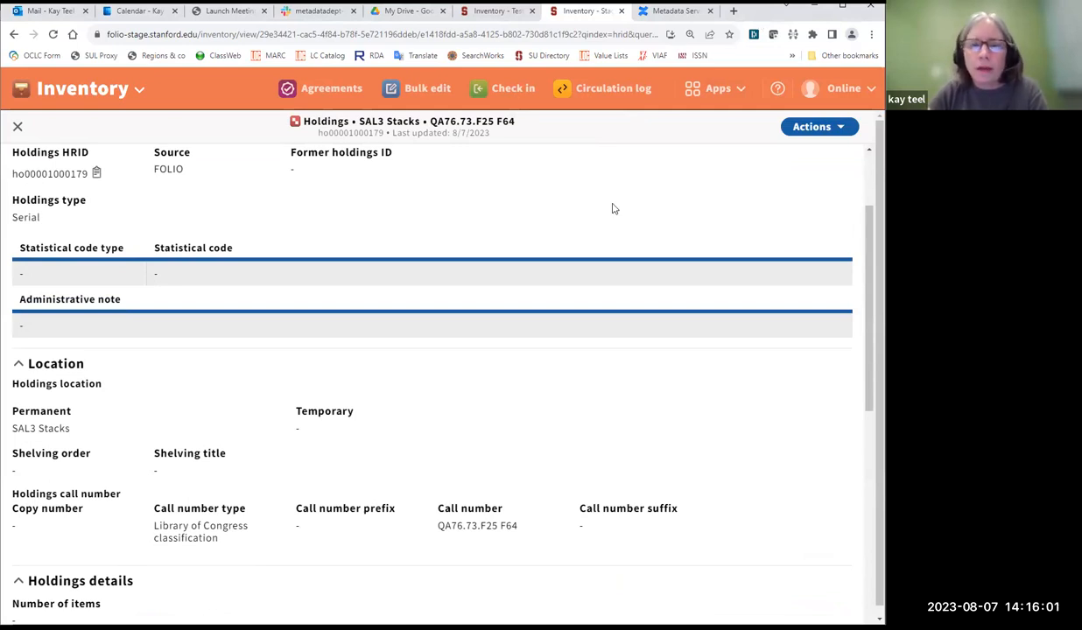
pyautogui.click(18, 129)
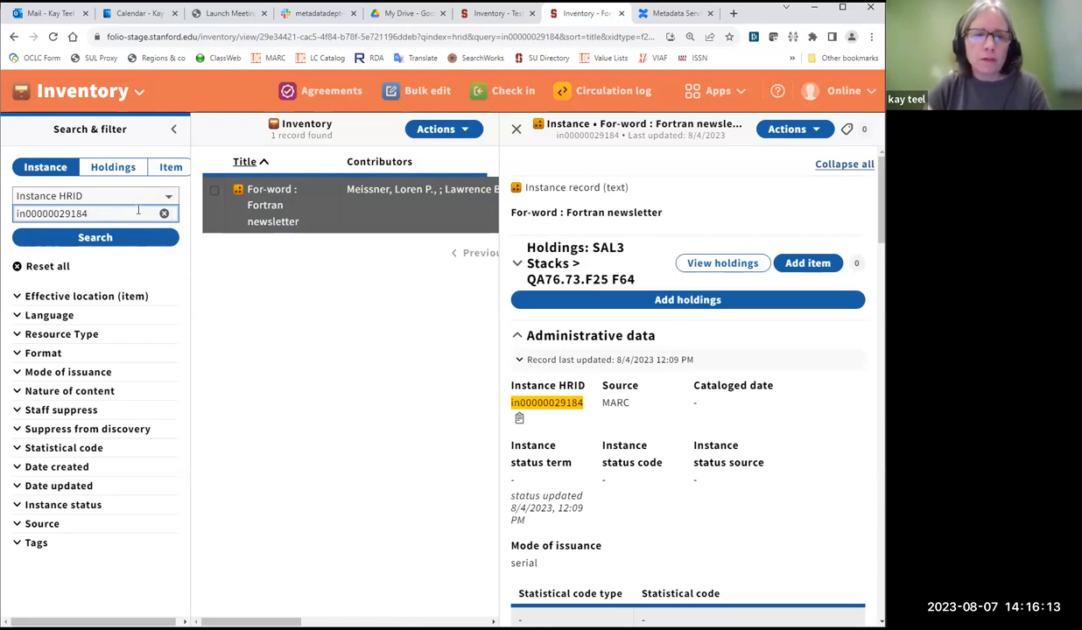
pyautogui.click(164, 215)
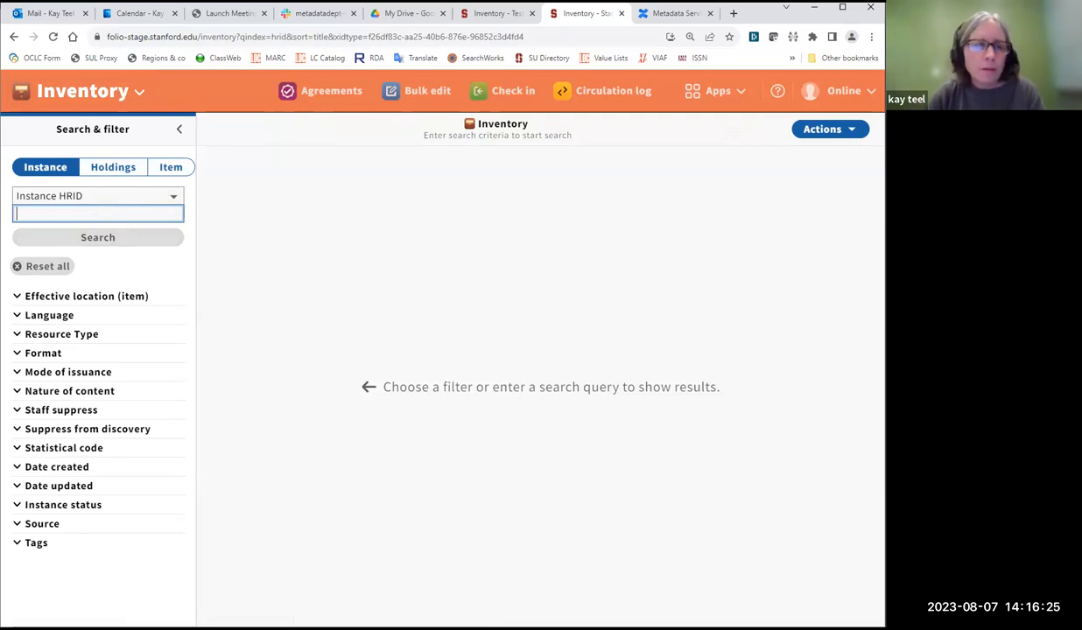
pyautogui.hotkey('alt', 'Tab')
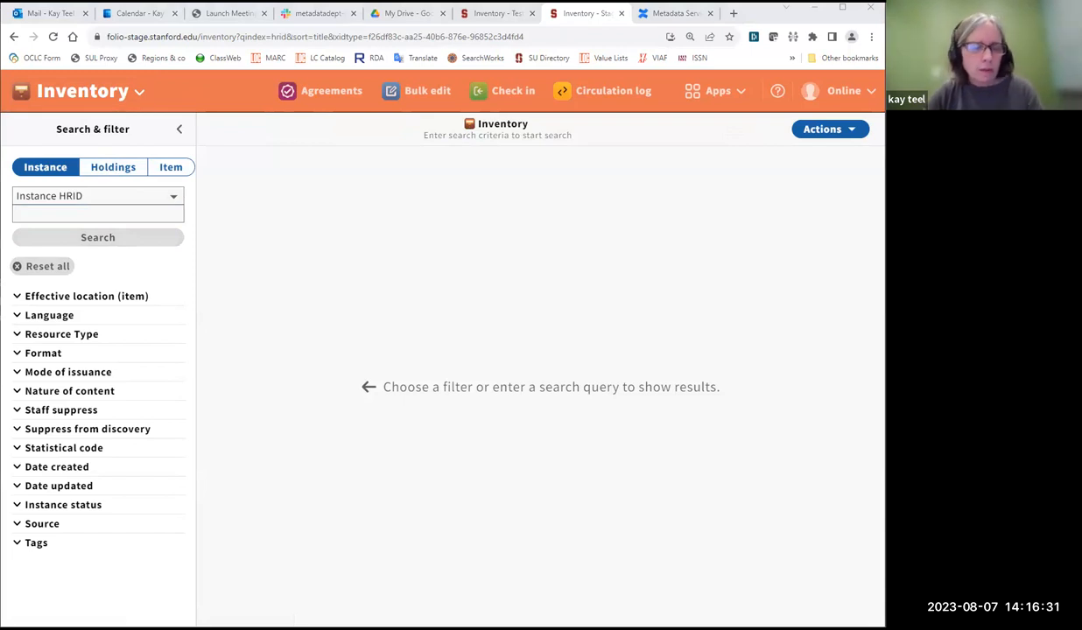
pyautogui.click(29, 216)
pyautogui.hotkey('ctrl', 'v')
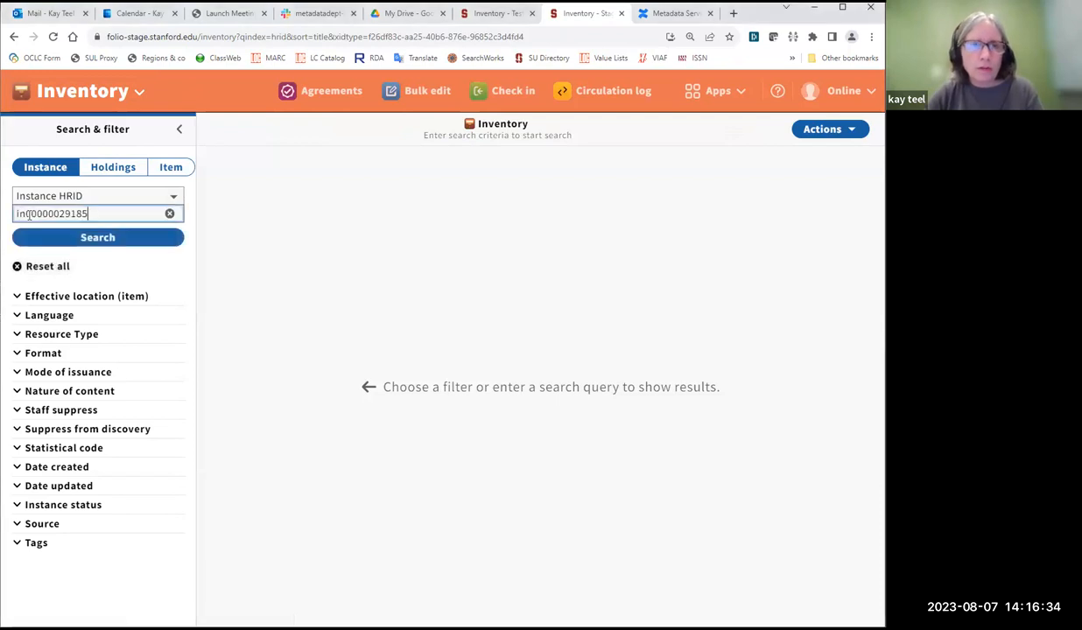
pyautogui.click(106, 243)
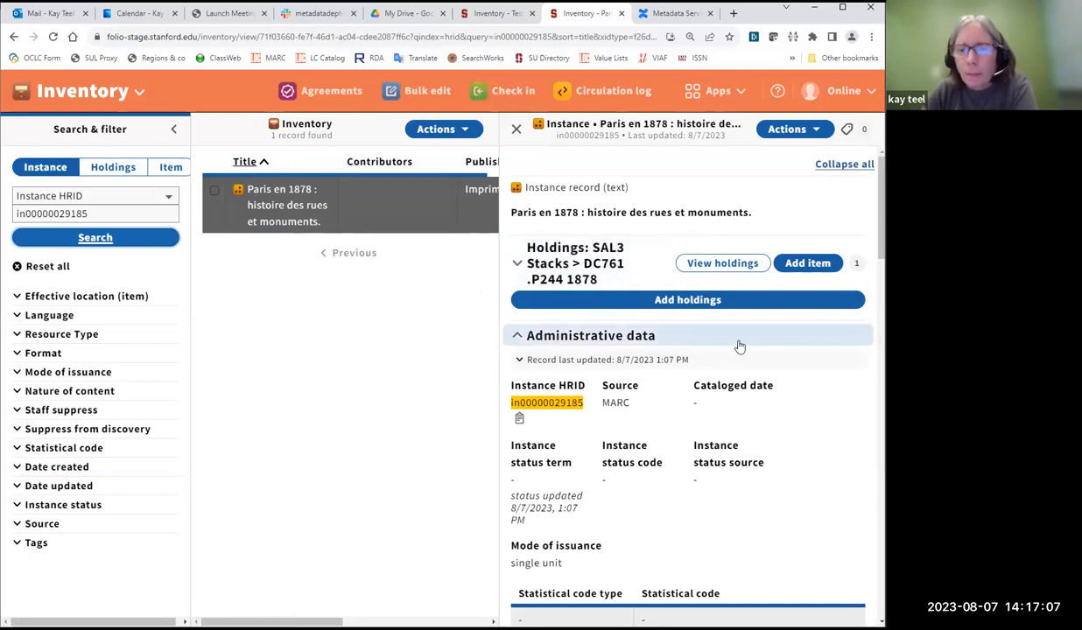
# Review the Paris en 1878 instance record, including its physical description, publication date and formatted contents note.
pyautogui.scroll(-7, 740, 347)
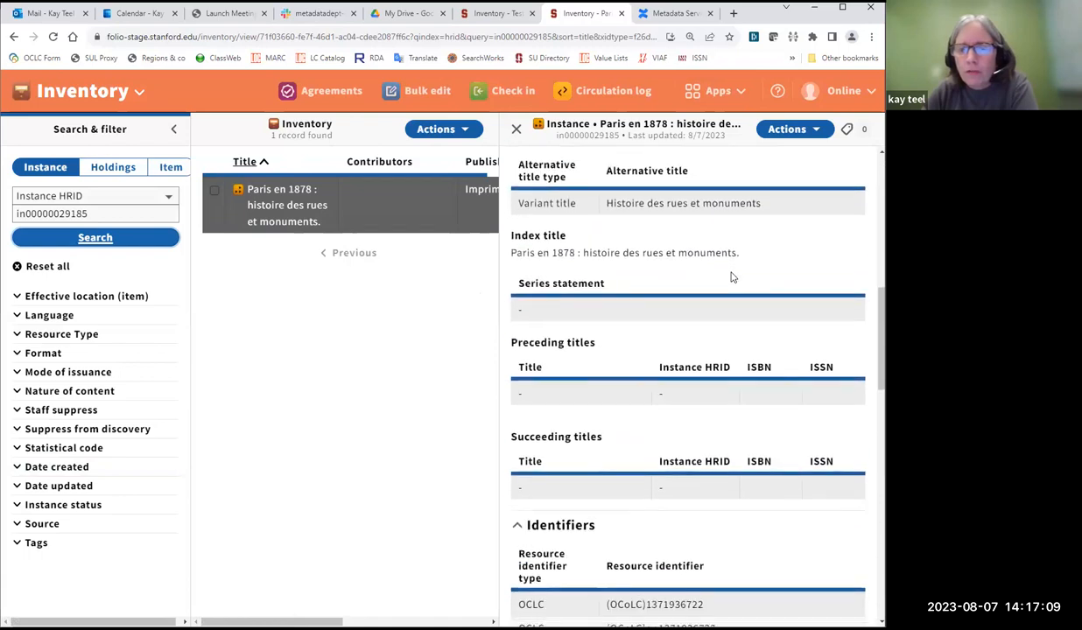
pyautogui.scroll(-5, 733, 278)
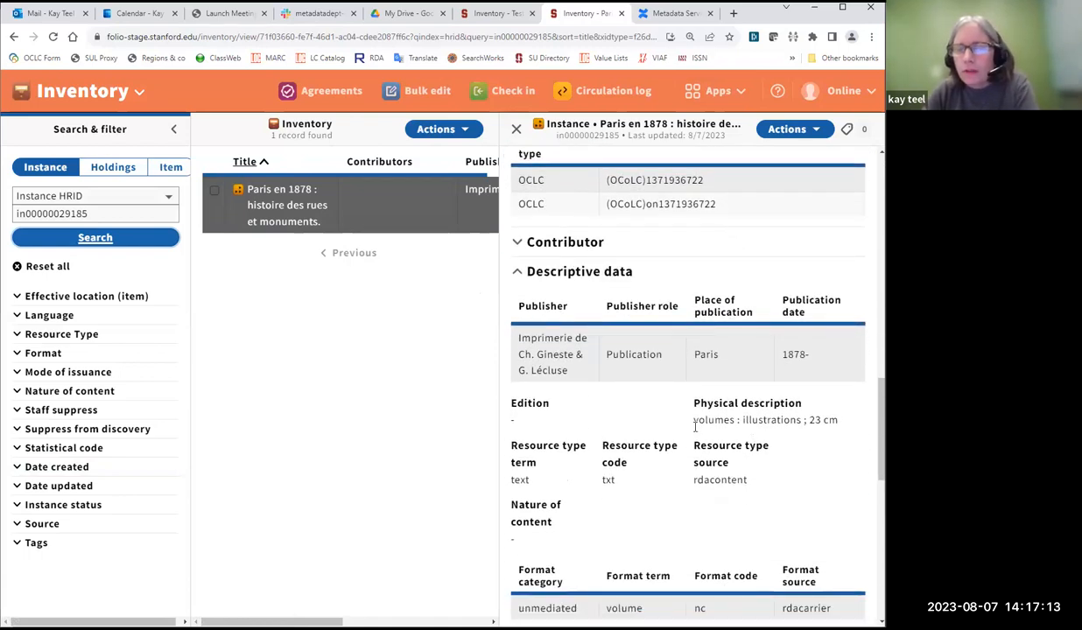
pyautogui.scroll(-3, 693, 419)
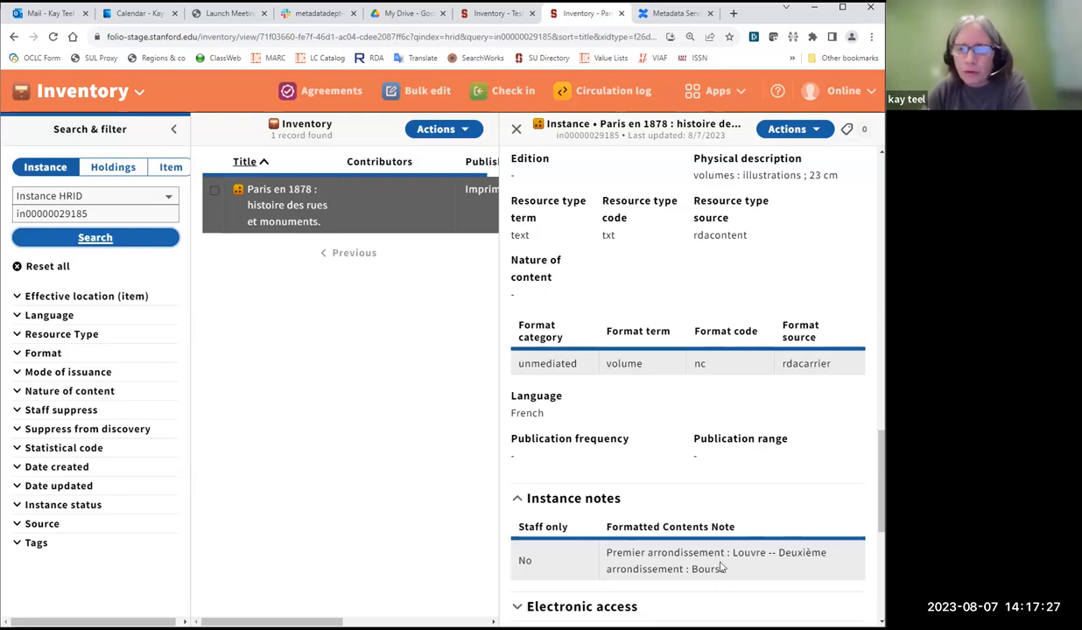
pyautogui.scroll(5, 716, 514)
pyautogui.scroll(3, 716, 514)
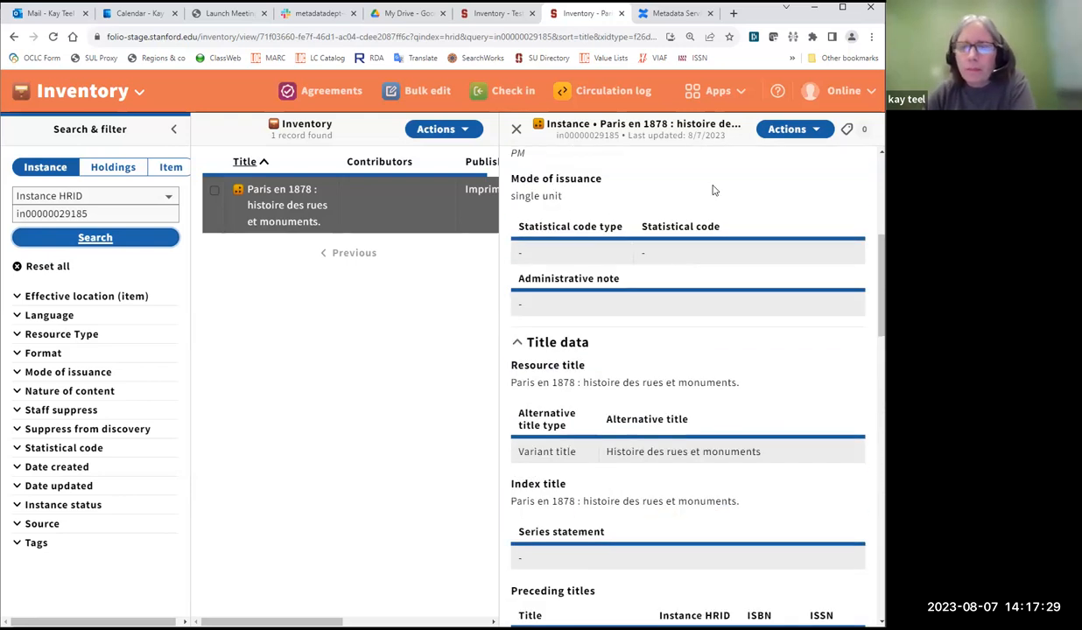
pyautogui.scroll(3, 713, 189)
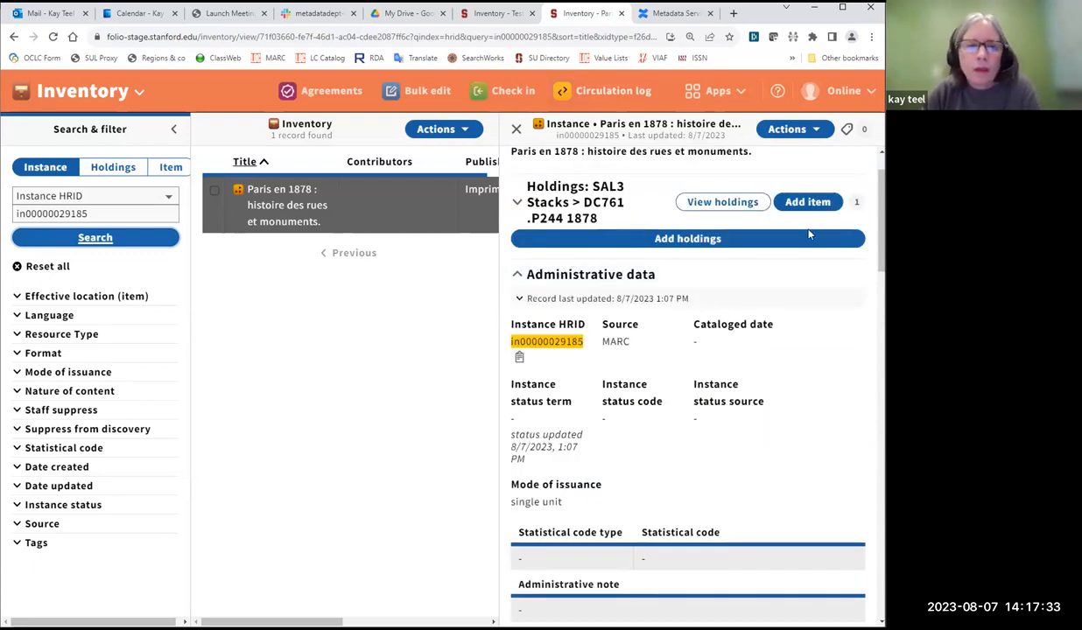
# View the DC761 .P244 1878 holdings record, check its holdings details and holdings type, and return to the instance.
pyautogui.click(717, 202)
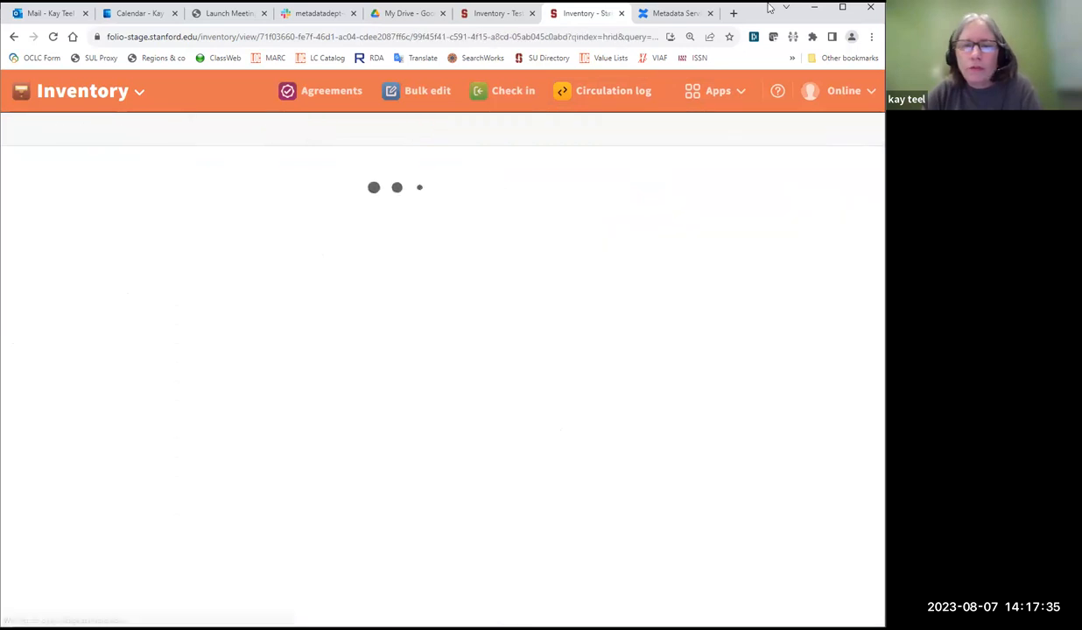
pyautogui.scroll(-1, 296, 318)
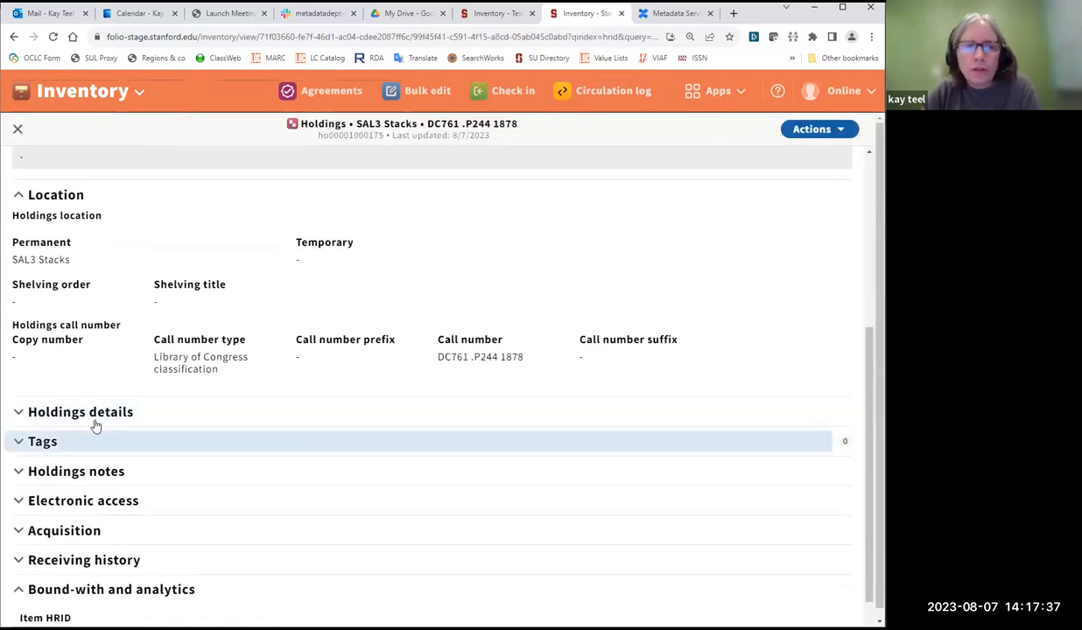
pyautogui.click(18, 411)
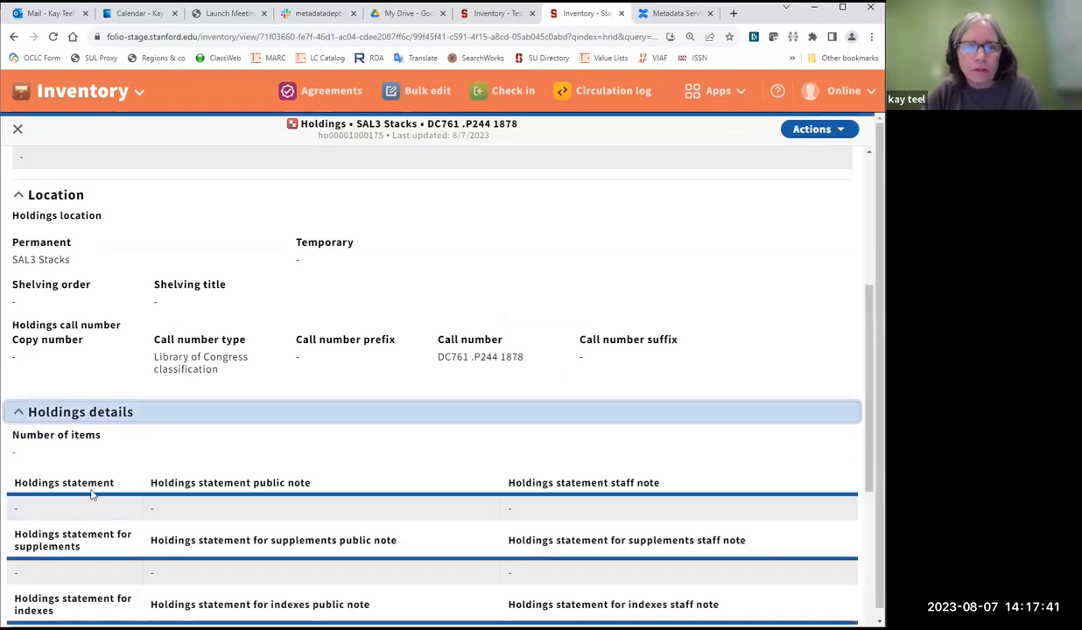
pyautogui.click(18, 417)
pyautogui.scroll(5, 391, 316)
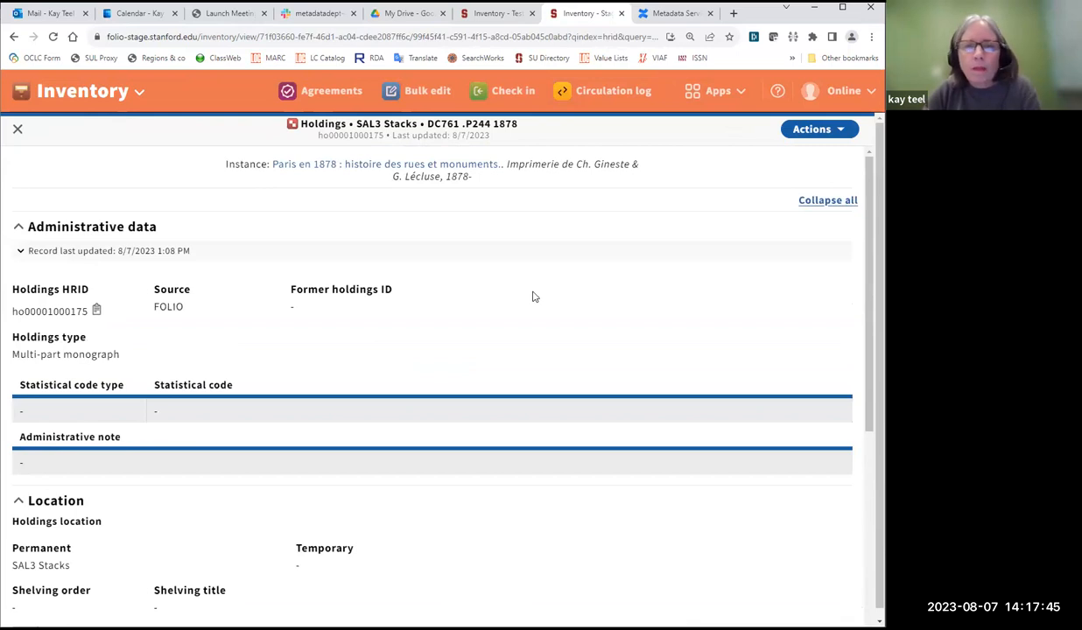
pyautogui.click(18, 131)
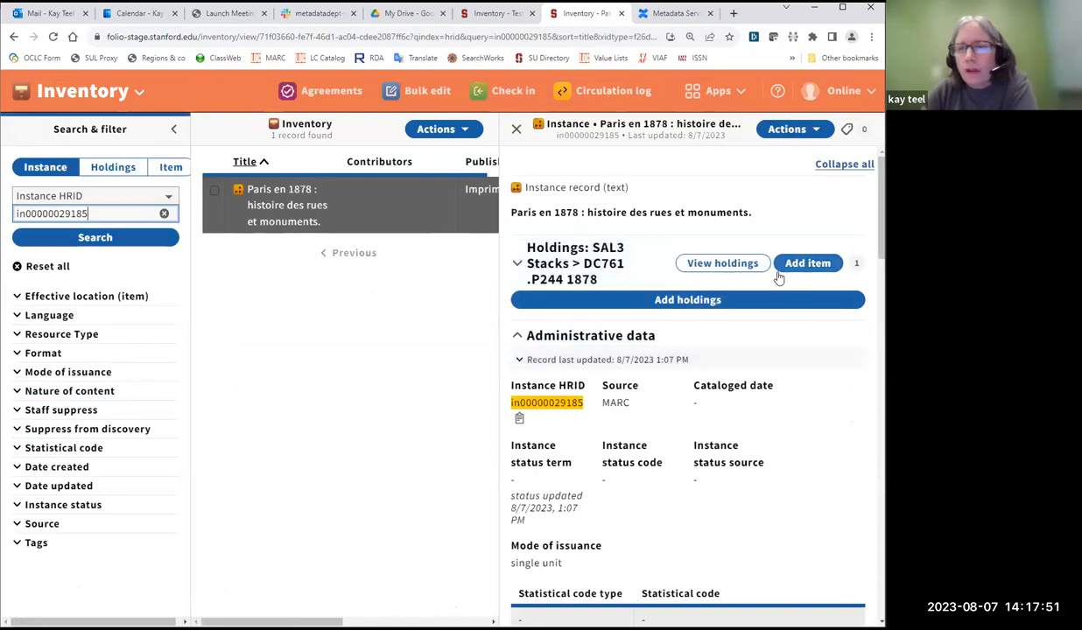
# Expand the SAL3 Stacks holdings on the instance and check the attached item's enumeration.
pyautogui.click(517, 265)
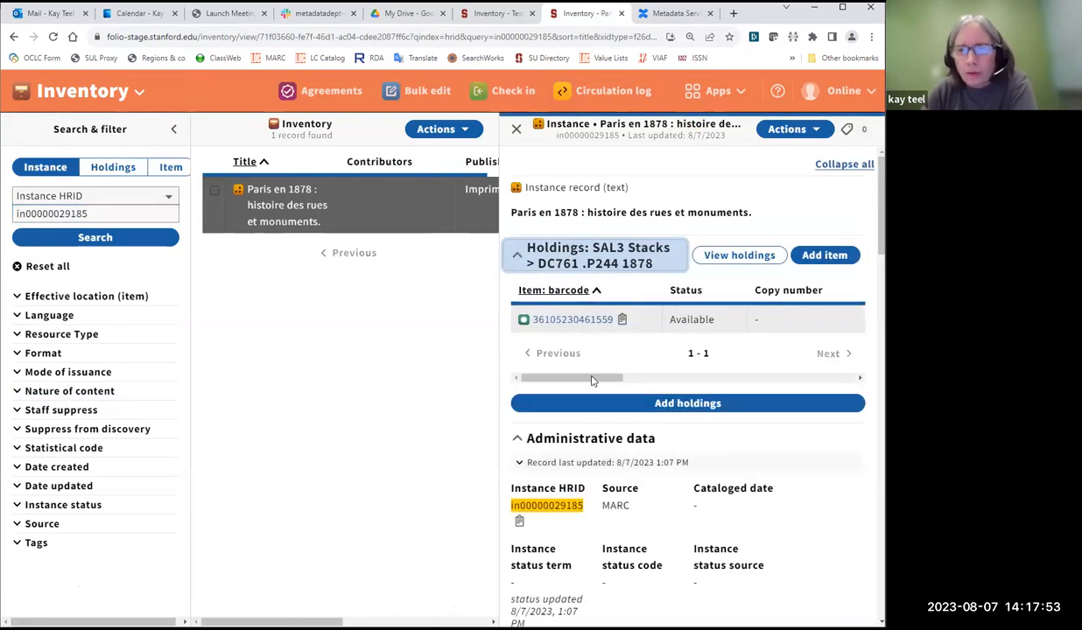
pyautogui.moveTo(592, 379); pyautogui.dragTo(708, 380)
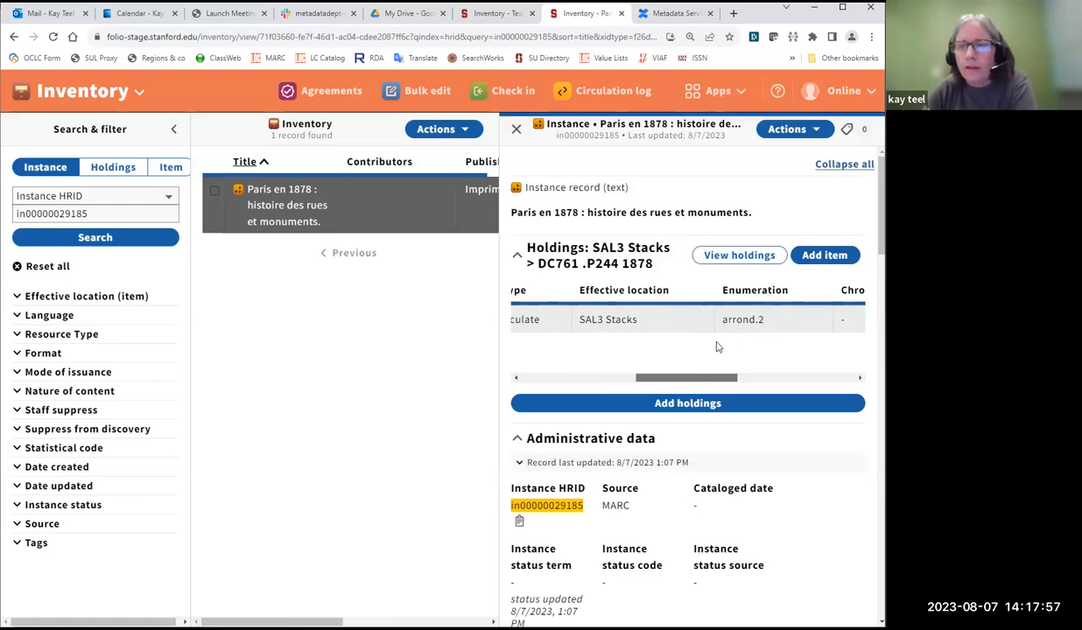
pyautogui.moveTo(734, 381); pyautogui.dragTo(569, 379)
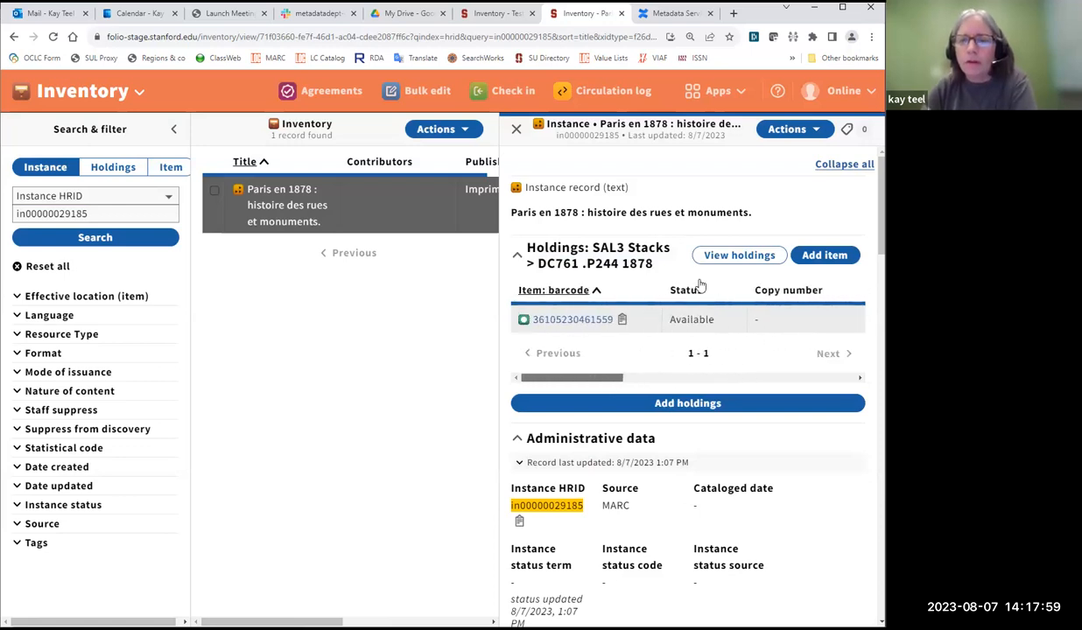
# Open the DC761 .P244 1878 holdings record of Paris en 1878 for editing.
pyautogui.click(740, 255)
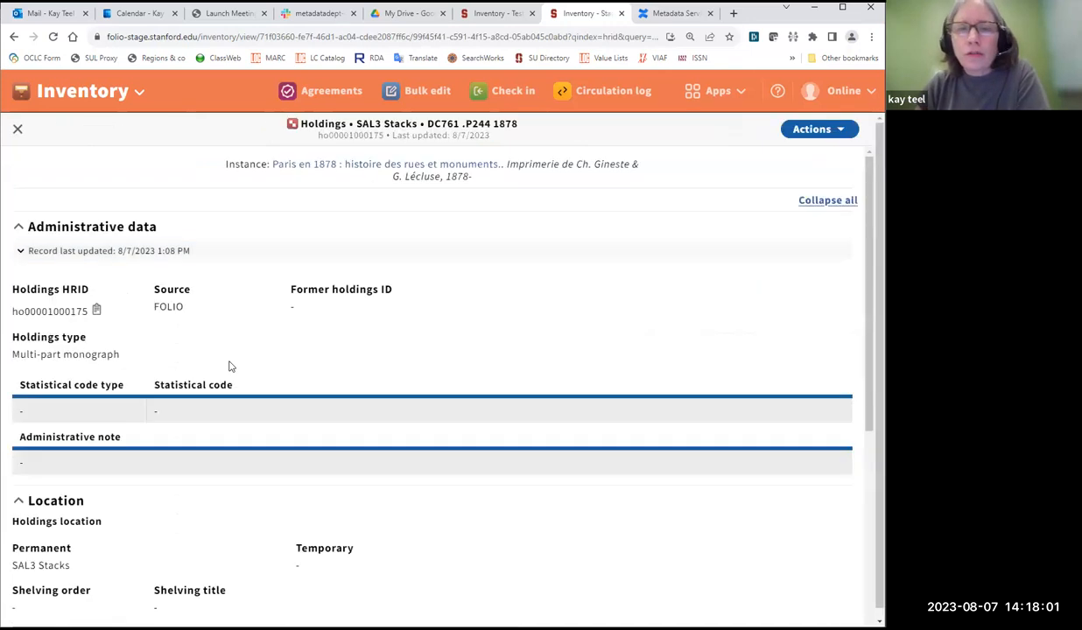
pyautogui.click(814, 128)
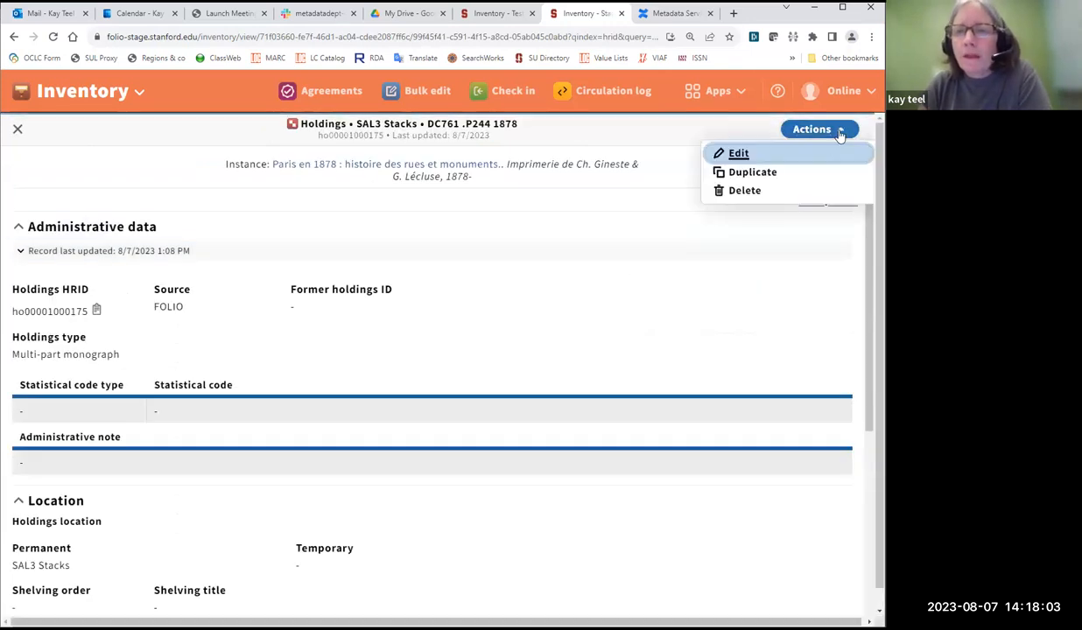
pyautogui.click(737, 154)
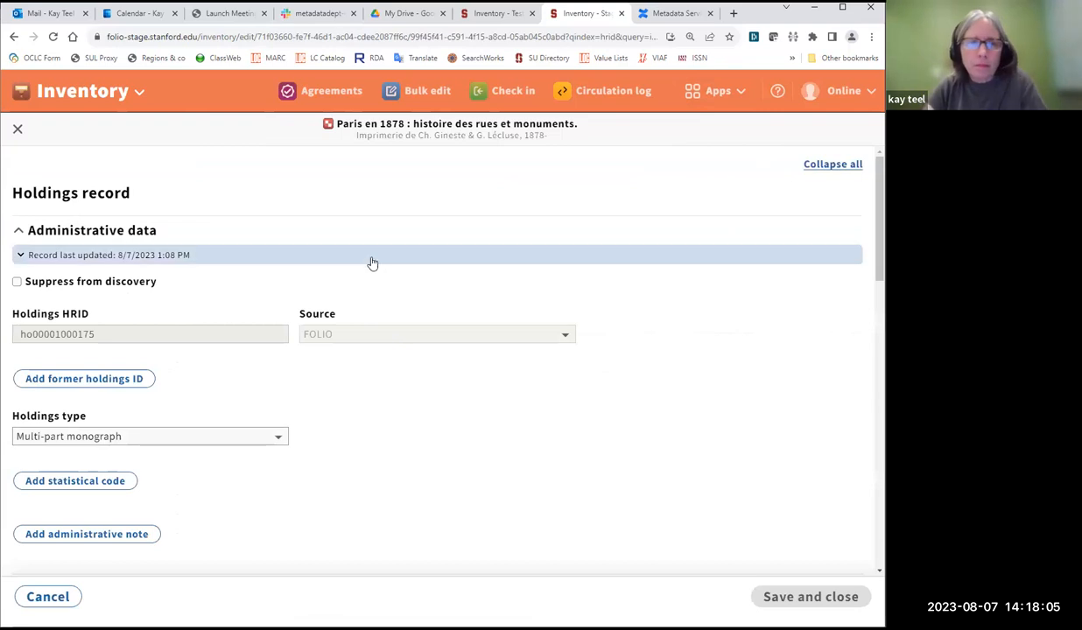
# Add the holdings statement "arrondissement 2", save the multi-part monograph holdings record and check the saved holdings details.
pyautogui.scroll(-1, 72, 388)
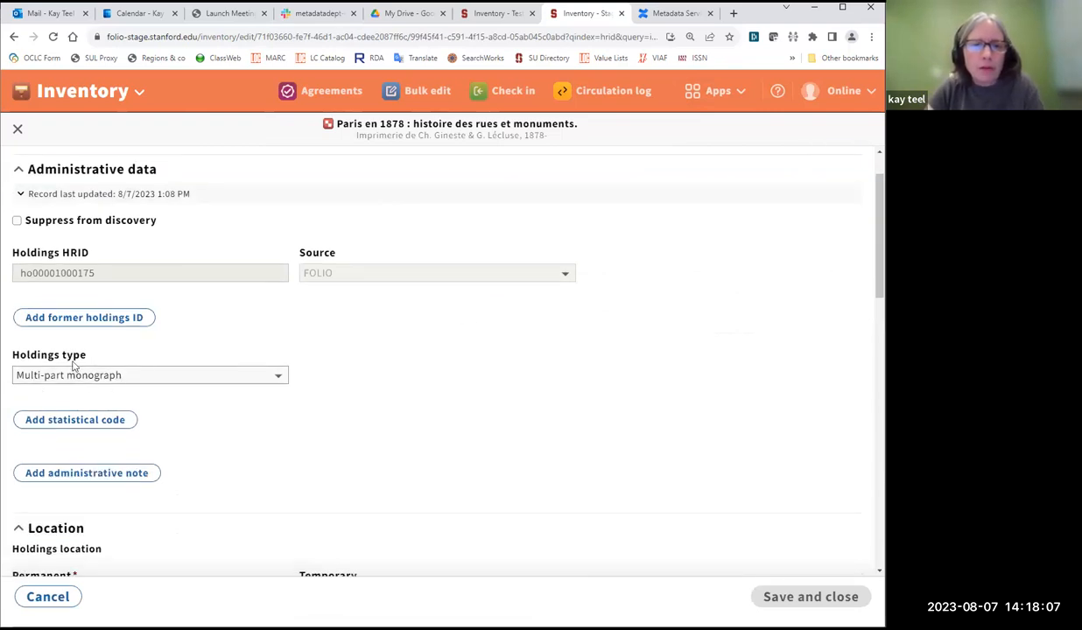
pyautogui.scroll(-3, 530, 333)
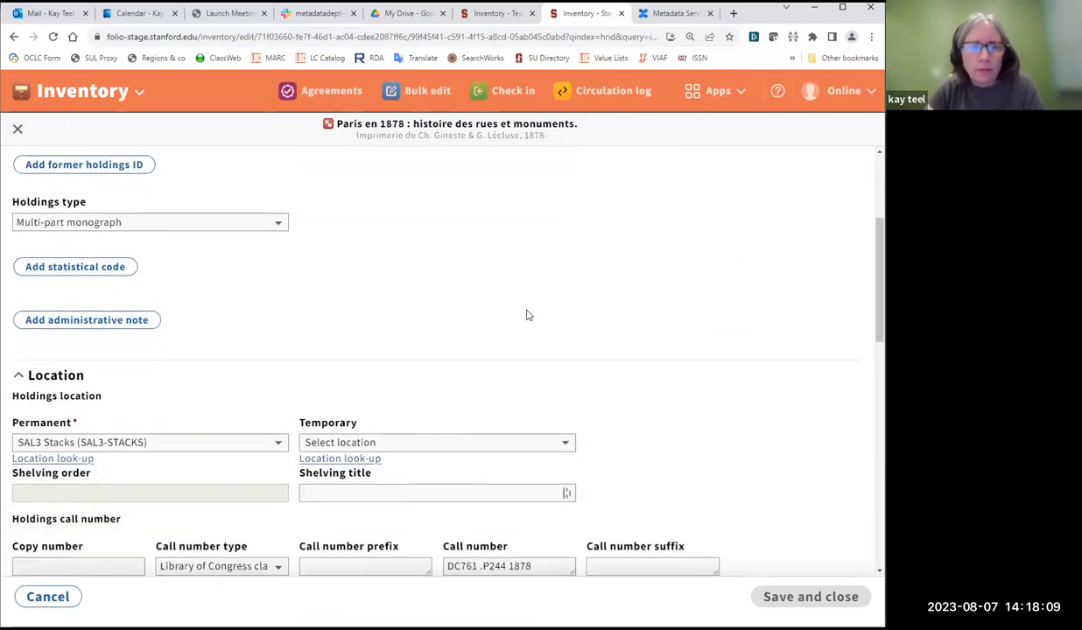
pyautogui.scroll(-2, 686, 292)
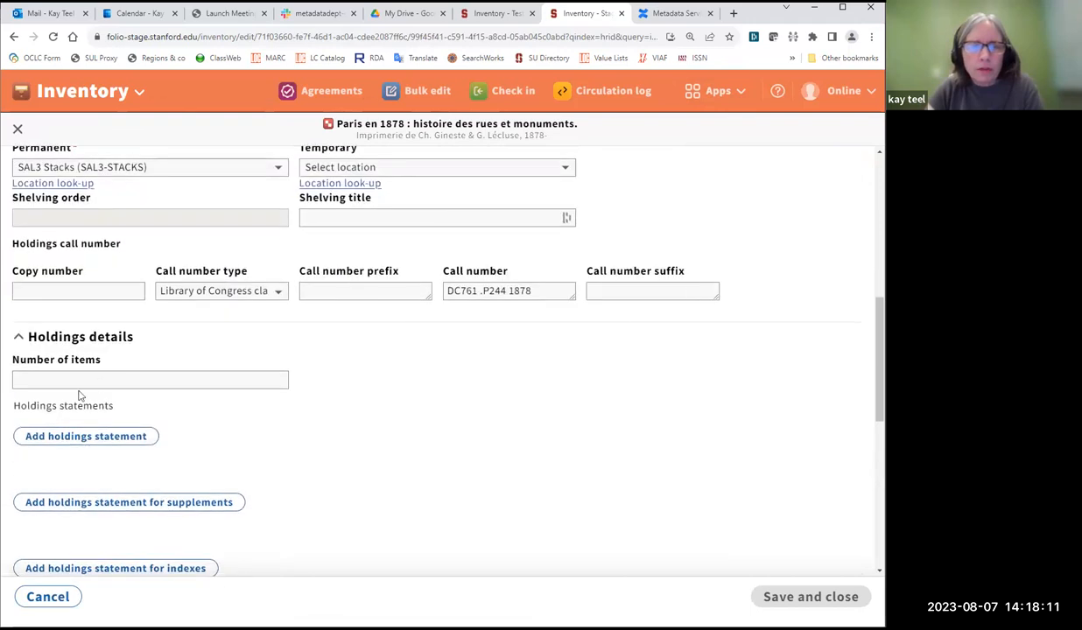
pyautogui.click(72, 436)
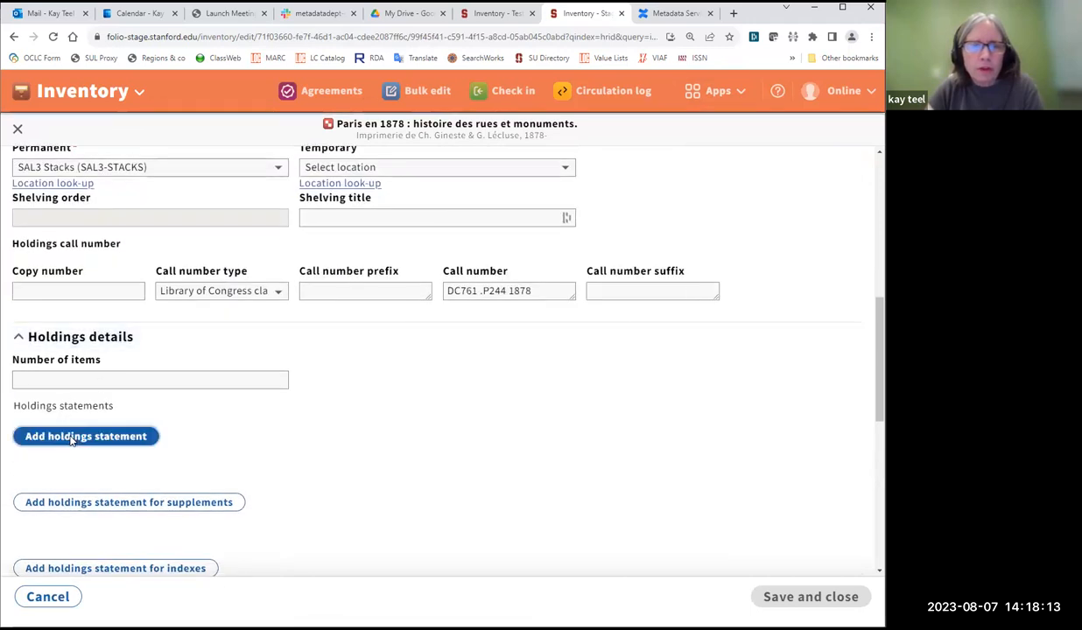
pyautogui.click(30, 456)
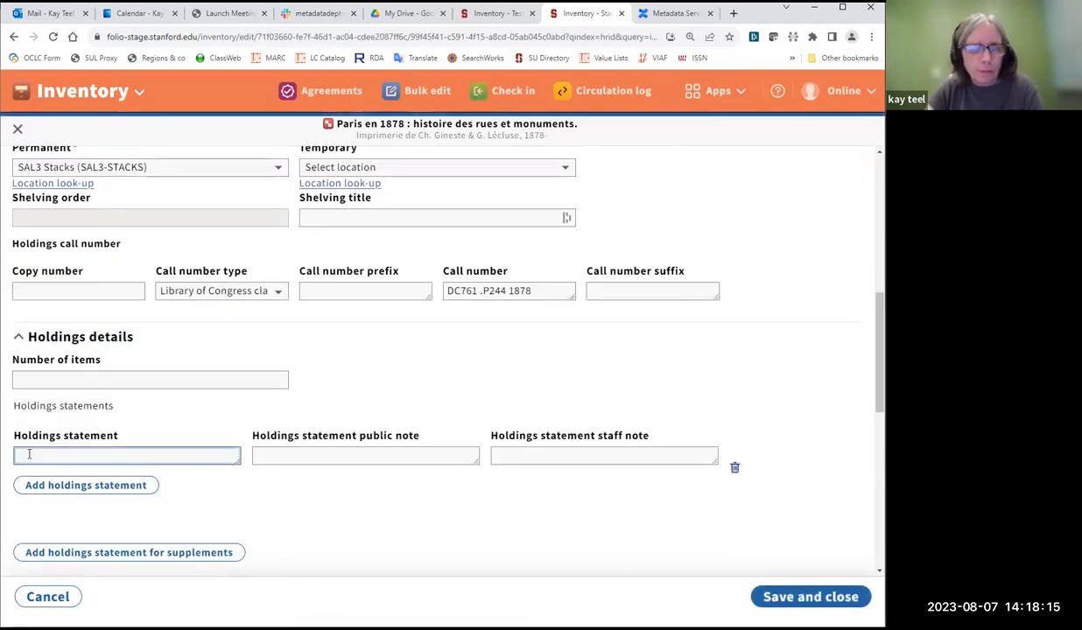
pyautogui.write('ar')
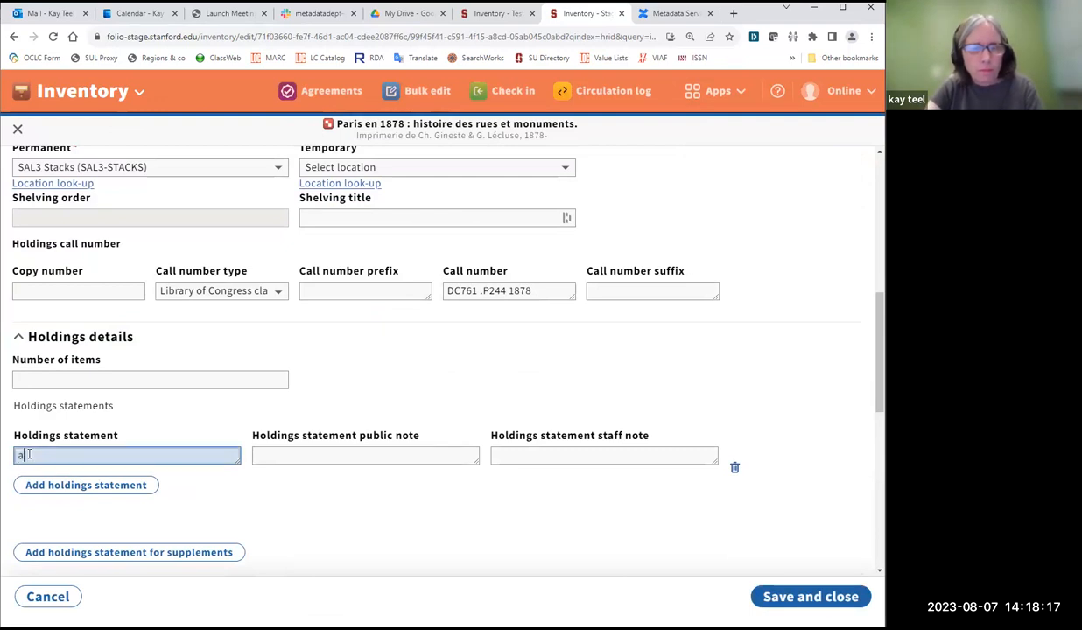
pyautogui.write('rondo')
pyautogui.write('ssement 2')
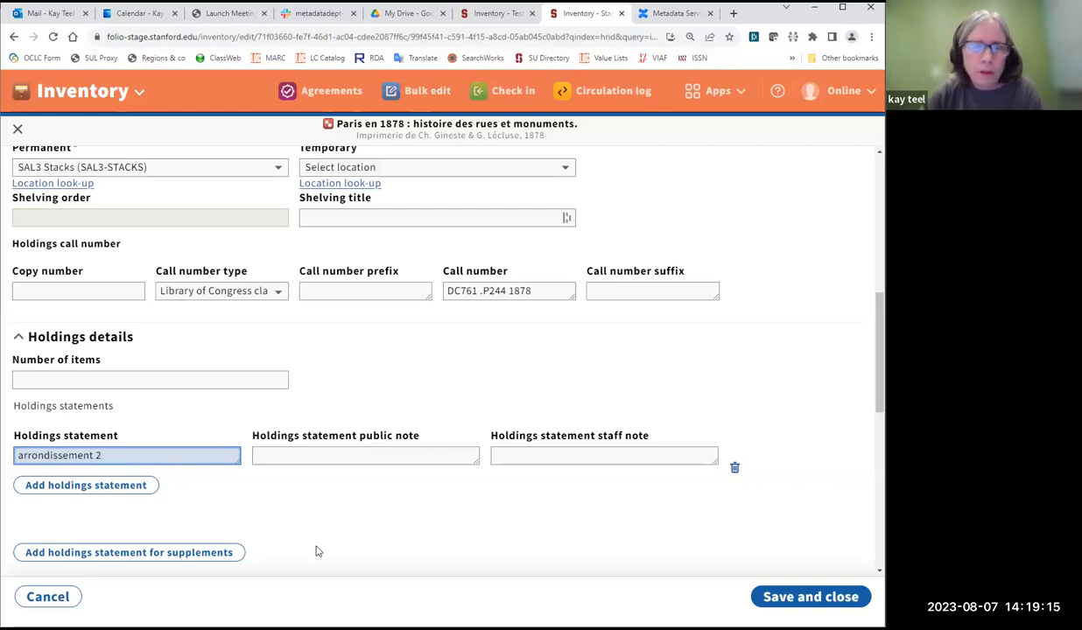
pyautogui.click(788, 595)
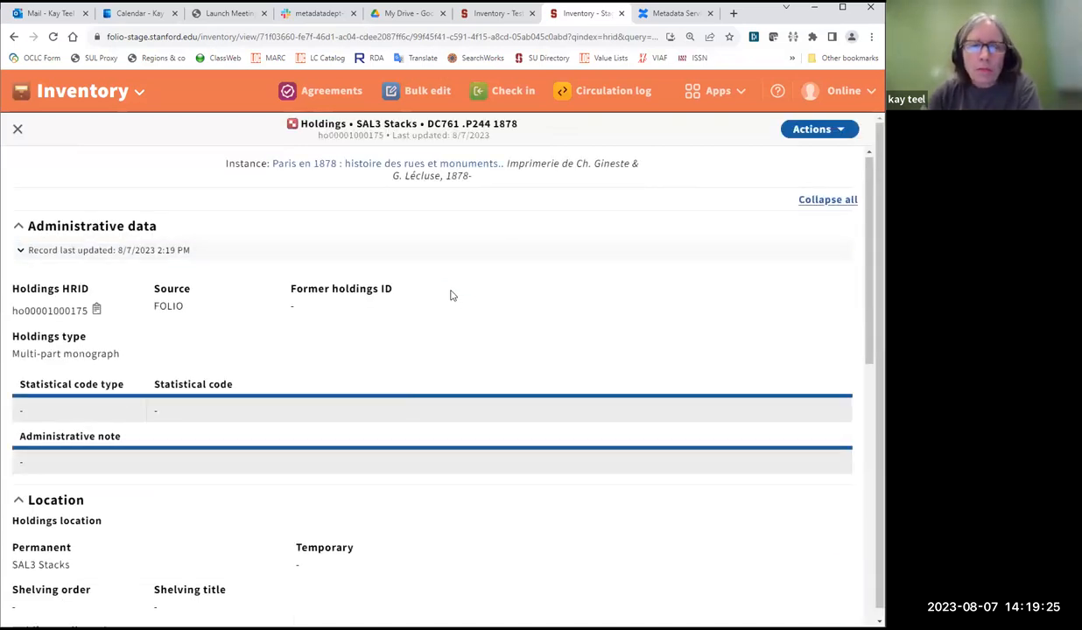
pyautogui.scroll(-2, 449, 293)
pyautogui.scroll(-2, 447, 289)
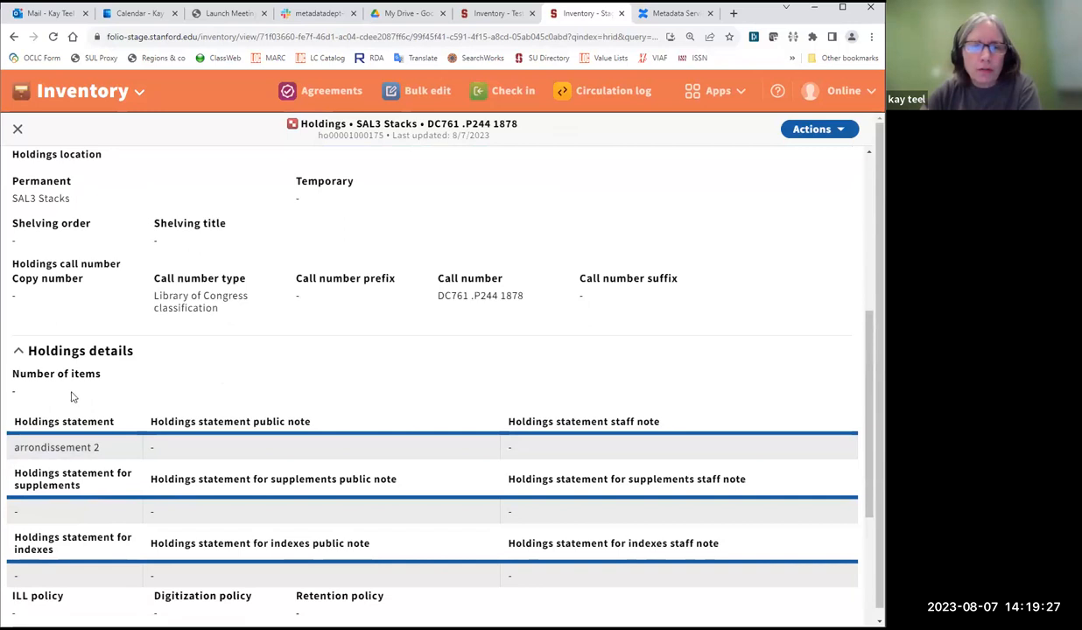
pyautogui.scroll(3, 208, 382)
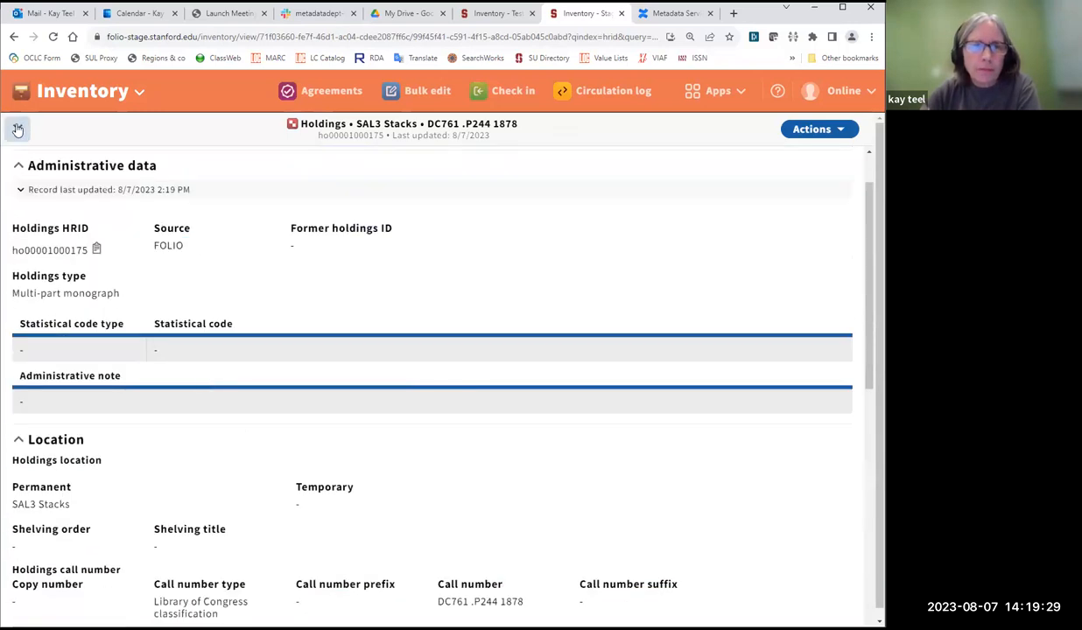
pyautogui.click(17, 128)
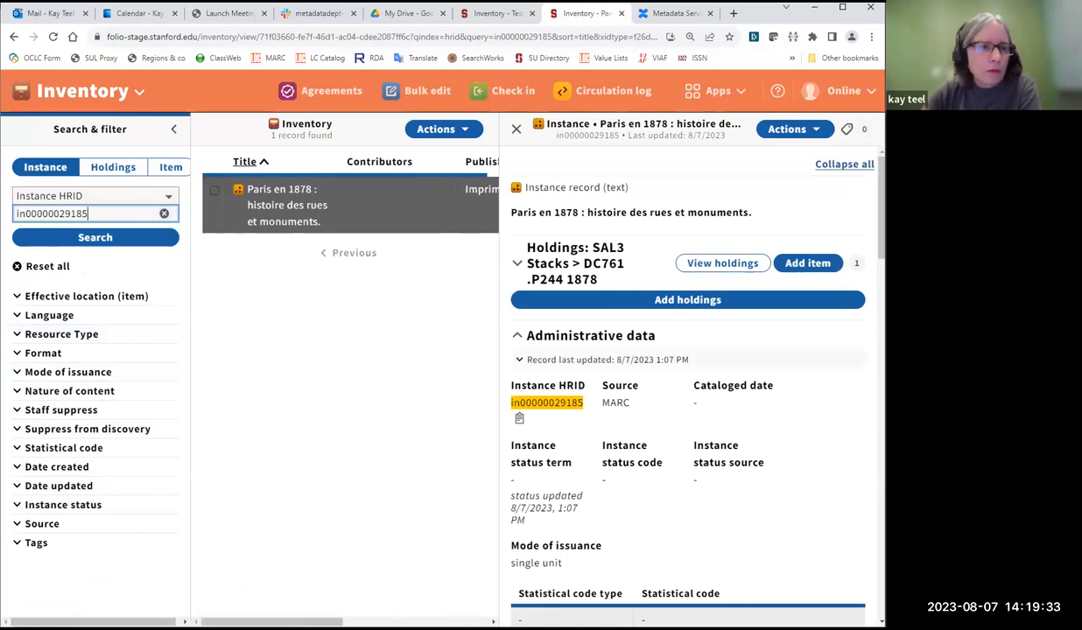
pyautogui.hotkey('alt', 'Tab')
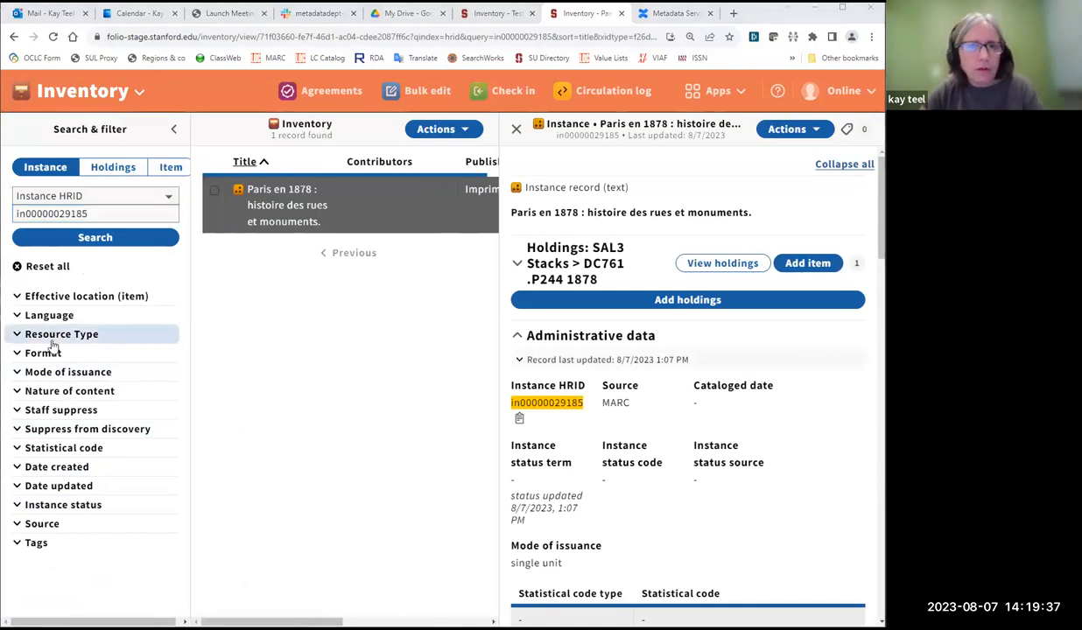
pyautogui.click(47, 267)
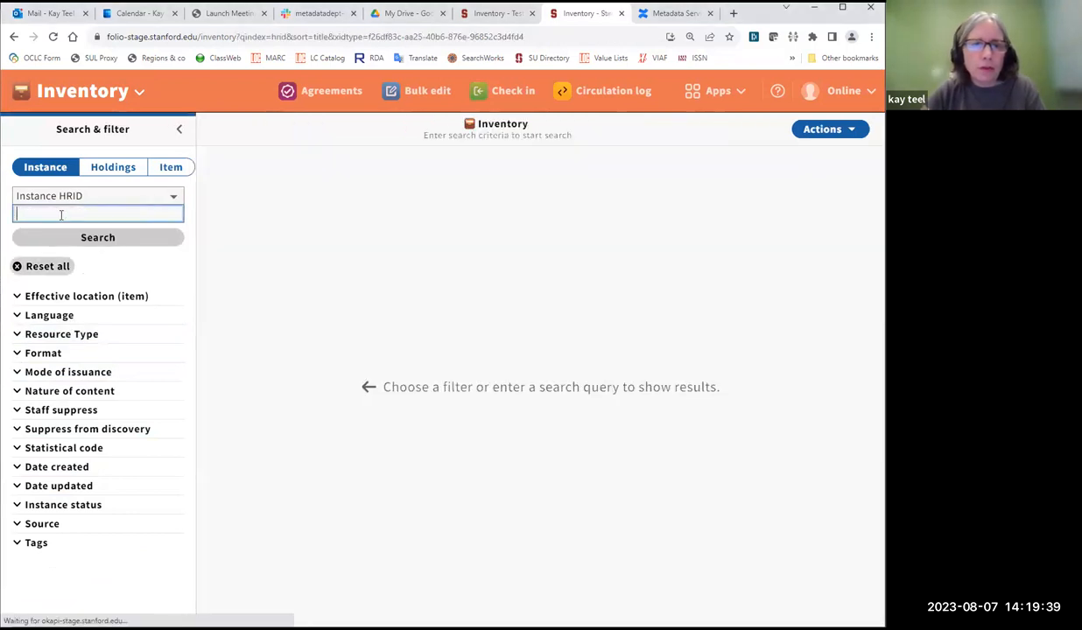
pyautogui.hotkey('ctrl', 'v')
pyautogui.click(98, 238)
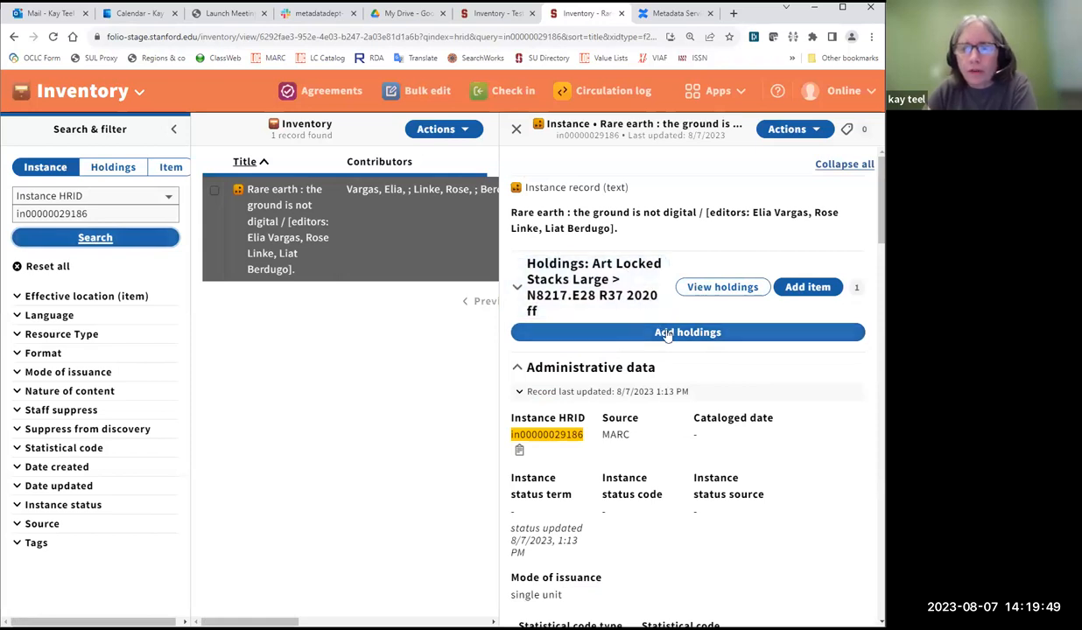
# Check the physical description of the Rare earth instance and open its Art Locked Stacks Large holdings record for editing.
pyautogui.scroll(-3, 682, 338)
pyautogui.scroll(-7, 682, 338)
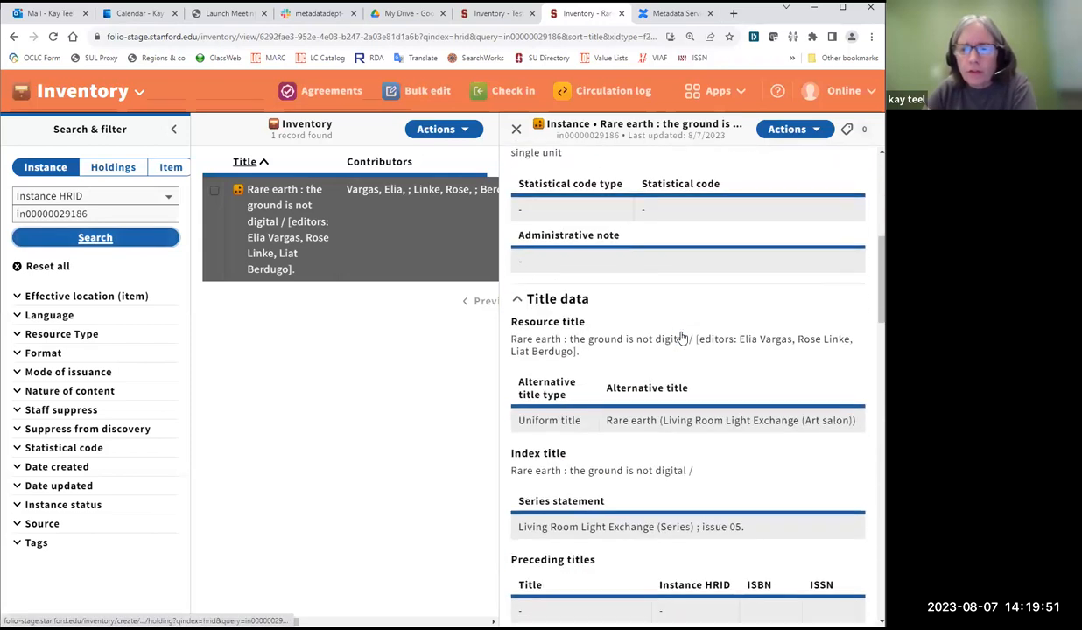
pyautogui.scroll(-17, 682, 338)
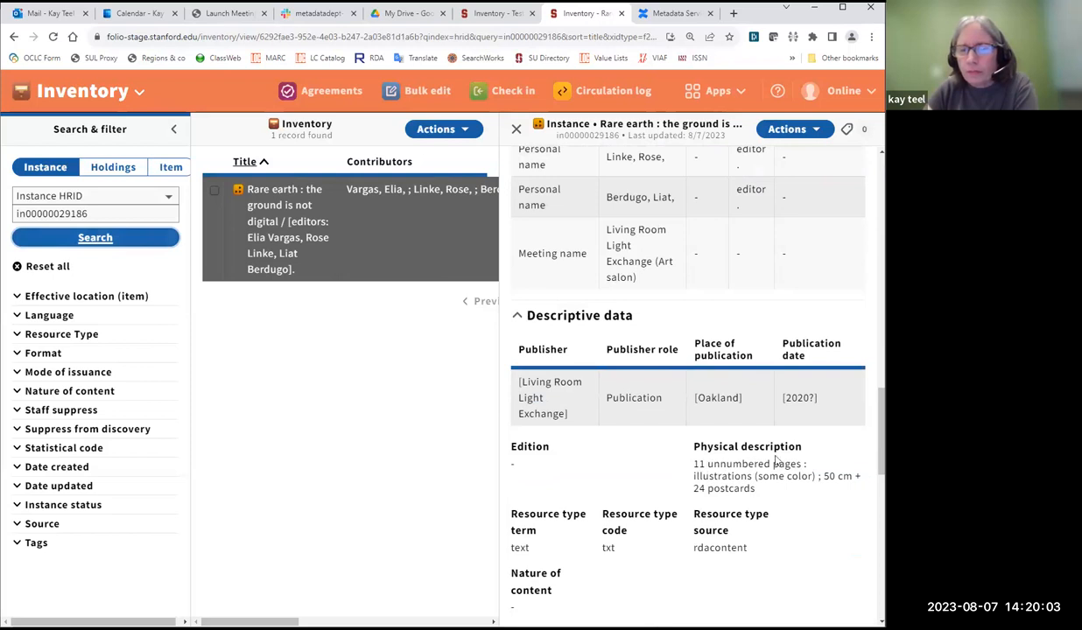
pyautogui.scroll(15, 688, 282)
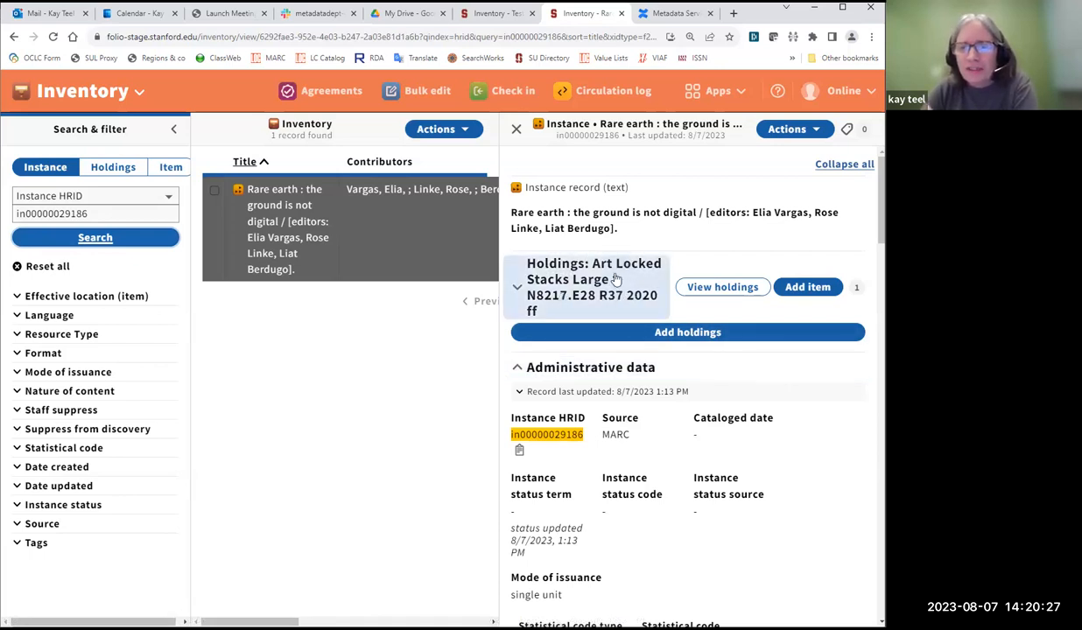
pyautogui.click(707, 293)
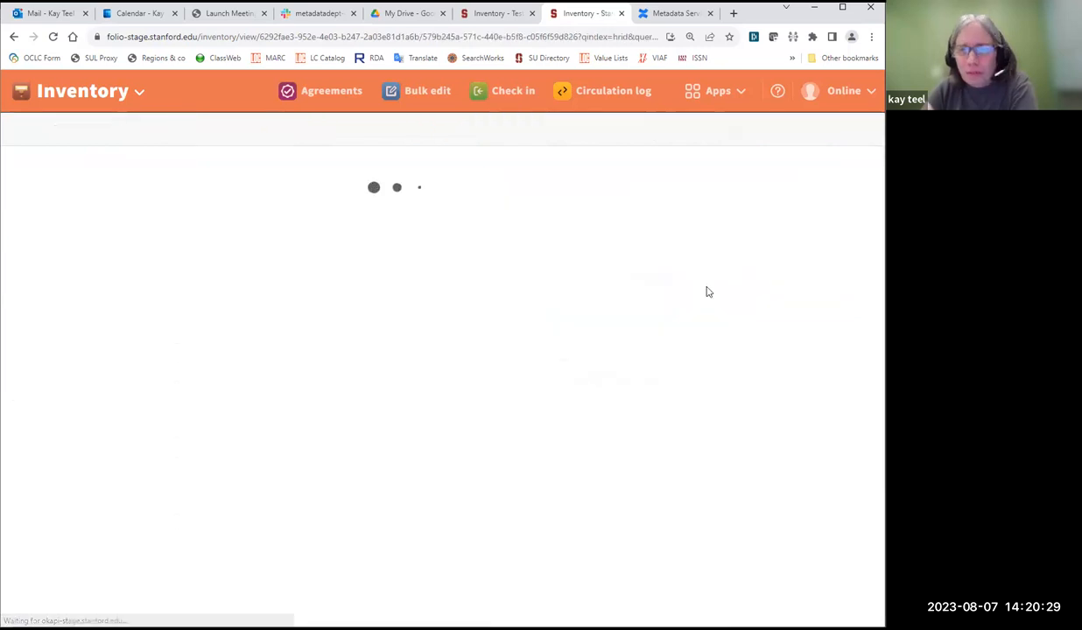
pyautogui.click(841, 132)
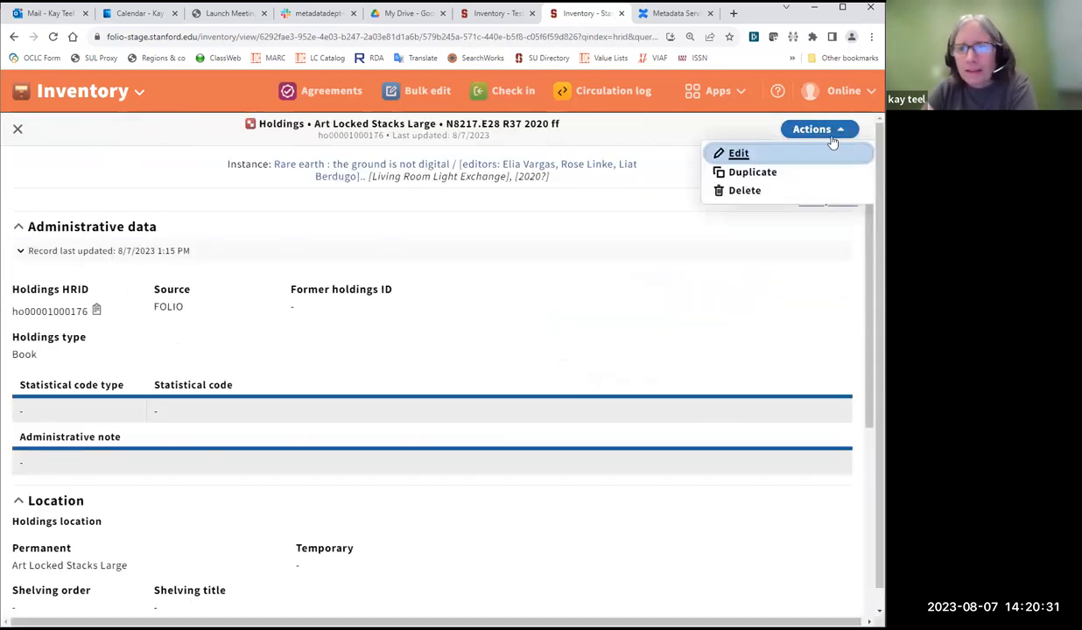
pyautogui.click(727, 154)
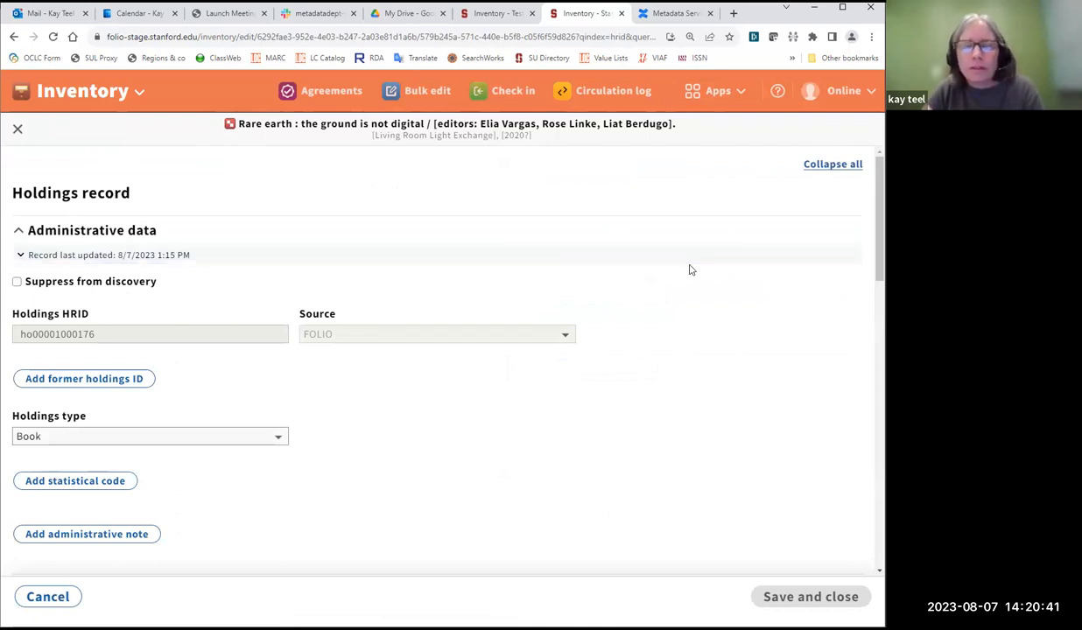
# Add the holdings statement "1 v. + 24 postcards" to the Rare earth holdings, save the record and return to the instance.
pyautogui.scroll(-1, 678, 268)
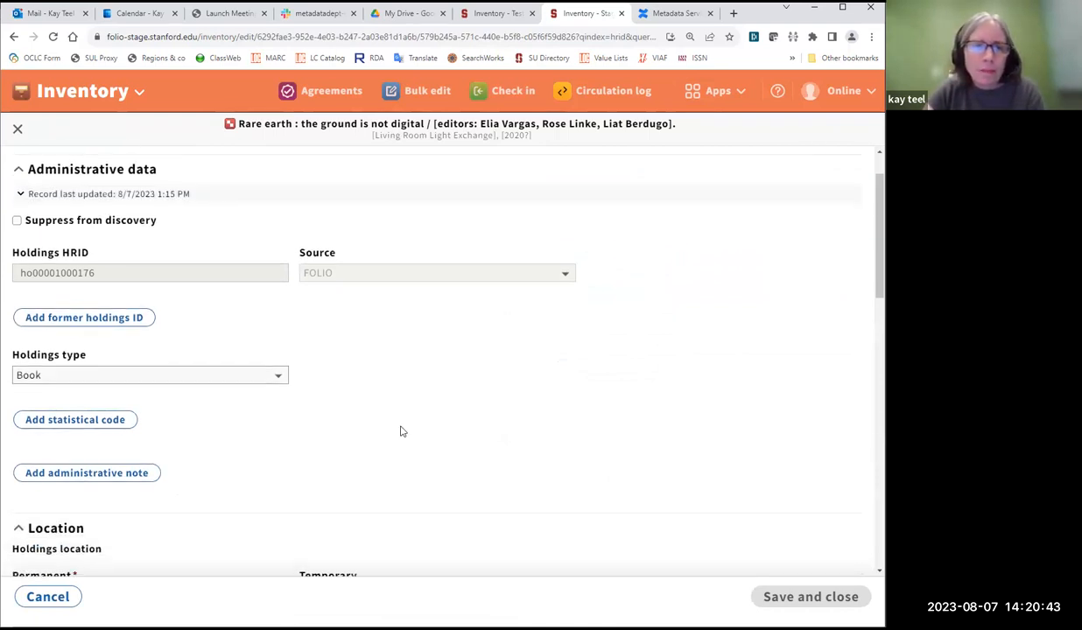
pyautogui.scroll(-1, 434, 354)
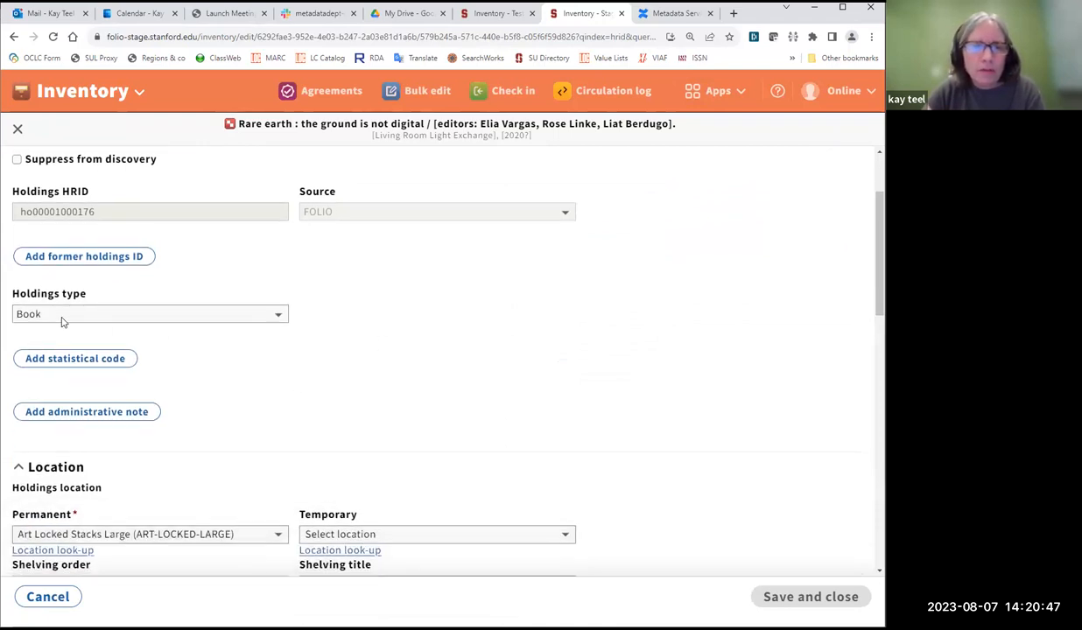
pyautogui.scroll(-5, 687, 298)
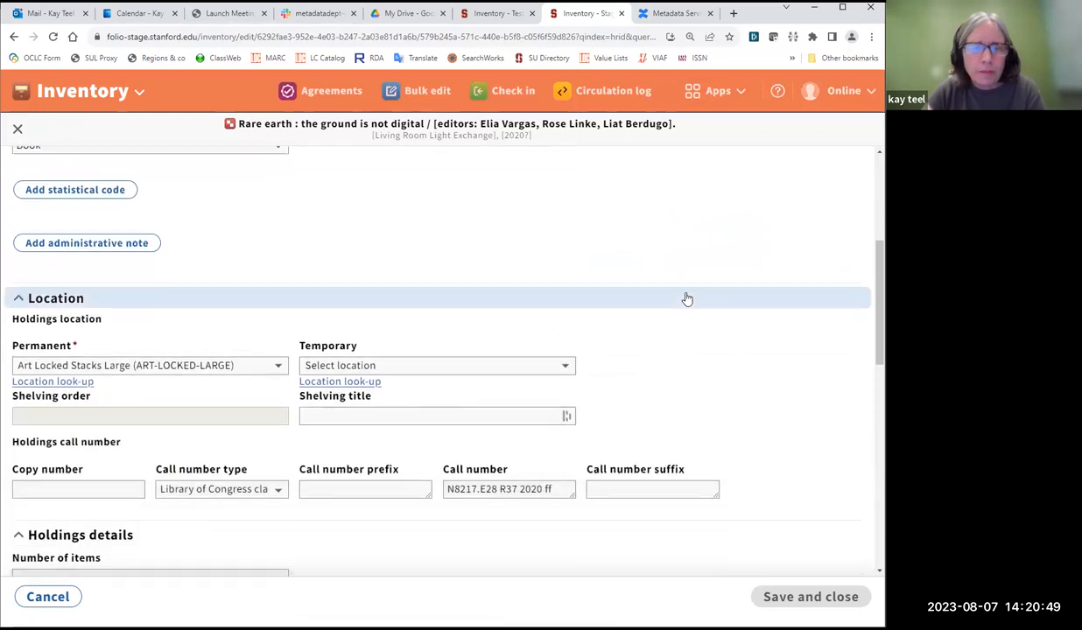
pyautogui.scroll(-4, 604, 477)
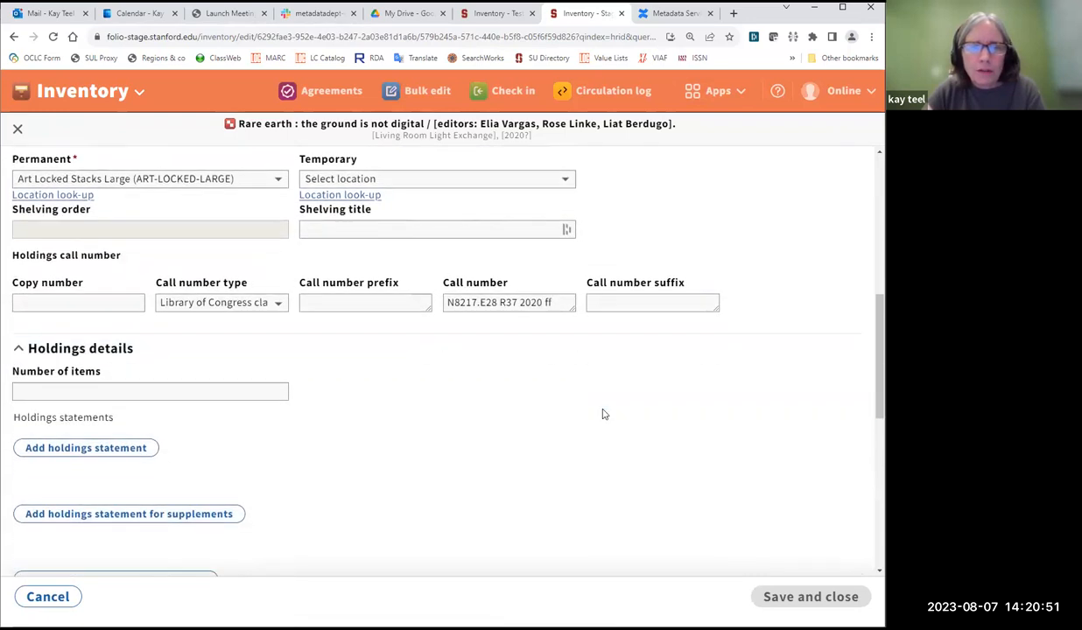
pyautogui.click(70, 315)
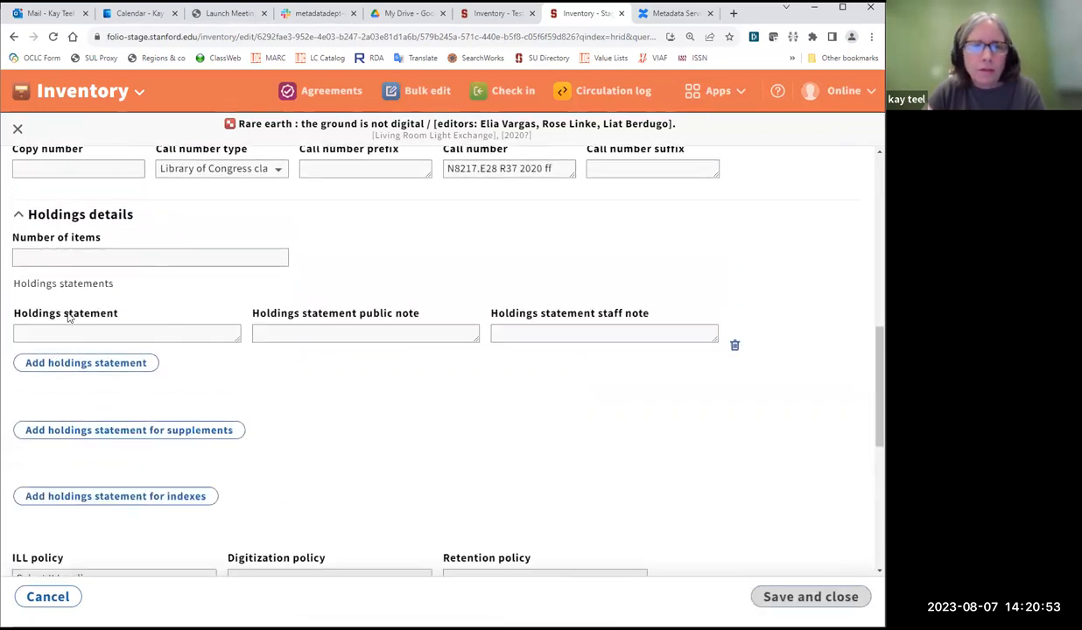
pyautogui.click(41, 331)
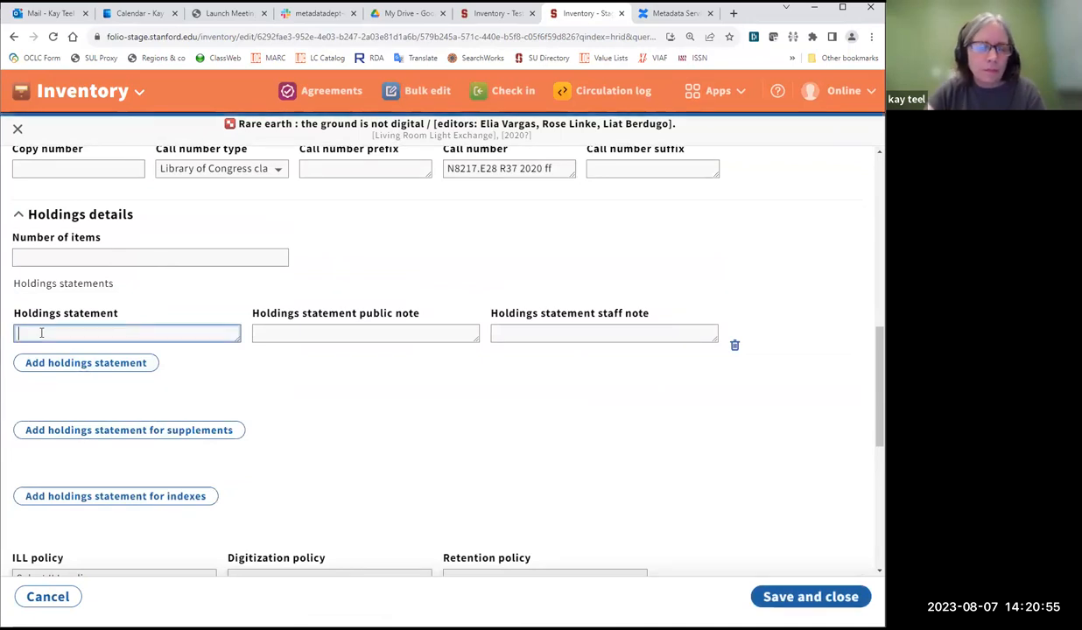
pyautogui.write('1 v.')
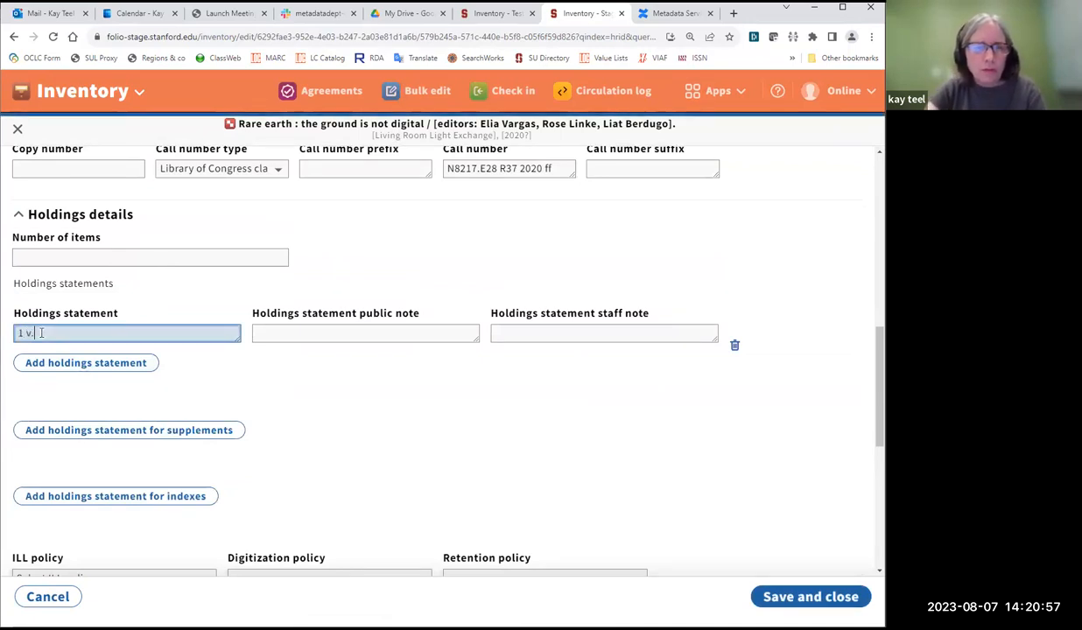
pyautogui.write(' [24 ')
pyautogui.write('postcards')
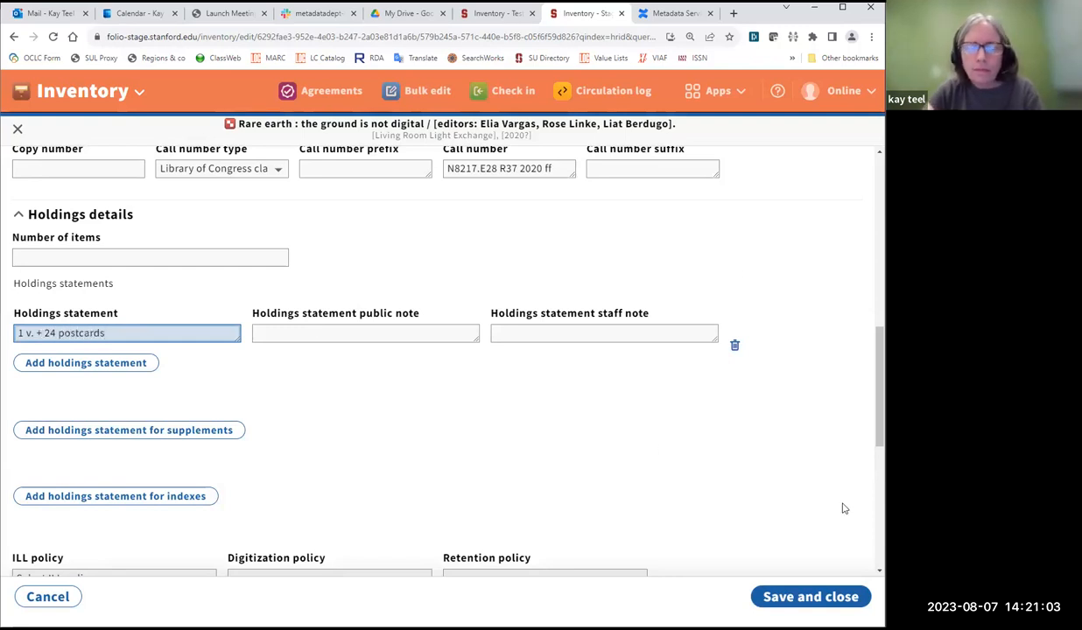
pyautogui.click(789, 599)
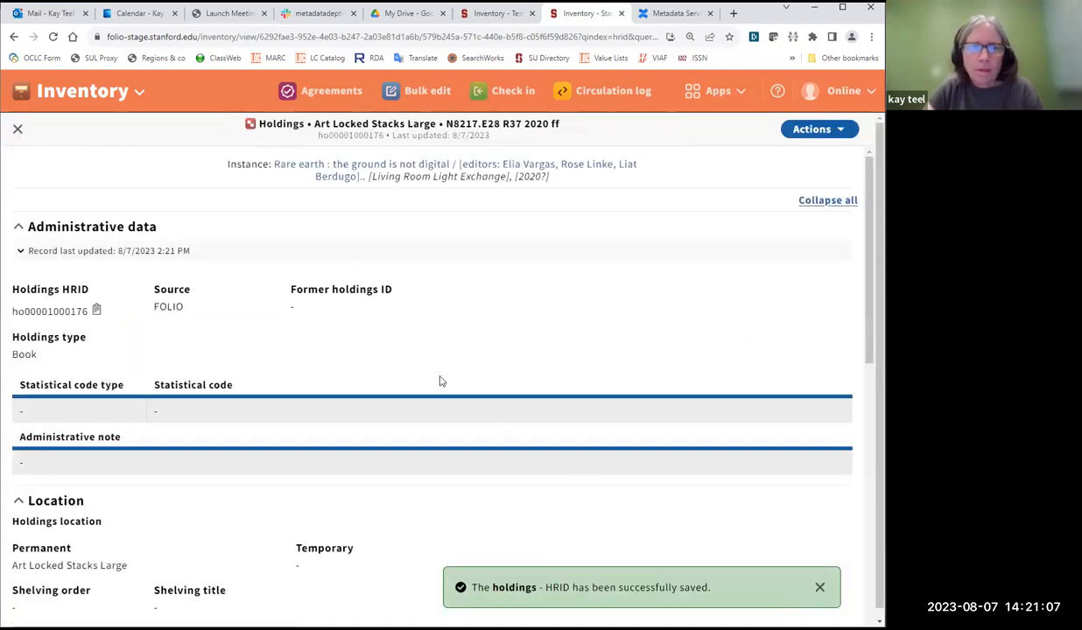
pyautogui.scroll(-5, 365, 299)
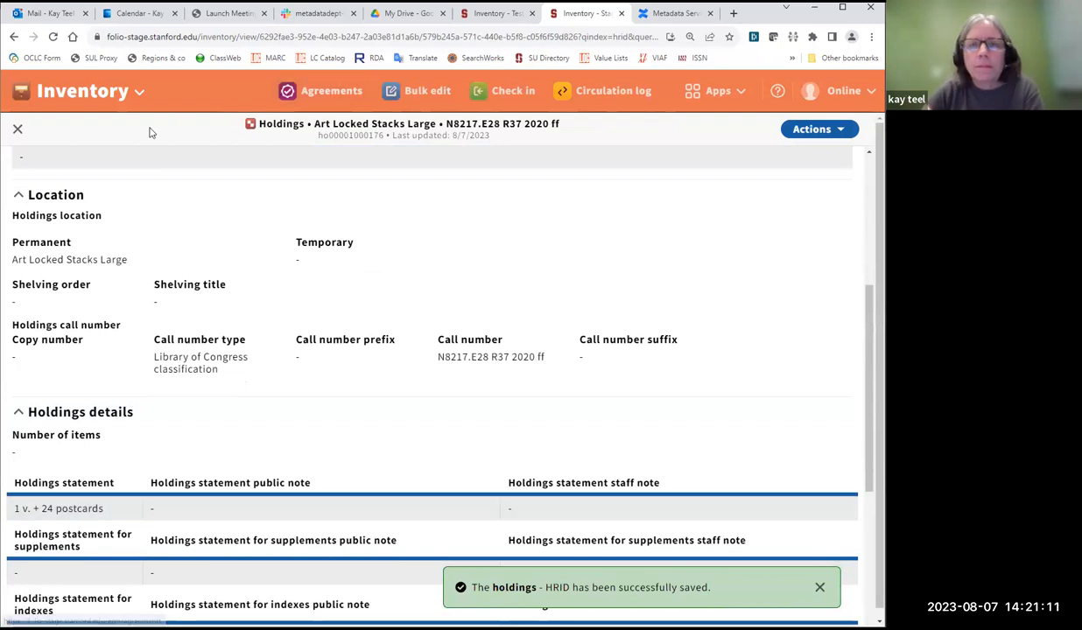
pyautogui.click(18, 129)
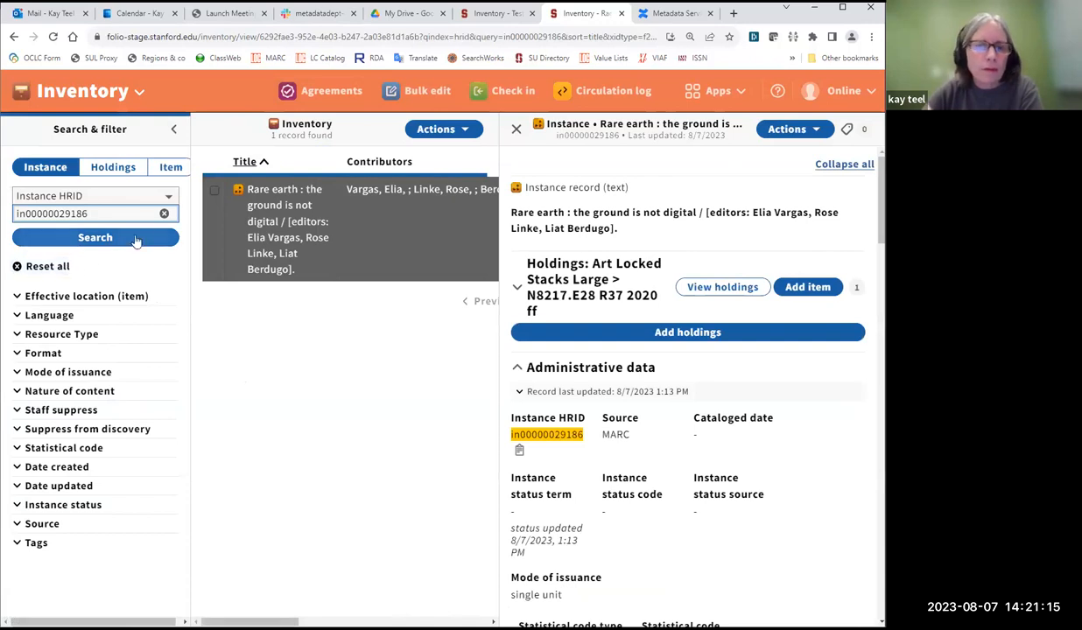
pyautogui.click(164, 213)
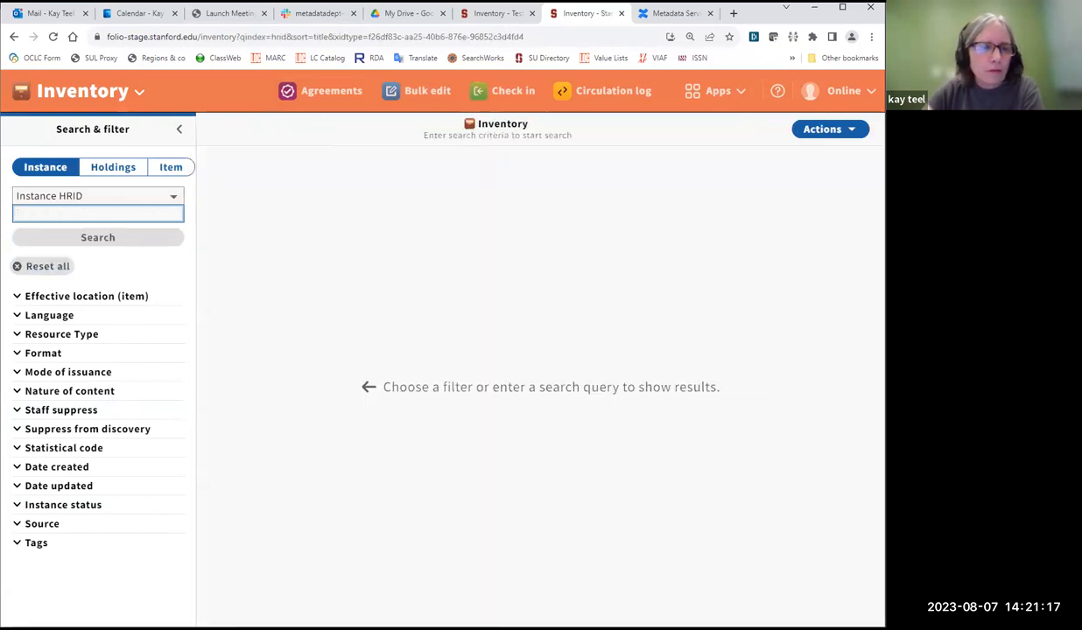
pyautogui.hotkey('alt', 'Tab')
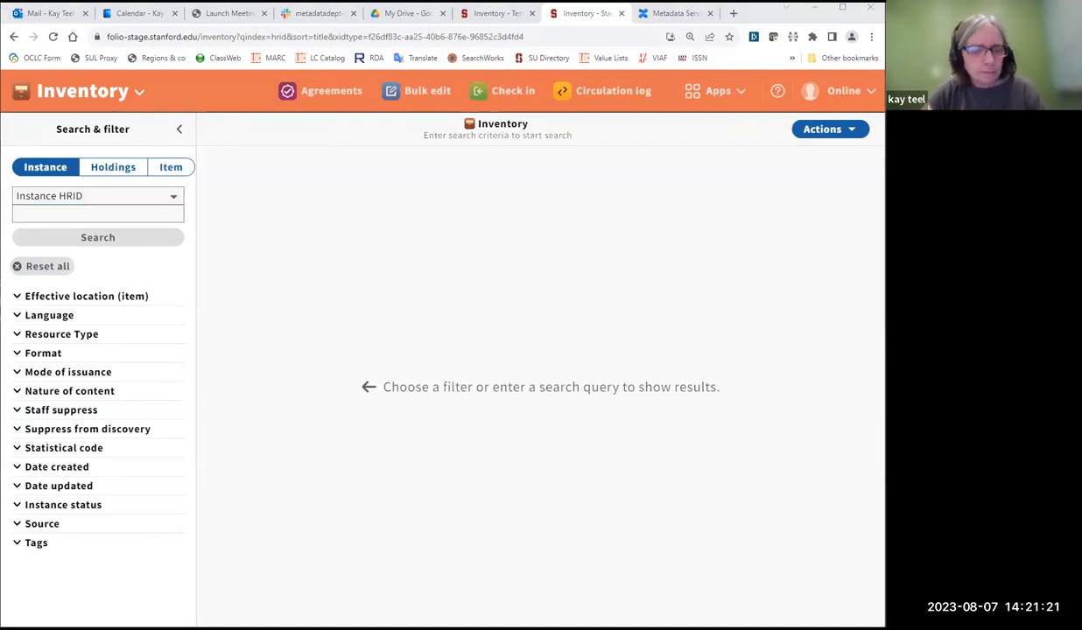
pyautogui.click(42, 211)
pyautogui.hotkey('ctrl', 'v')
pyautogui.click(105, 237)
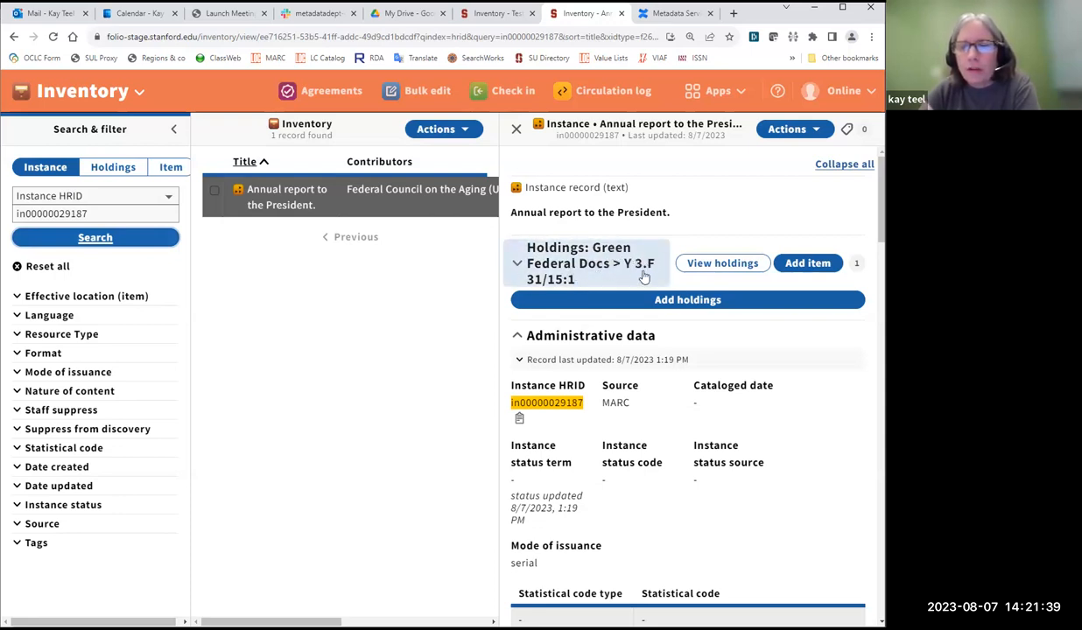
pyautogui.click(732, 267)
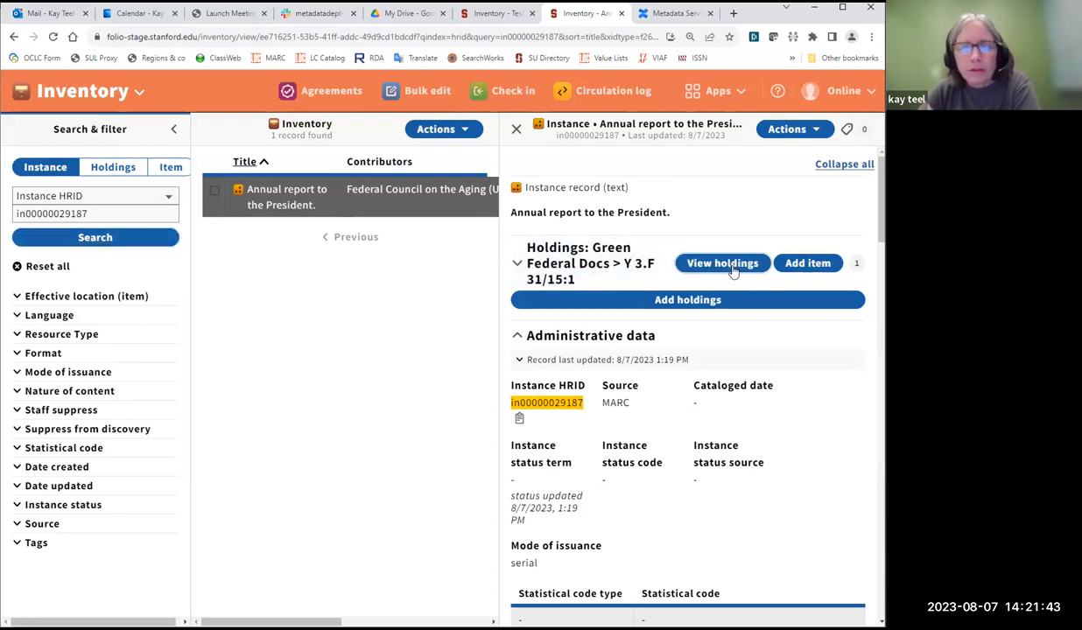
pyautogui.click(831, 132)
pyautogui.click(755, 161)
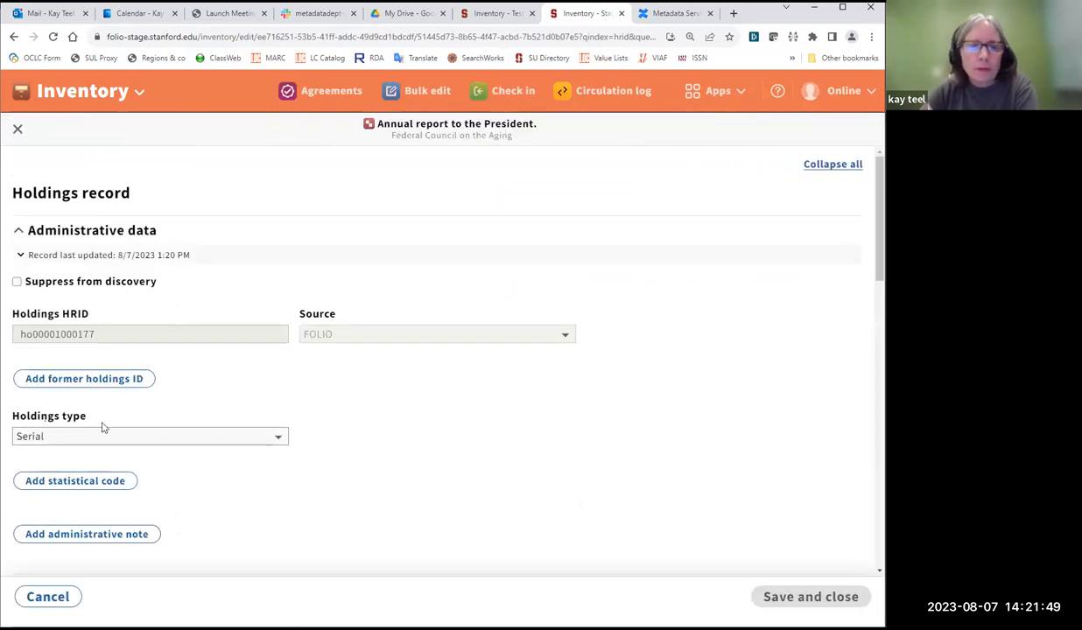
# Add the holdings statement "1979-1980,1982-1983,1985,1990,1994" to the serial holdings, save the record and return to the instance.
pyautogui.scroll(-6, 639, 341)
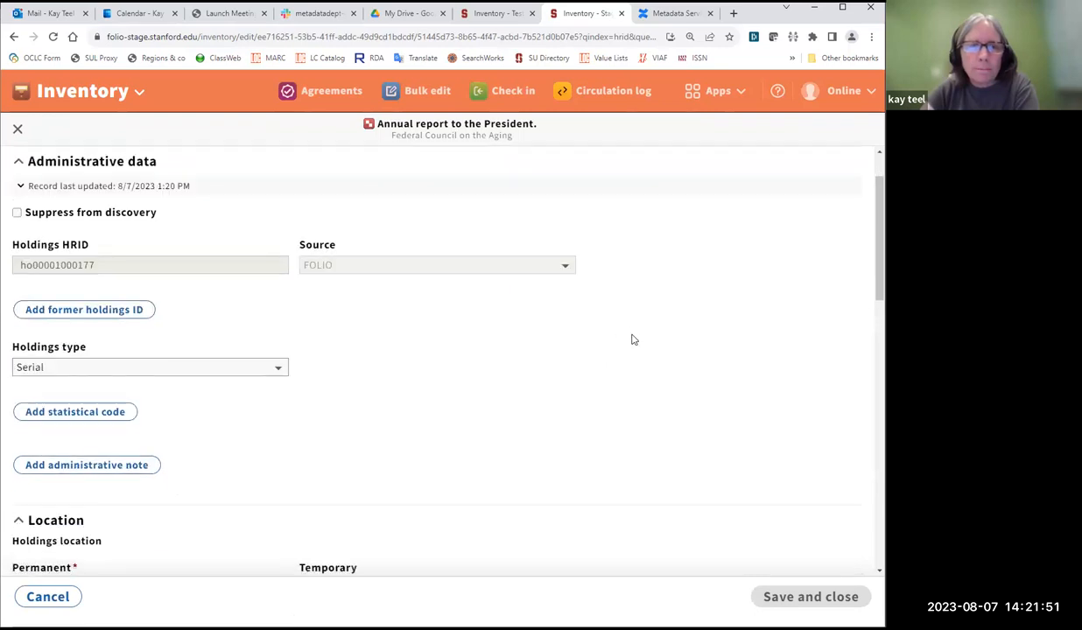
pyautogui.click(63, 377)
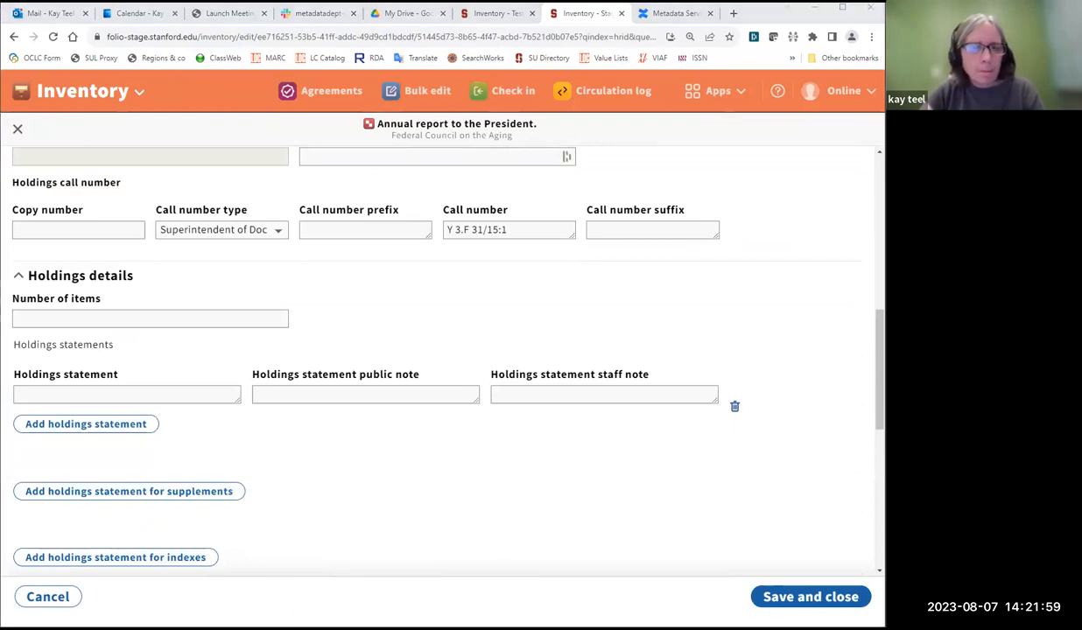
pyautogui.click(34, 394)
pyautogui.write('1970-1980,1982-1983,1985,1990-1994')
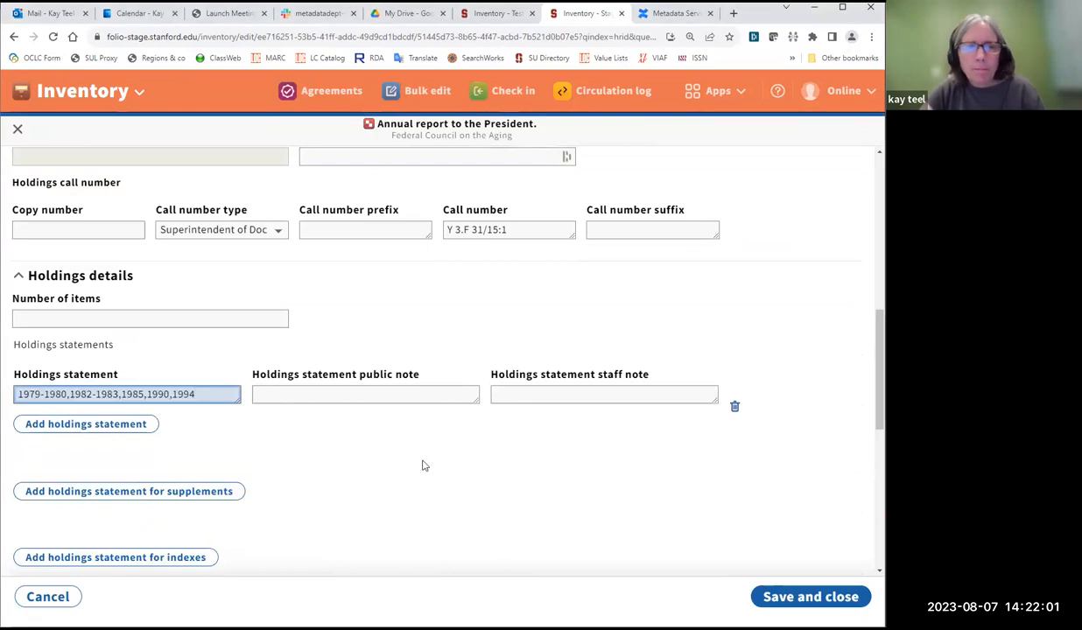
pyautogui.click(807, 599)
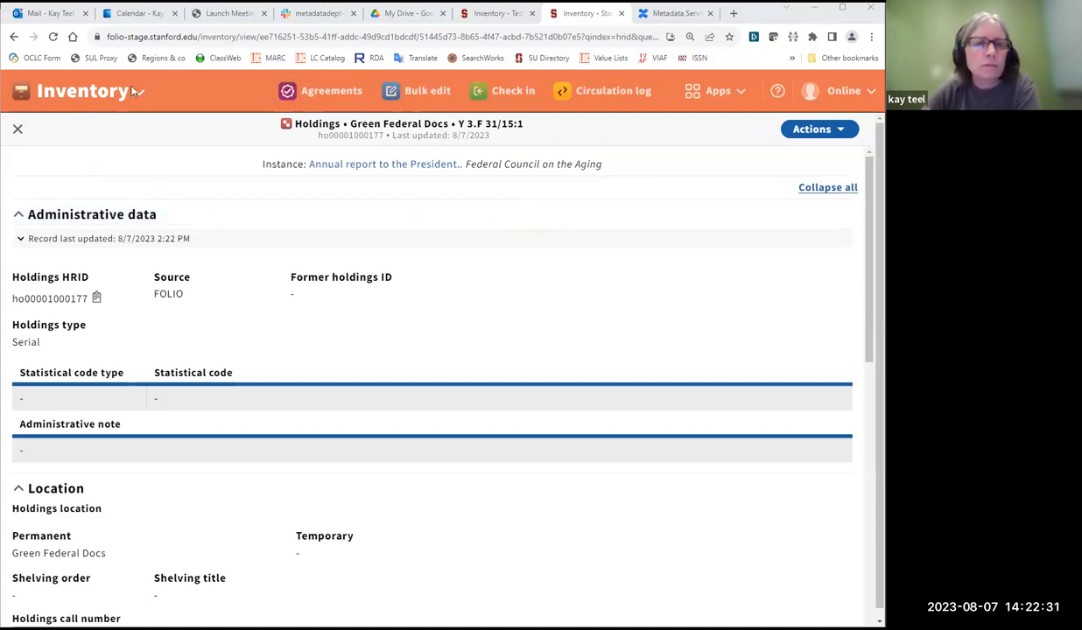
pyautogui.click(20, 132)
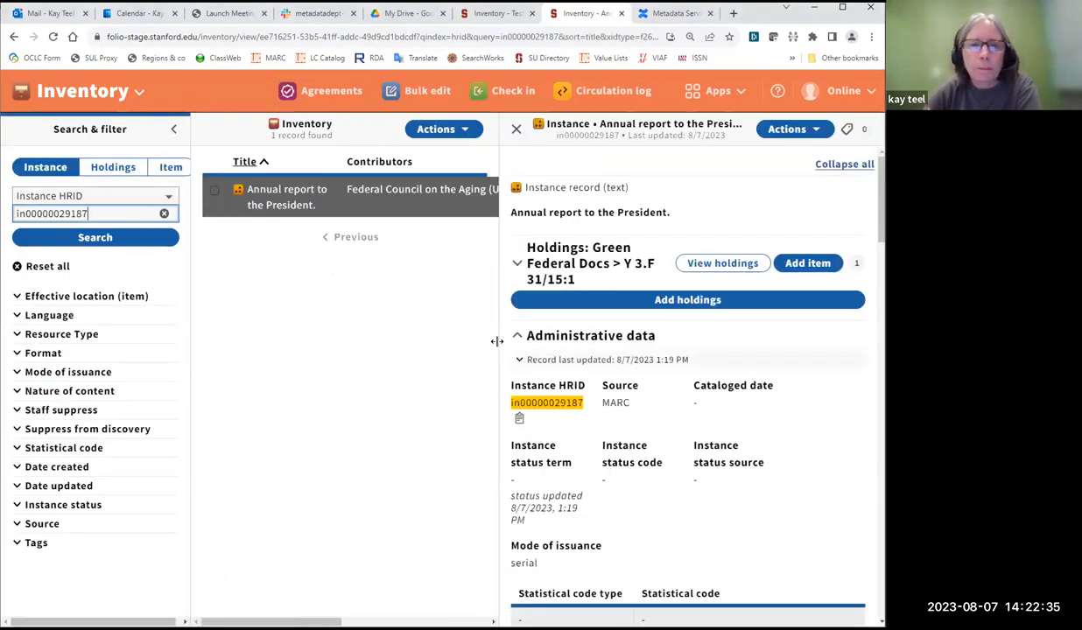
# Expand the Green Federal Docs holdings of Annual report to the President and view the attached item.
pyautogui.click(687, 63)
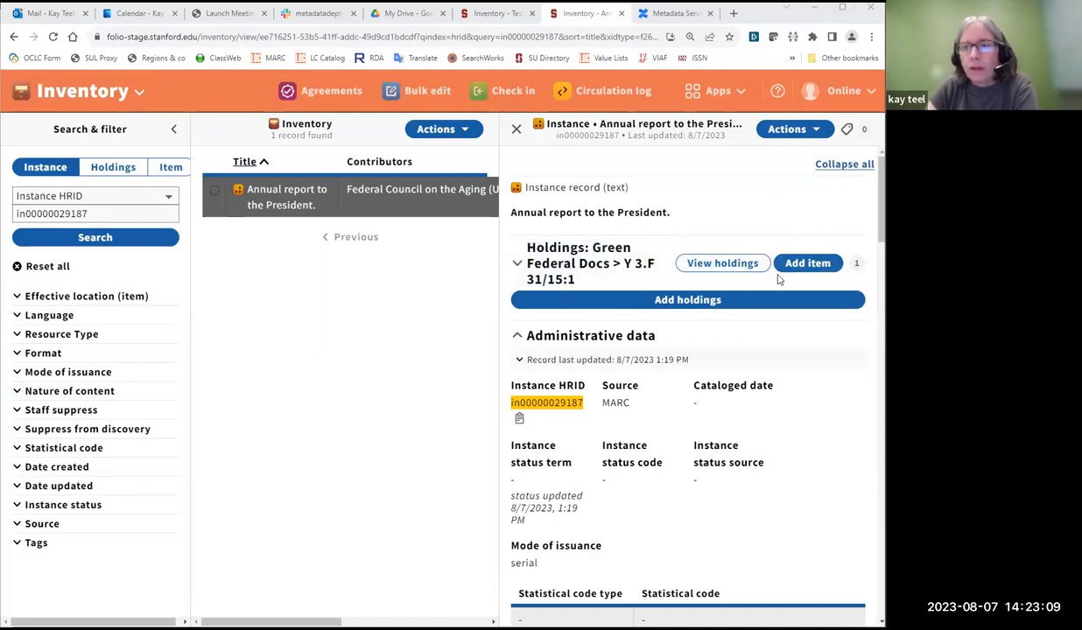
pyautogui.click(518, 268)
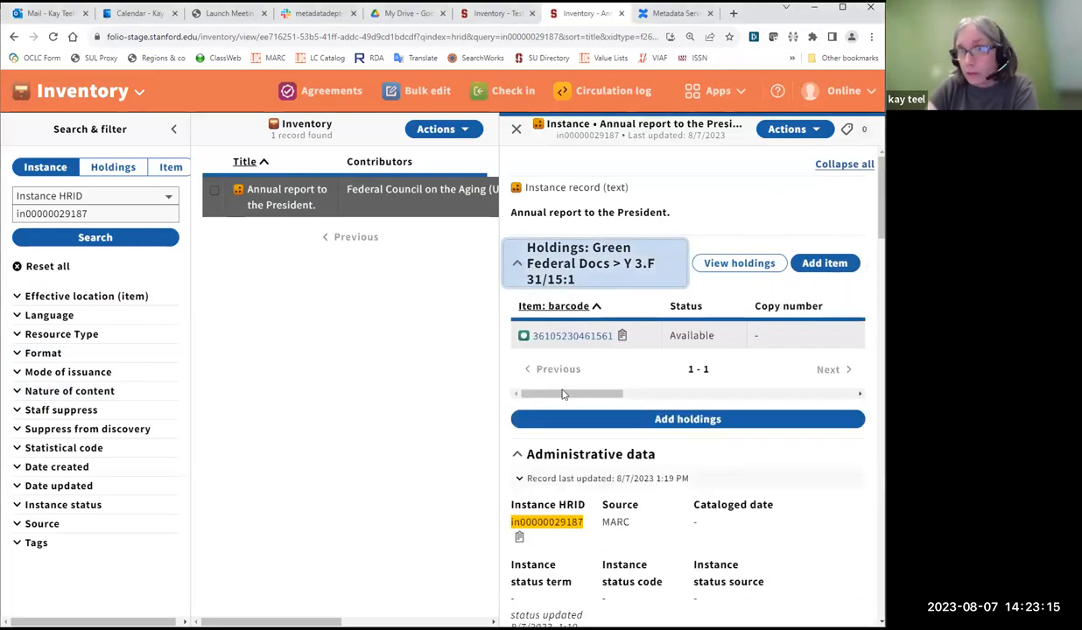
pyautogui.moveTo(573, 395); pyautogui.dragTo(548, 402)
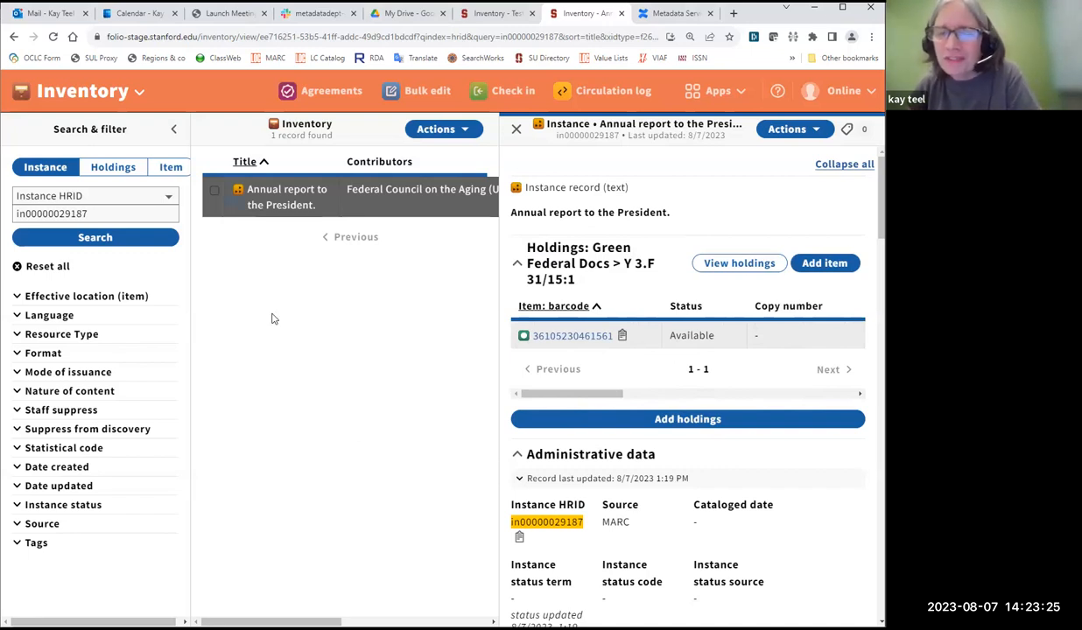
pyautogui.moveTo(555, 394); pyautogui.dragTo(534, 420)
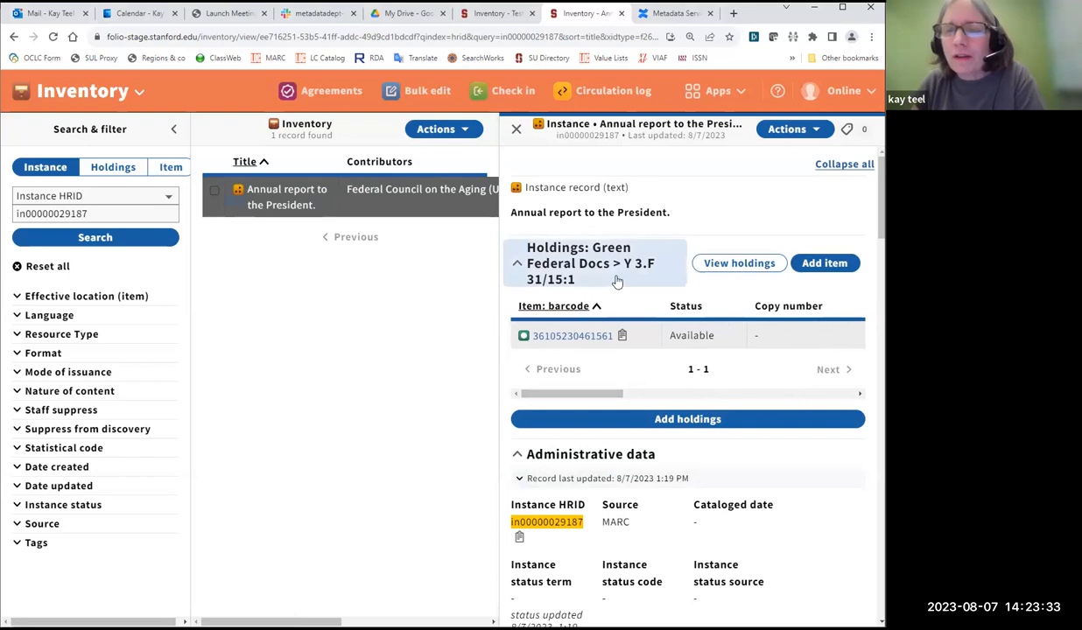
pyautogui.click(823, 264)
pyautogui.click(189, 308)
pyautogui.write('361052304604')
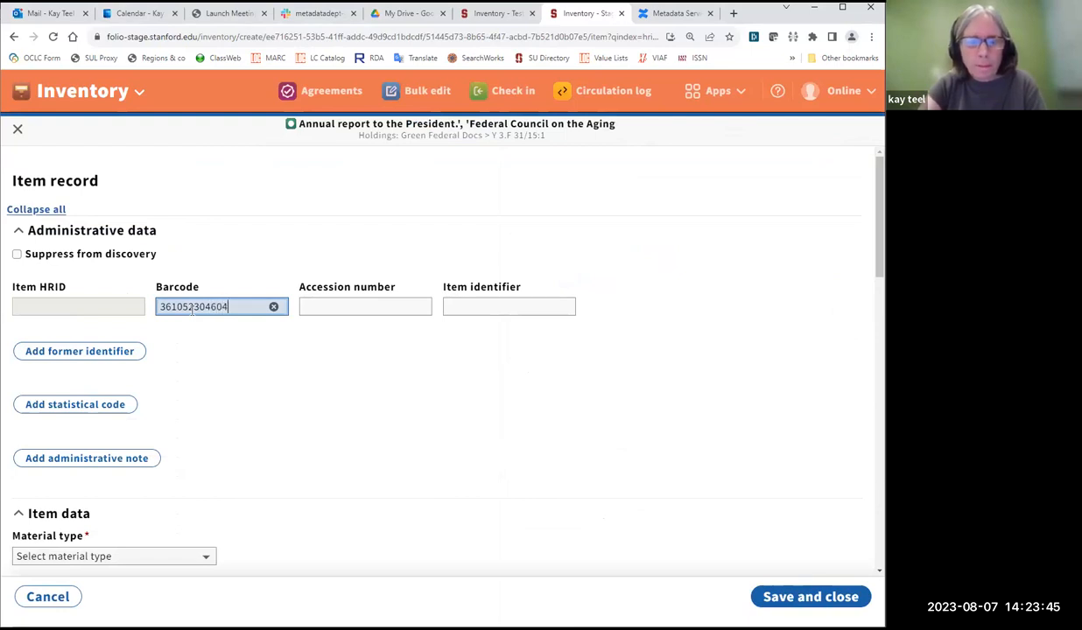
pyautogui.click(302, 311)
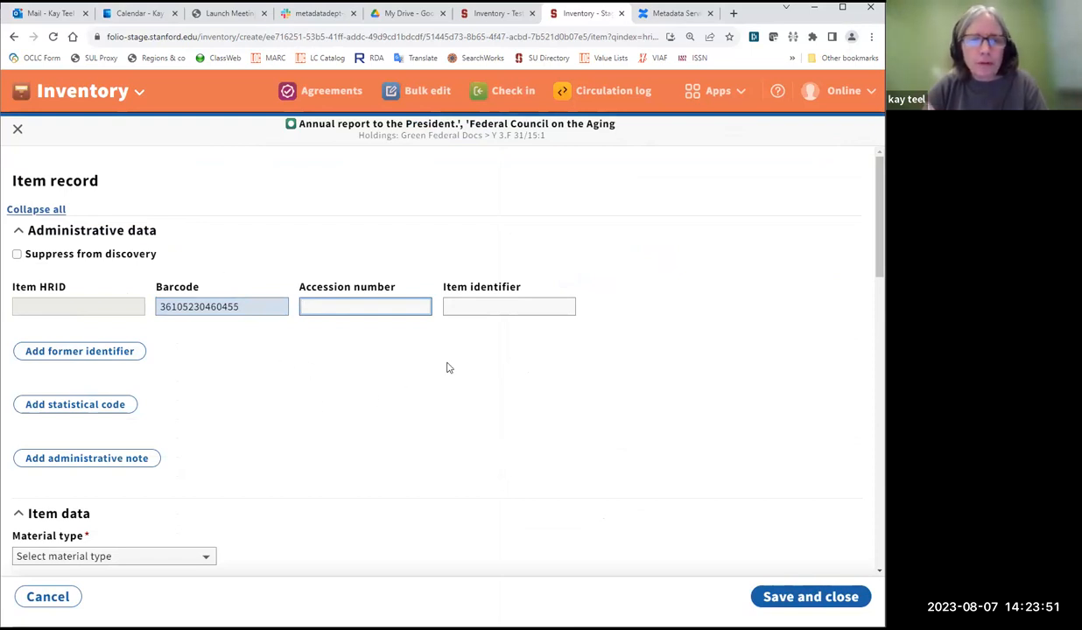
# Set the new item's material type to periodical and its enumeration to v.2.
pyautogui.scroll(-5, 447, 368)
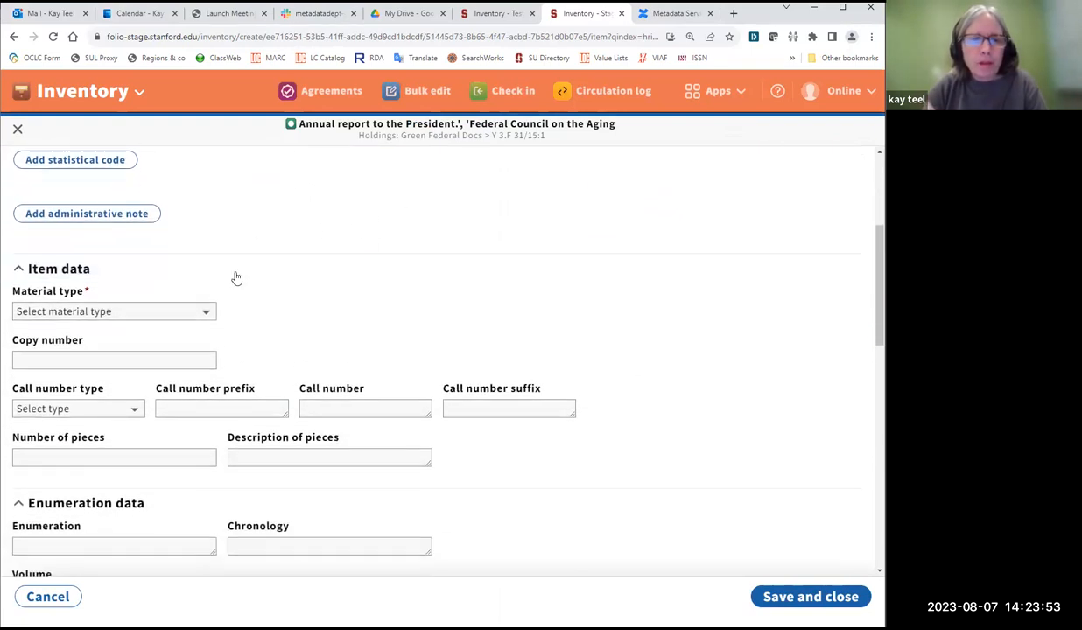
pyautogui.click(209, 311)
pyautogui.scroll(-3, 91, 480)
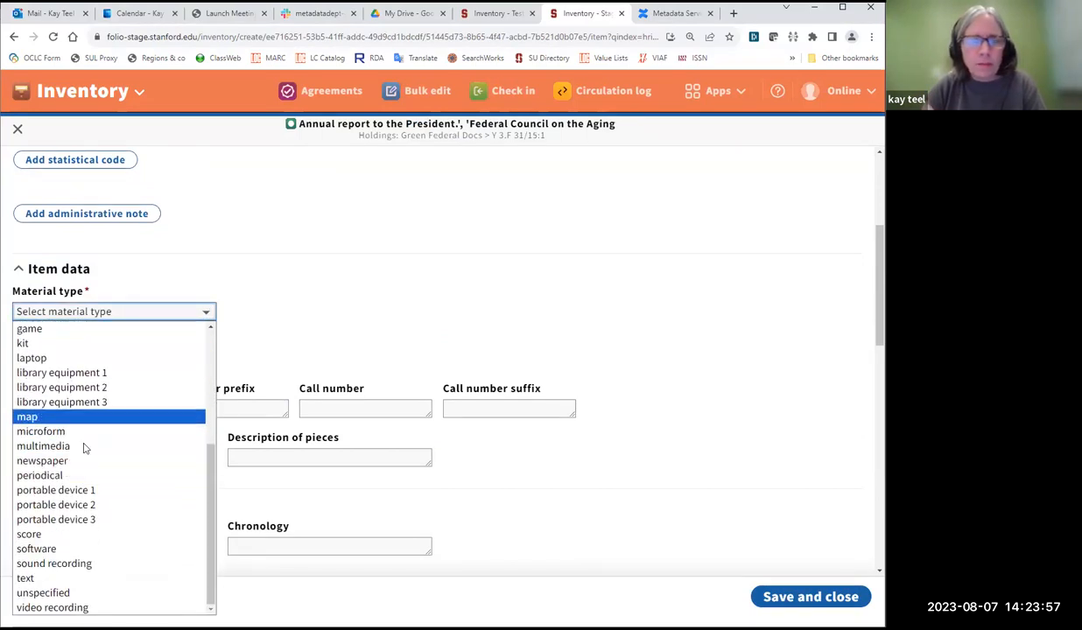
pyautogui.click(85, 475)
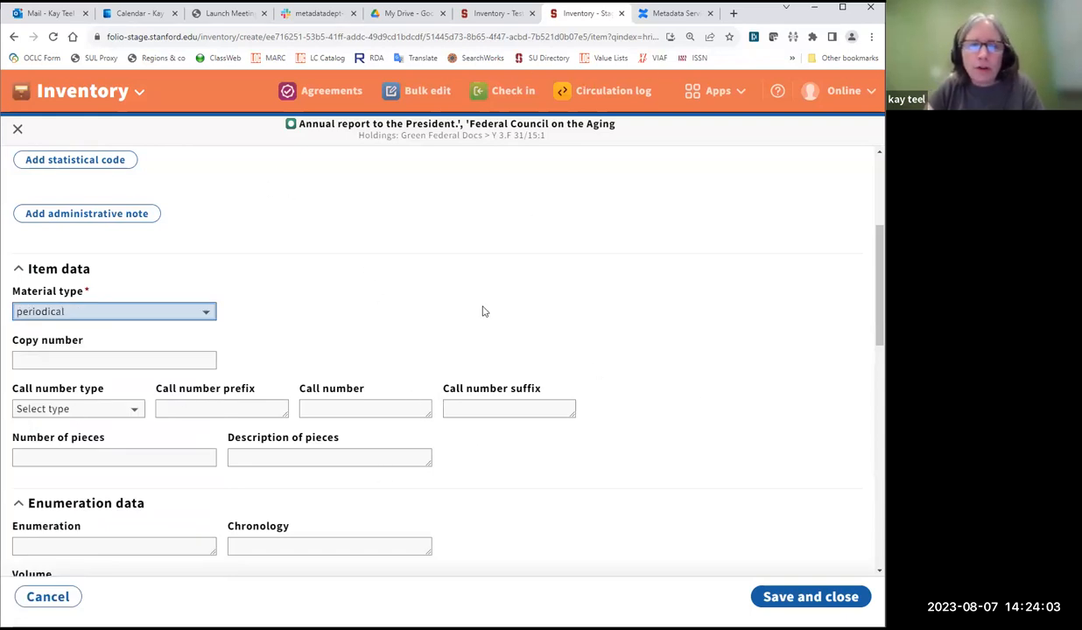
pyautogui.scroll(-2, 622, 345)
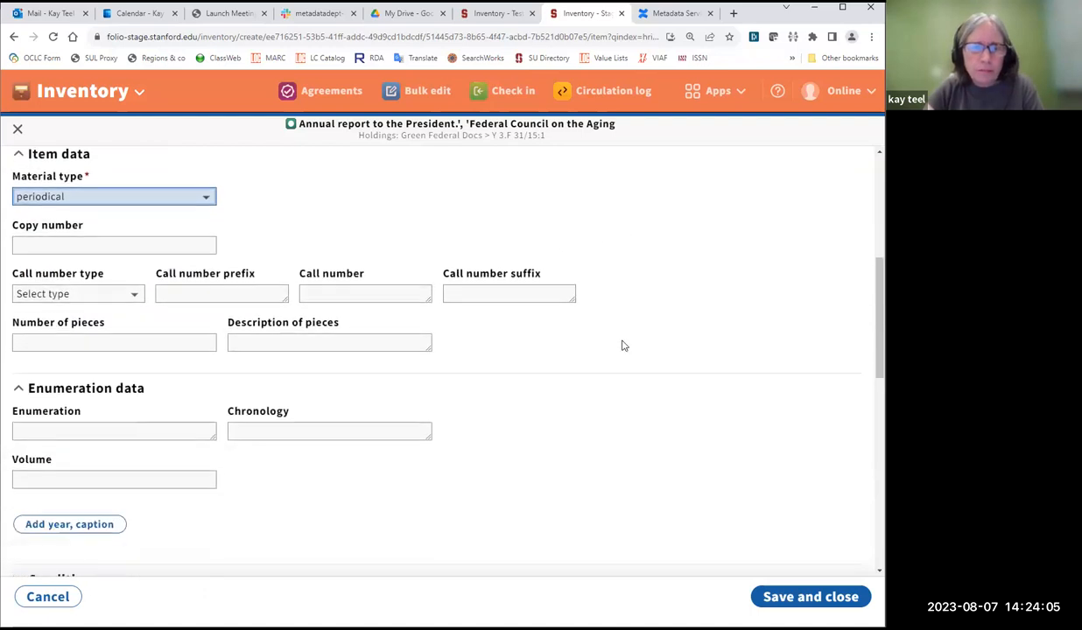
pyautogui.scroll(-1, 622, 346)
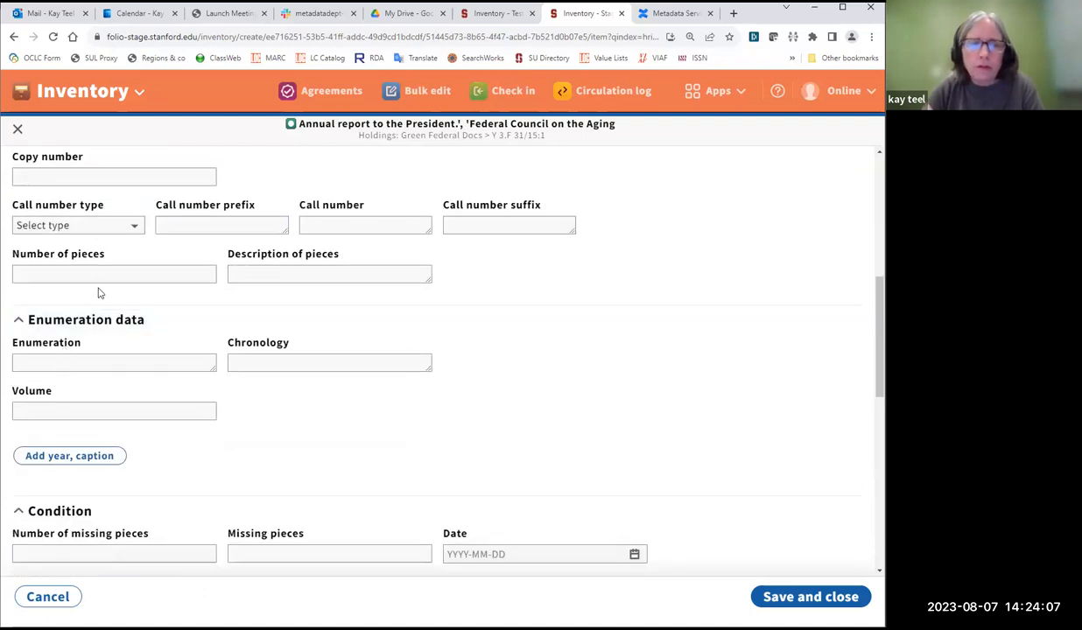
pyautogui.click(49, 368)
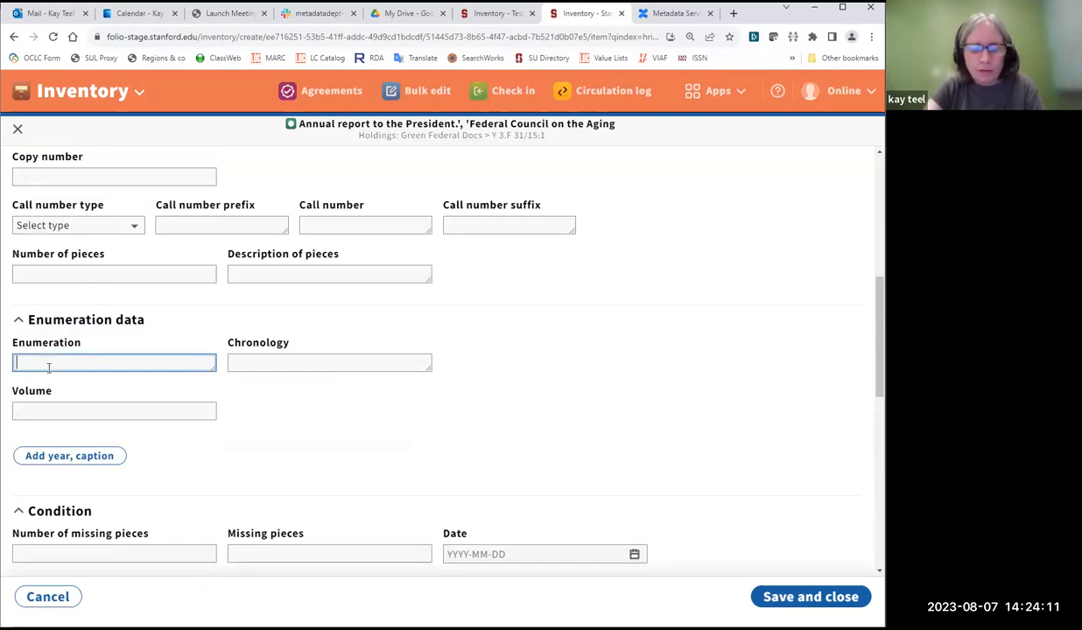
pyautogui.write('v.2')
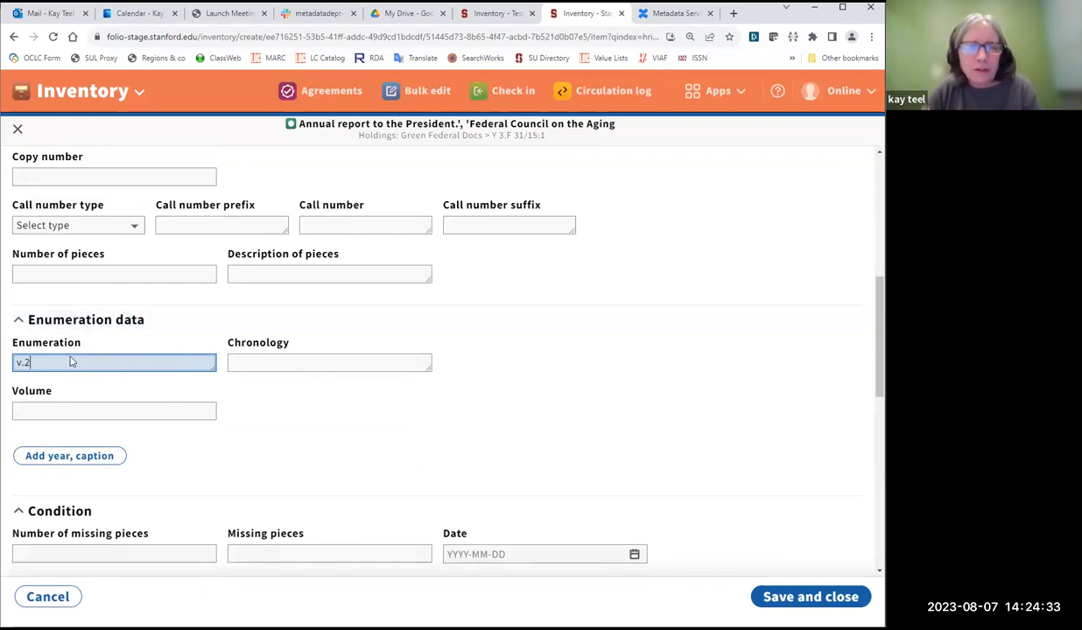
# Set the item's permanent loan type to Can circulate and save the item record.
pyautogui.scroll(-3, 598, 245)
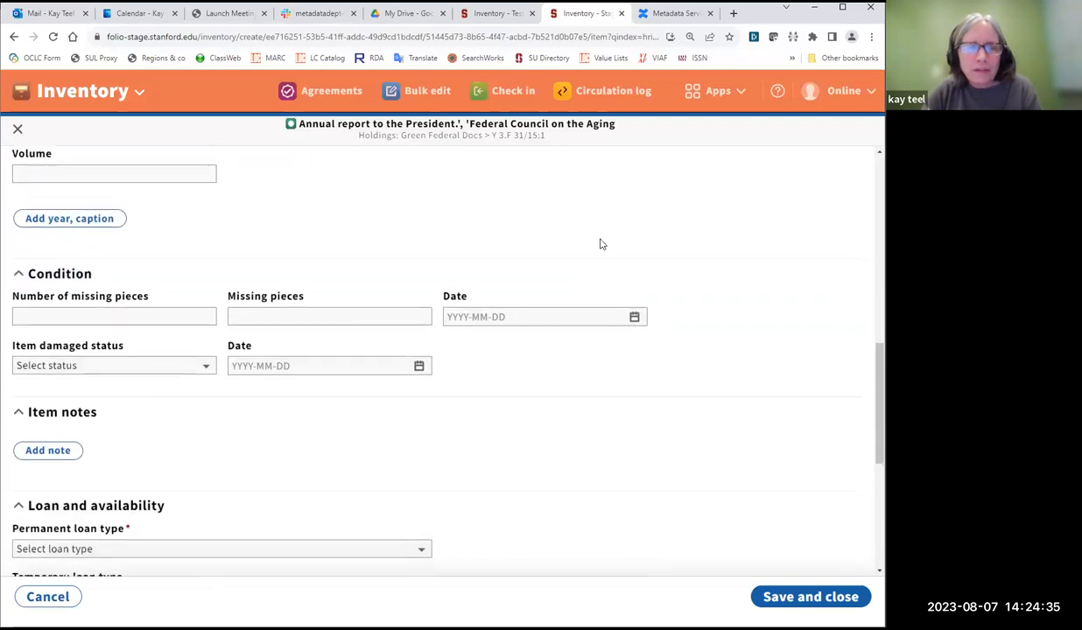
pyautogui.scroll(-1, 585, 365)
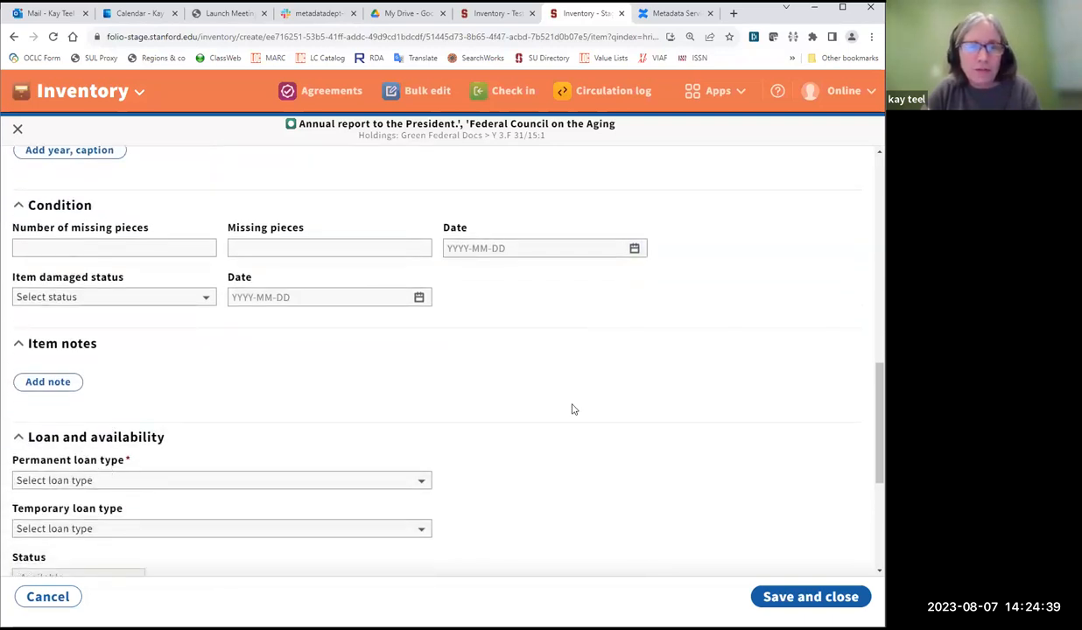
pyautogui.scroll(-2, 562, 351)
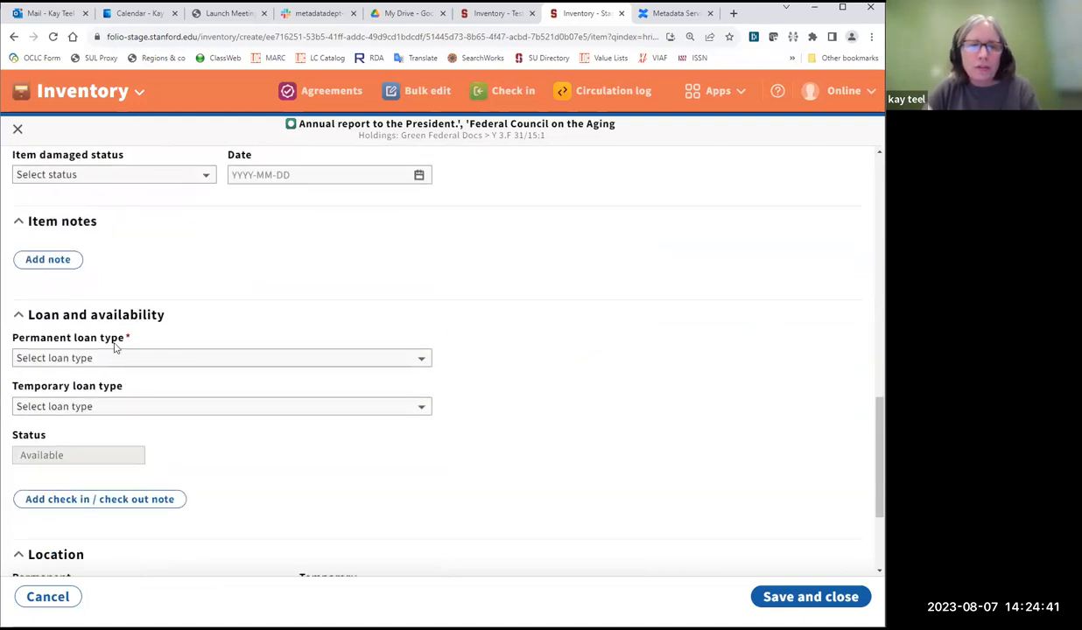
pyautogui.click(70, 358)
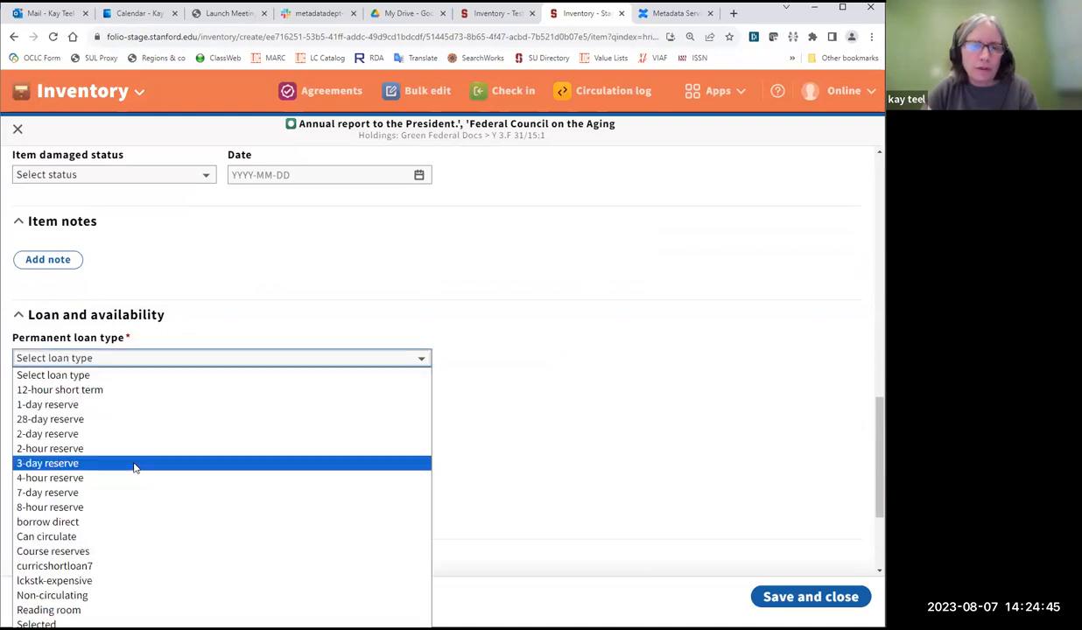
pyautogui.click(111, 537)
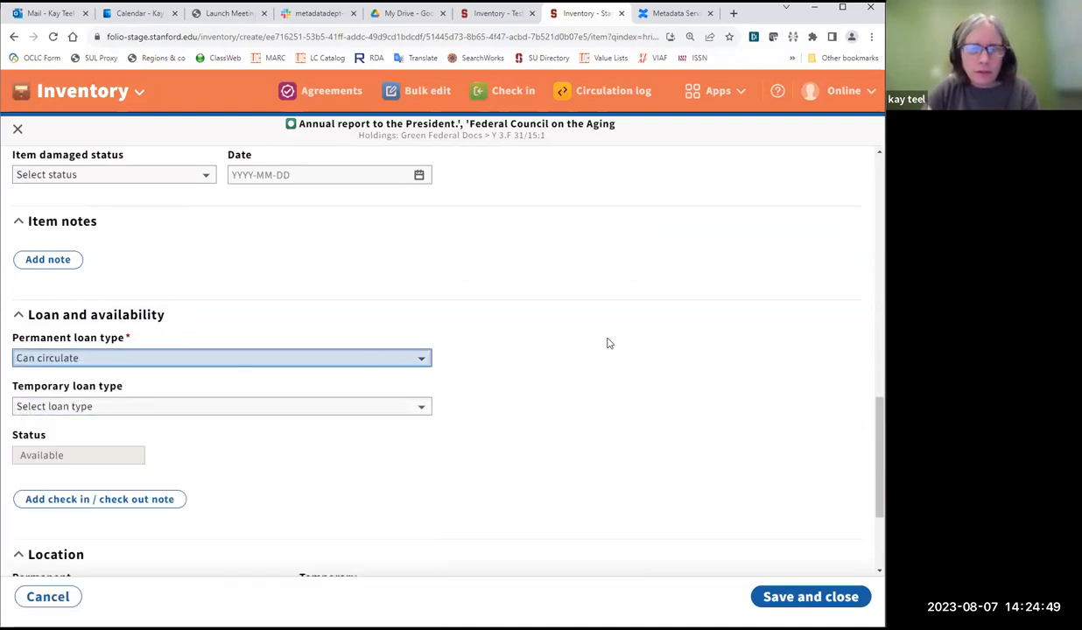
pyautogui.scroll(-3, 587, 331)
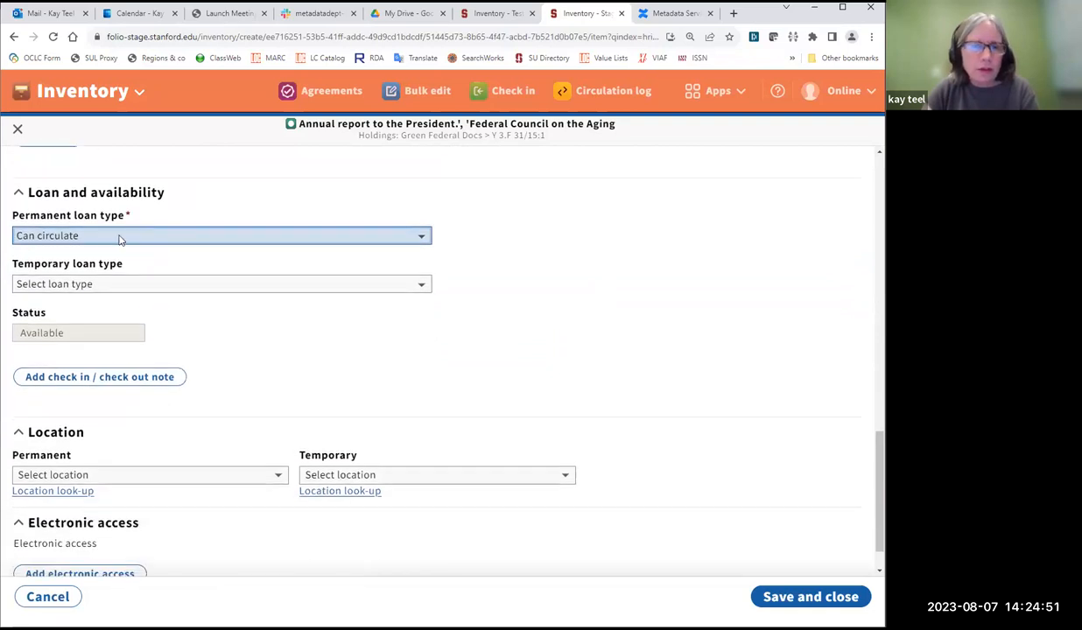
pyautogui.click(120, 237)
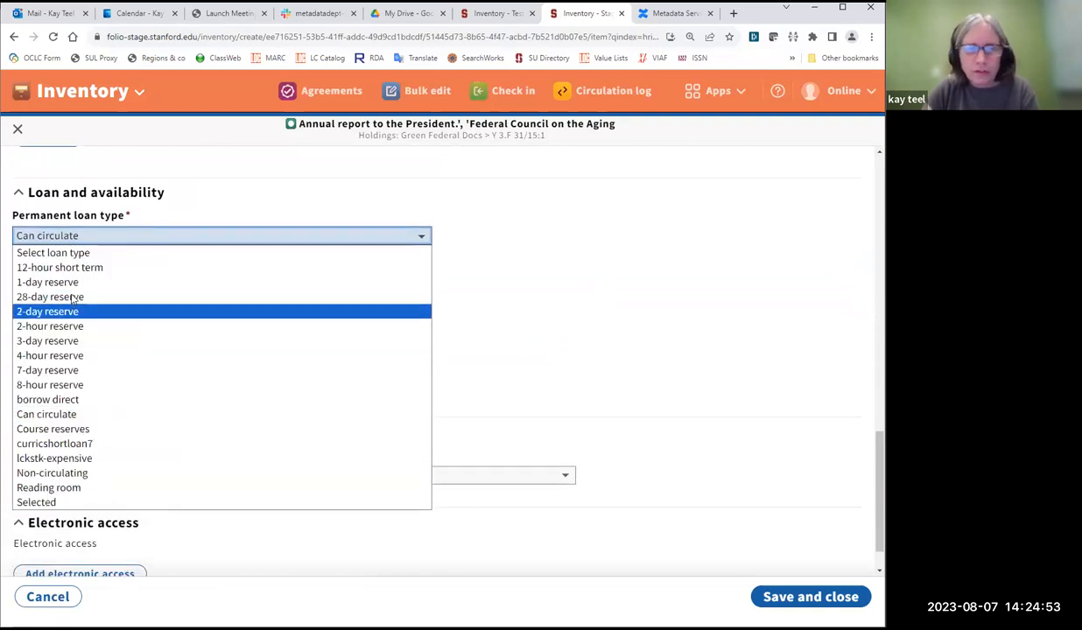
pyautogui.click(619, 344)
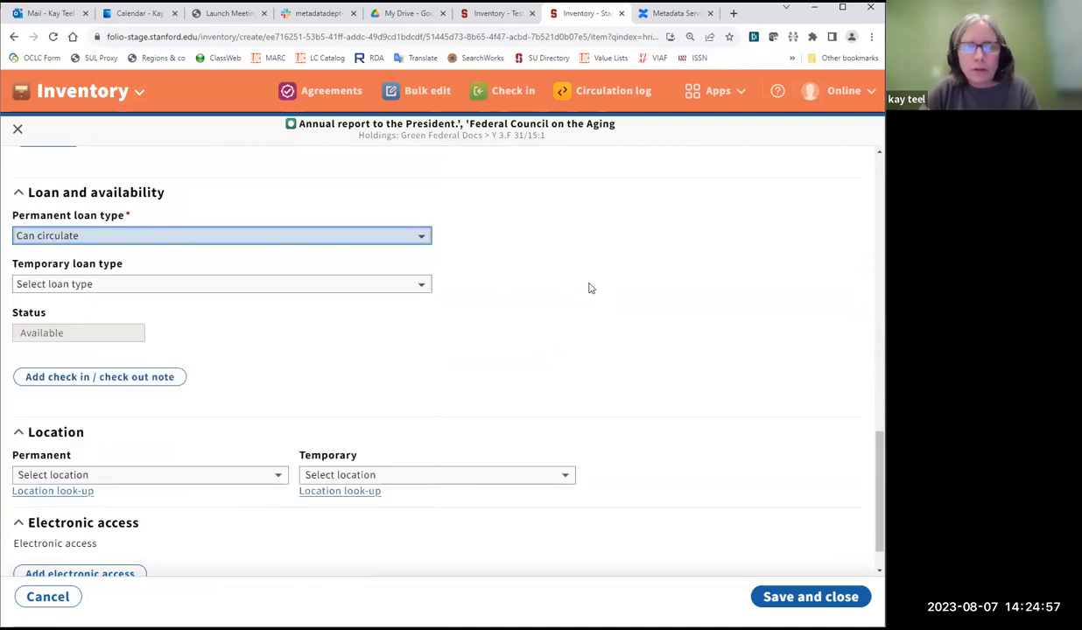
pyautogui.scroll(10, 586, 293)
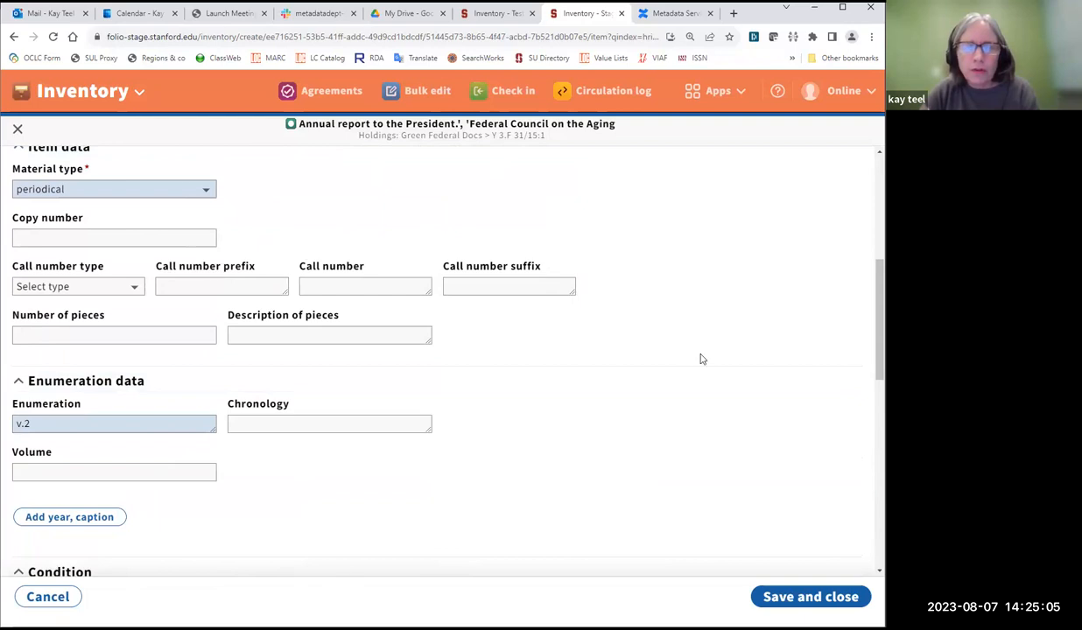
pyautogui.click(763, 597)
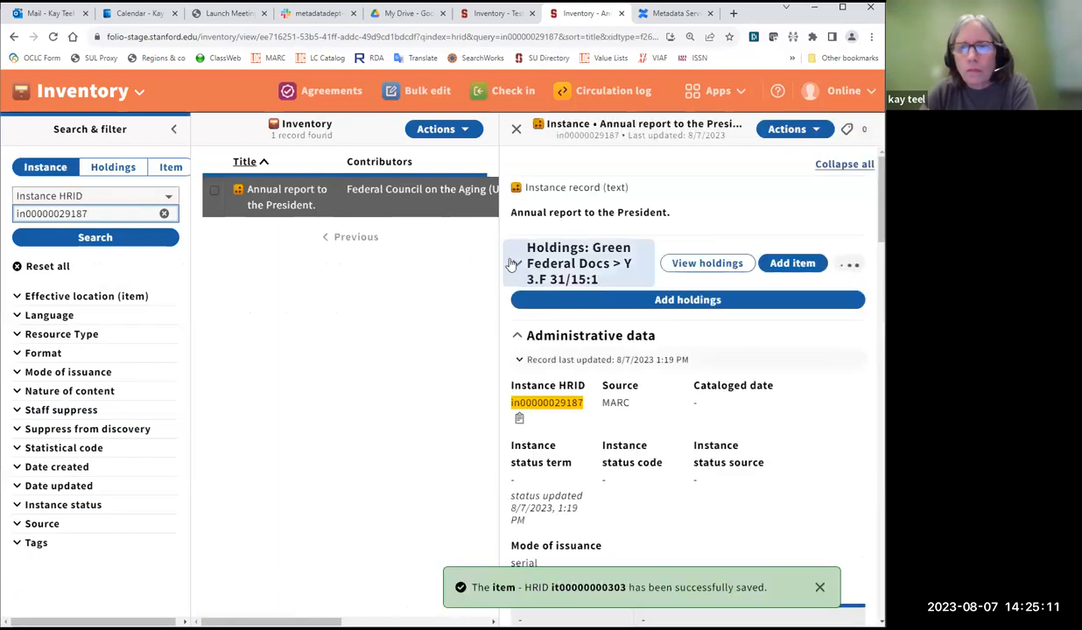
pyautogui.click(543, 278)
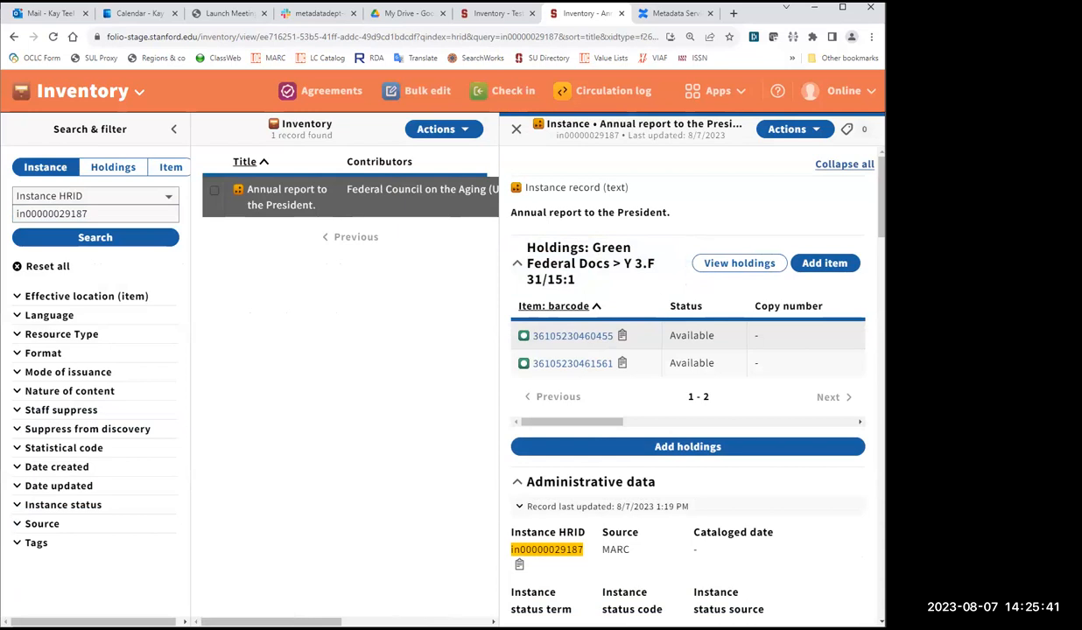
pyautogui.click(580, 338)
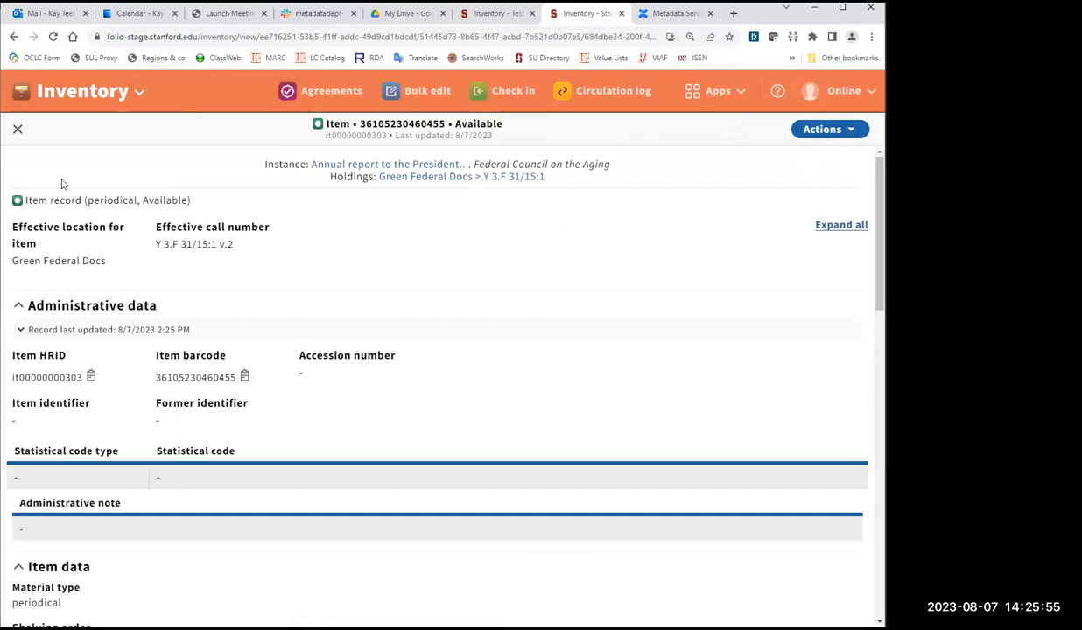
pyautogui.click(16, 130)
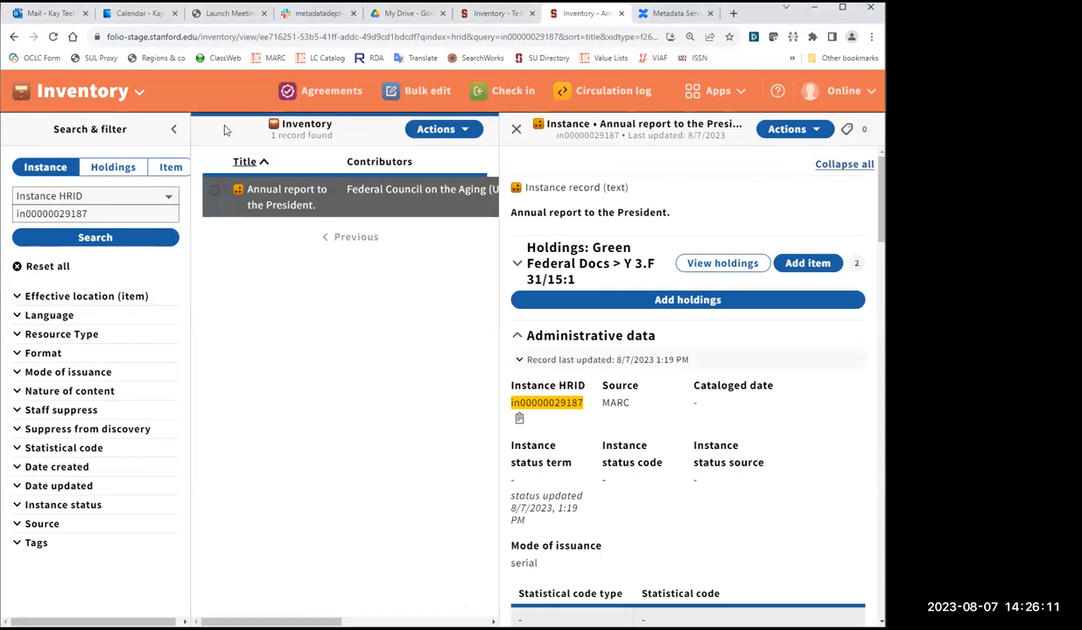
pyautogui.click(169, 214)
pyautogui.hotkey('ctrl', 'v')
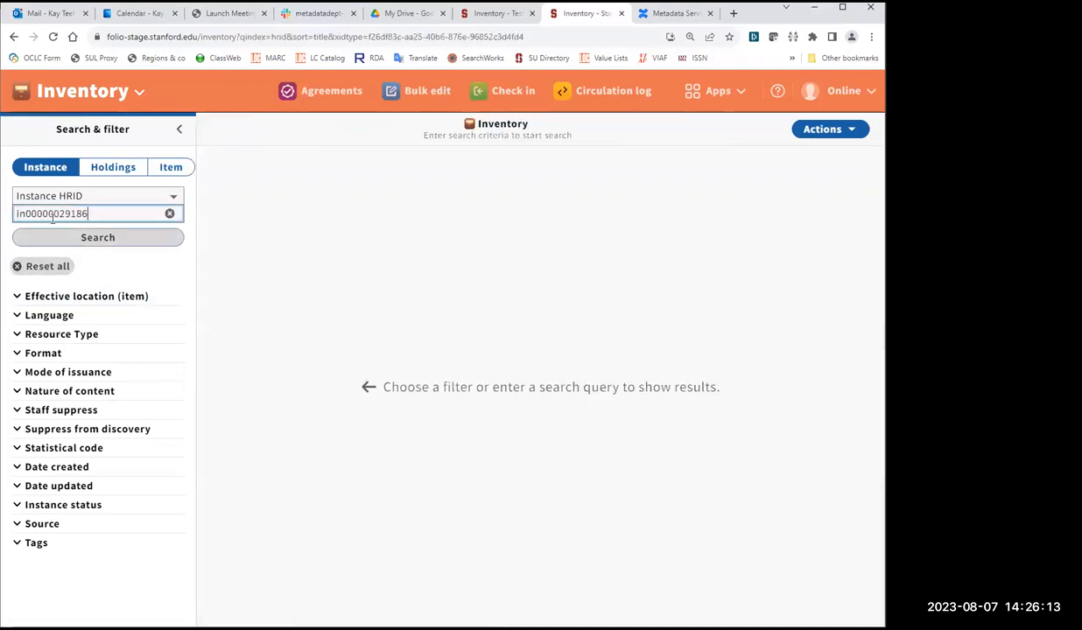
pyautogui.click(107, 238)
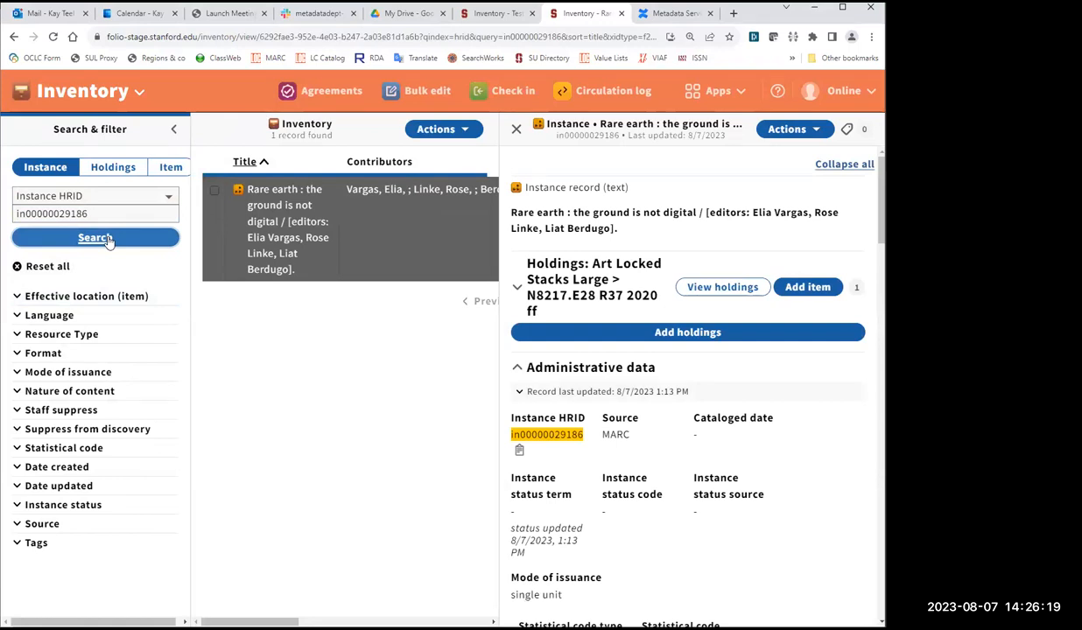
pyautogui.click(497, 282)
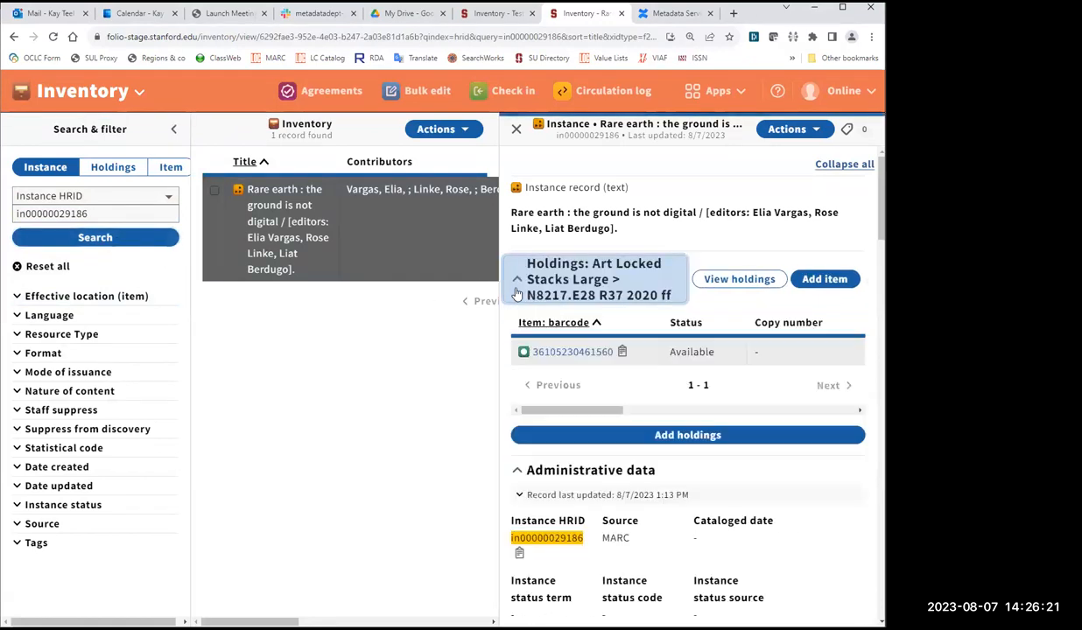
pyautogui.click(587, 355)
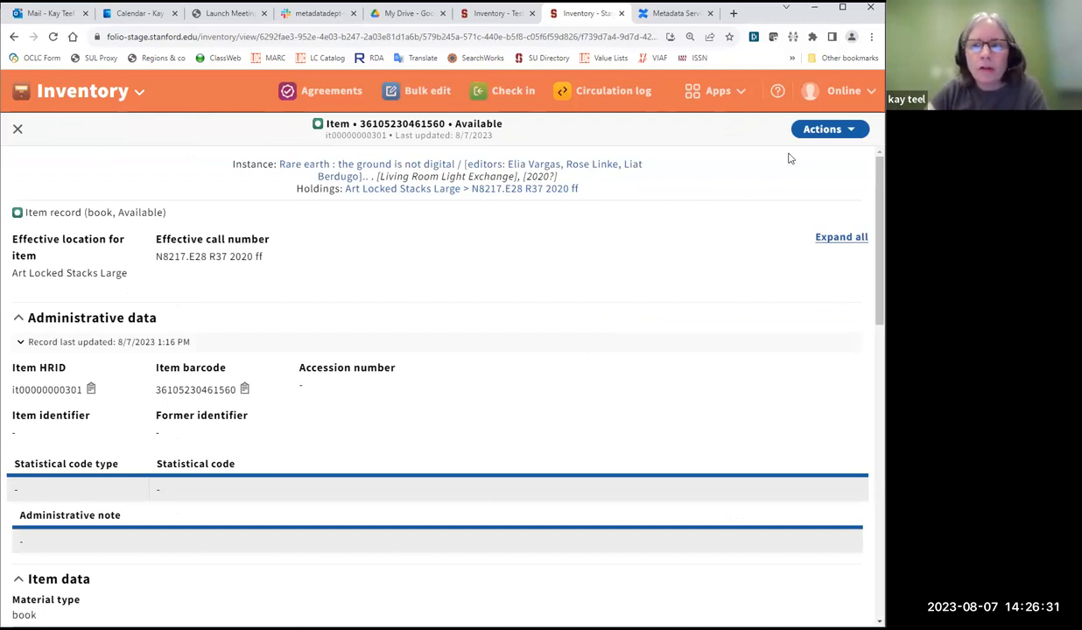
pyautogui.click(822, 132)
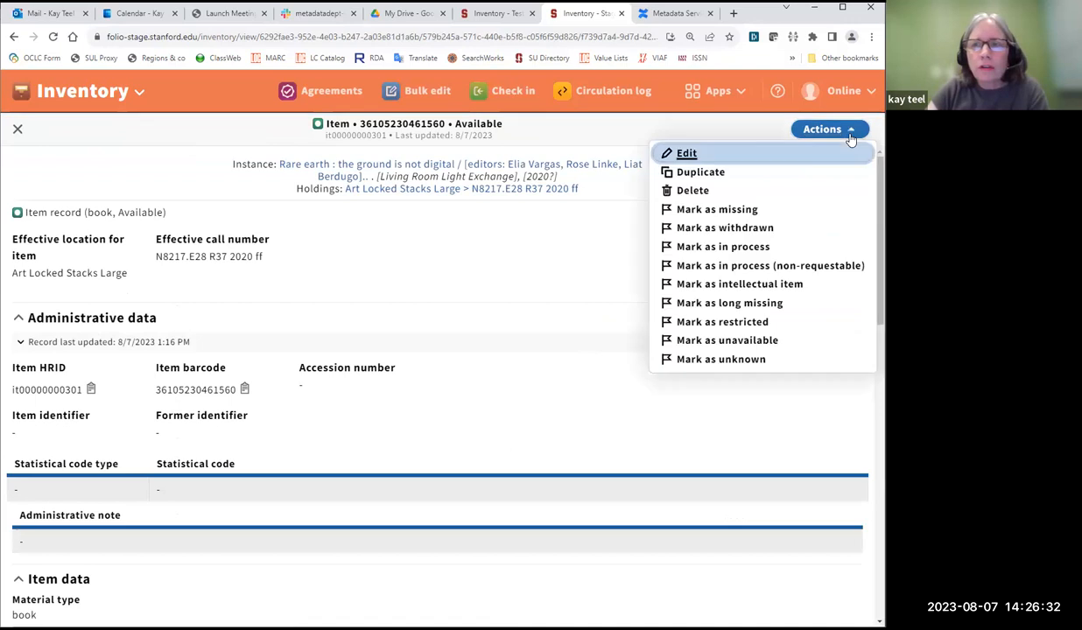
pyautogui.click(738, 175)
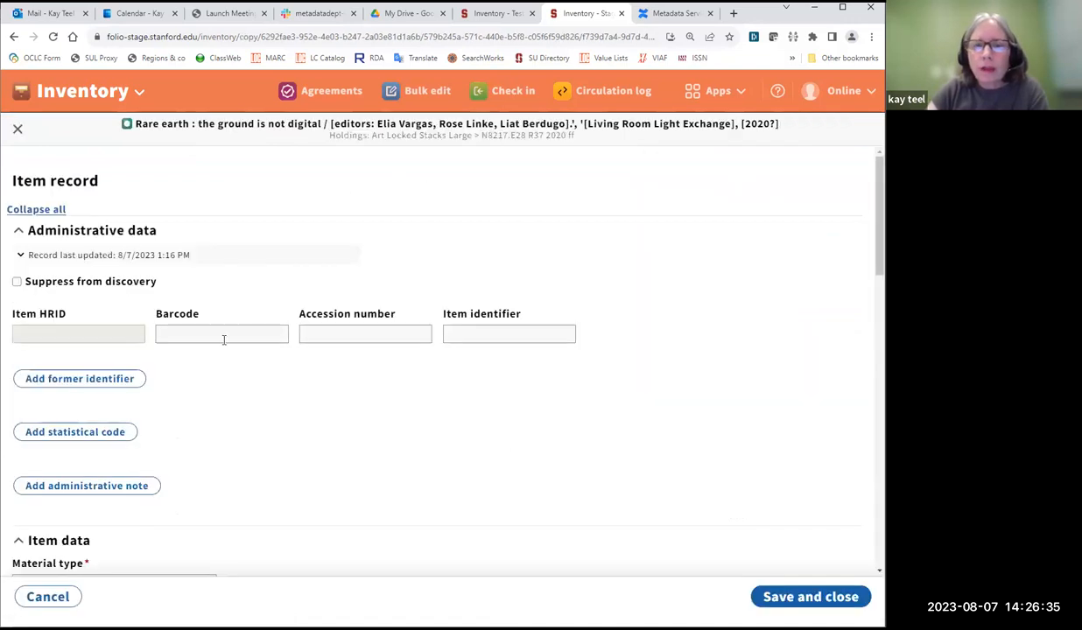
pyautogui.click(177, 343)
pyautogui.write('36105')
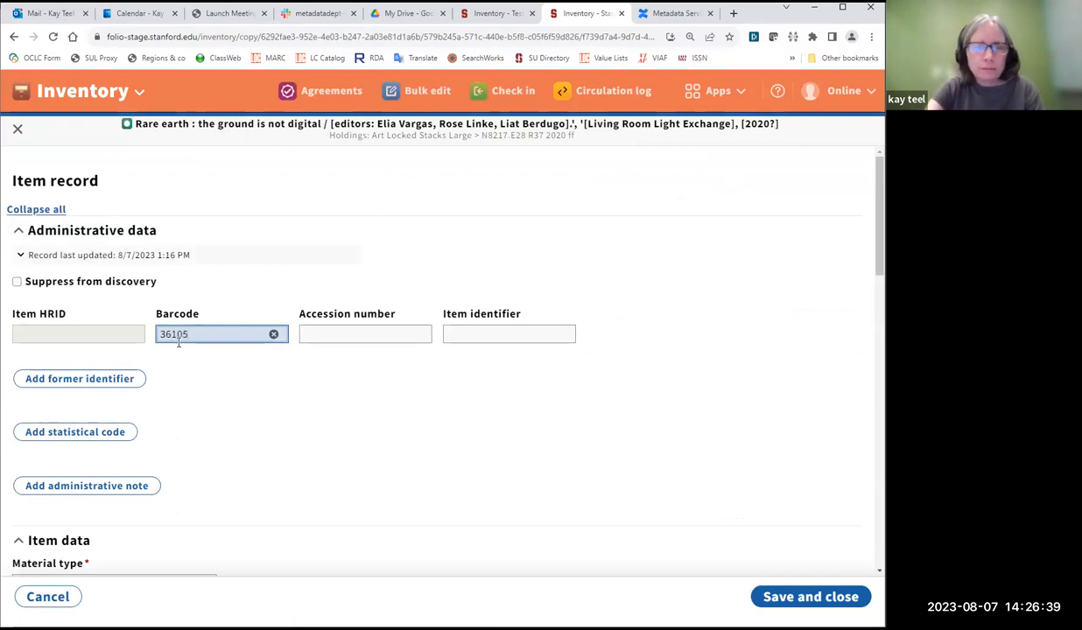
pyautogui.write('2304')
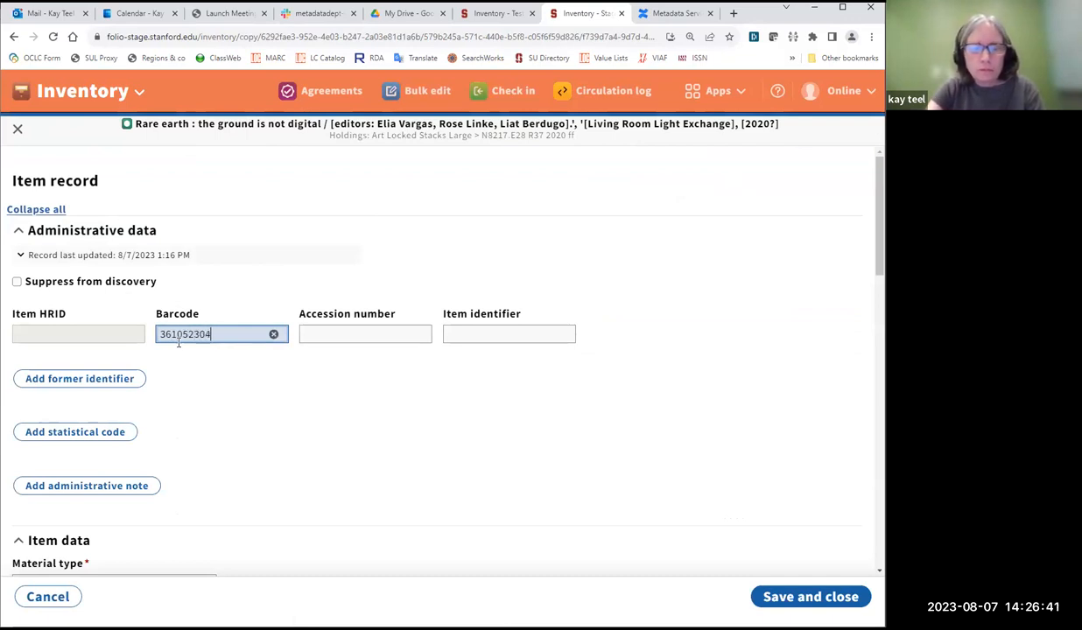
pyautogui.write('55666')
pyautogui.click(345, 334)
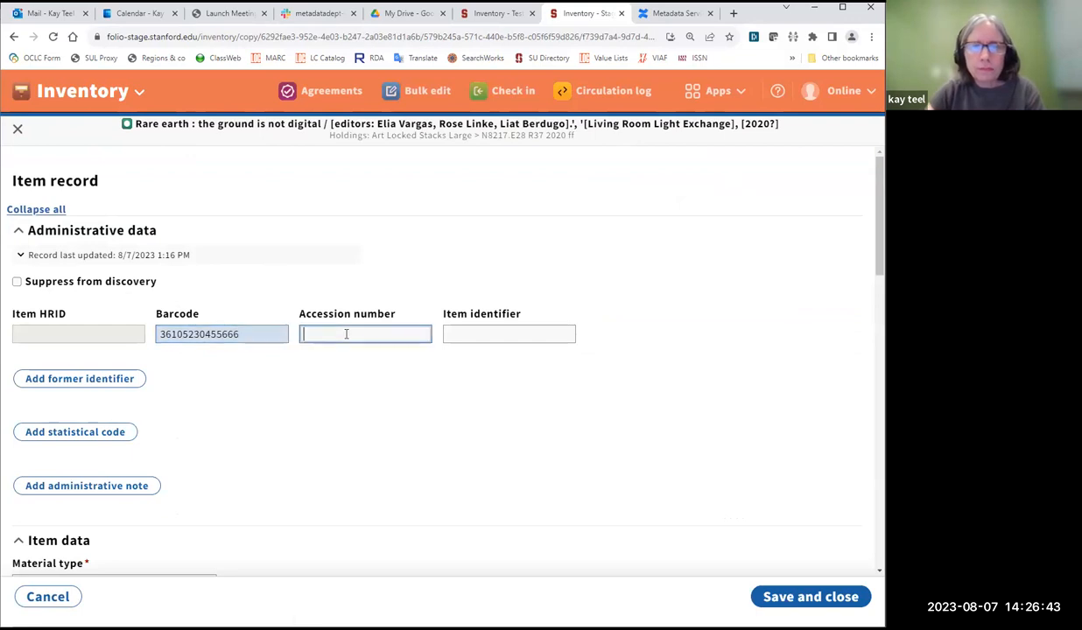
# Review the material type, enumeration, condition, loan type and location fields carried over into the duplicated item.
pyautogui.scroll(-3, 259, 398)
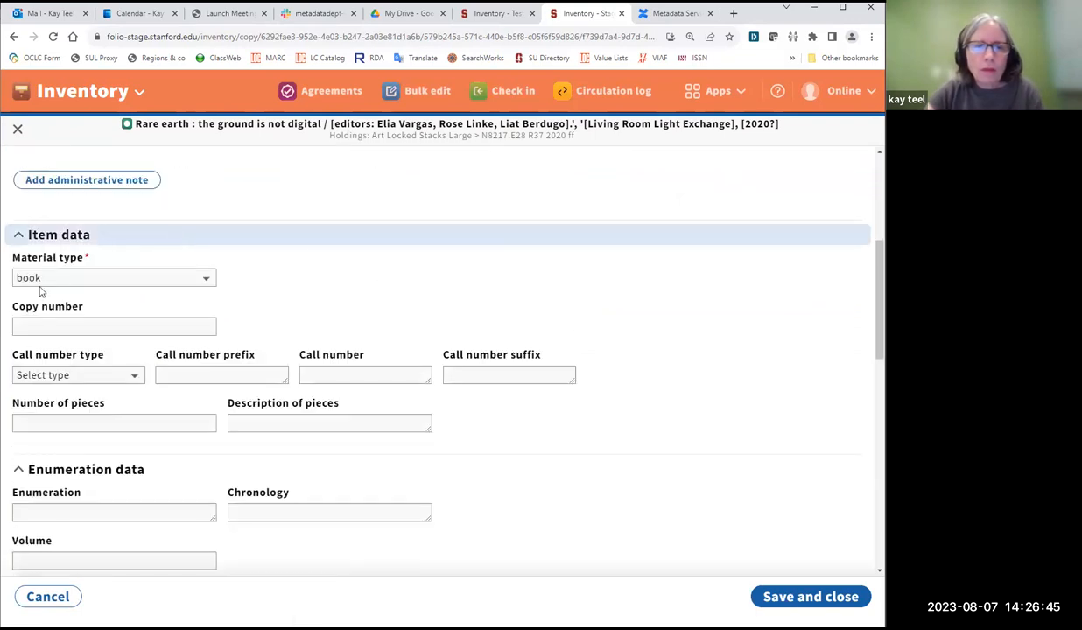
pyautogui.scroll(-5, 706, 344)
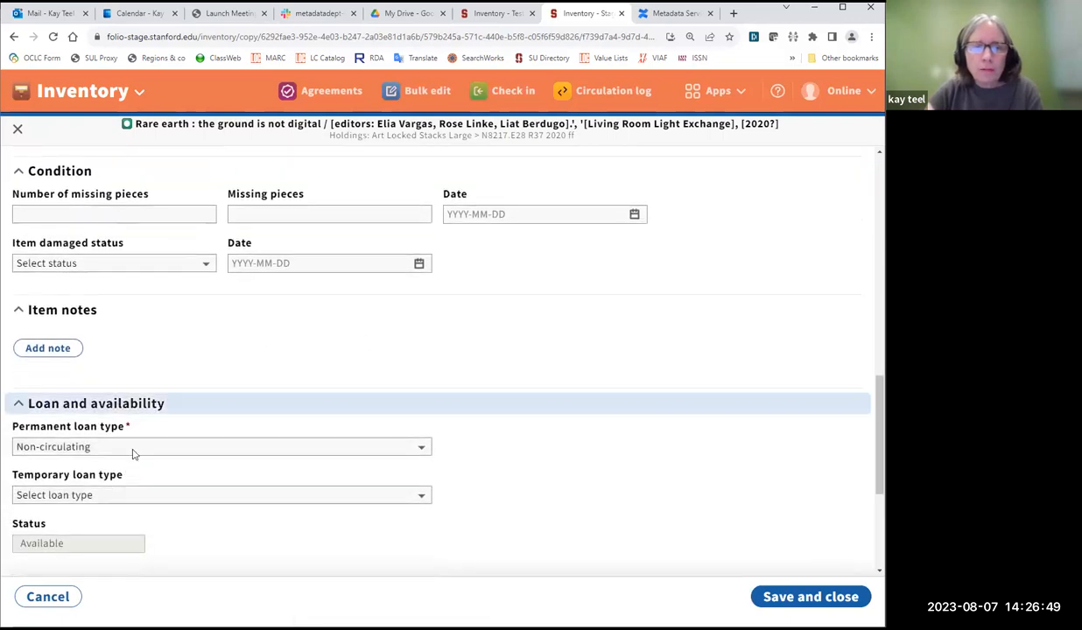
pyautogui.scroll(-3, 604, 390)
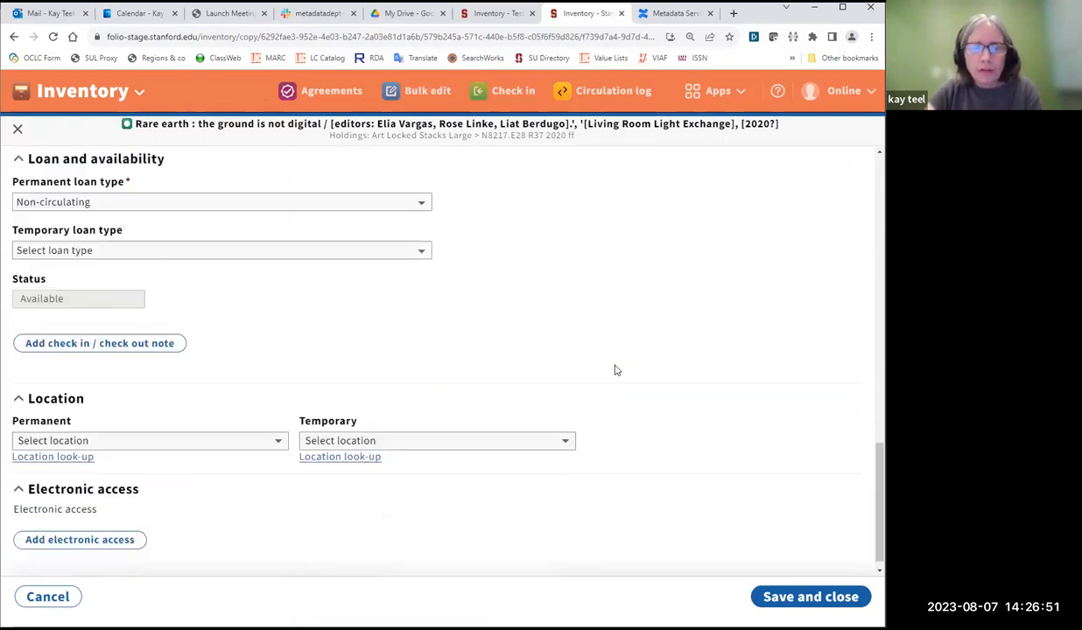
pyautogui.scroll(4, 648, 315)
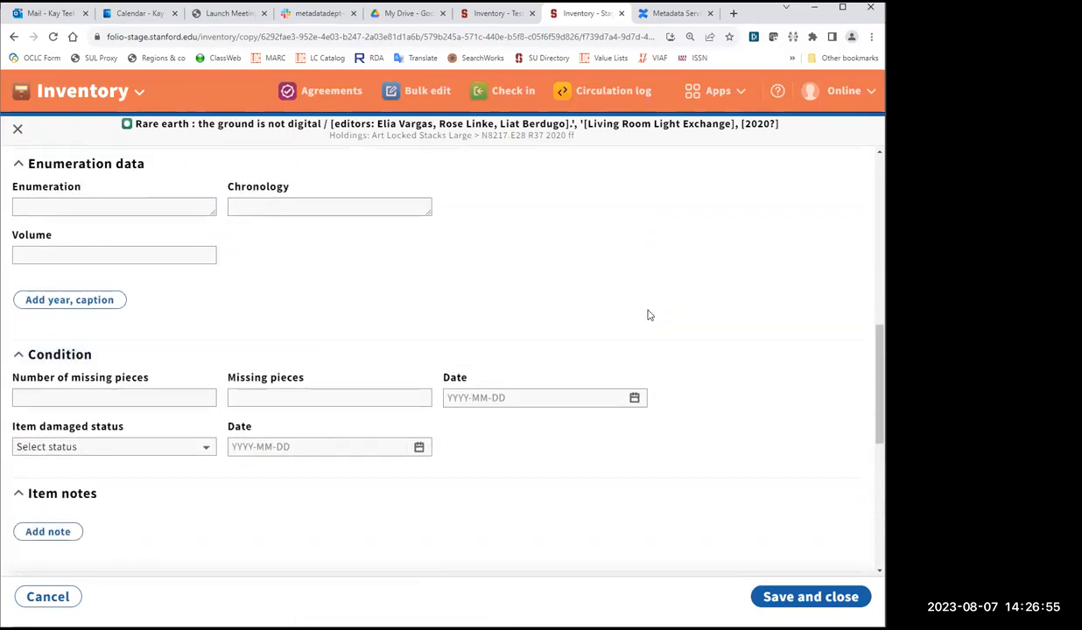
pyautogui.scroll(3, 649, 316)
pyautogui.scroll(-2, 649, 316)
pyautogui.scroll(3, 649, 315)
pyautogui.scroll(4, 649, 315)
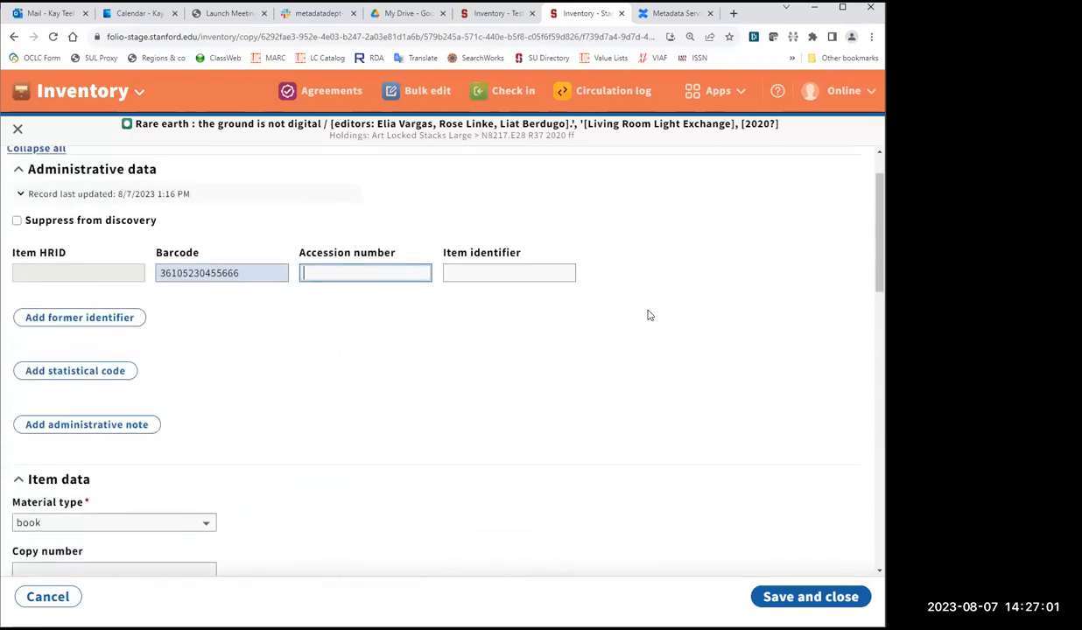
pyautogui.scroll(-5, 649, 315)
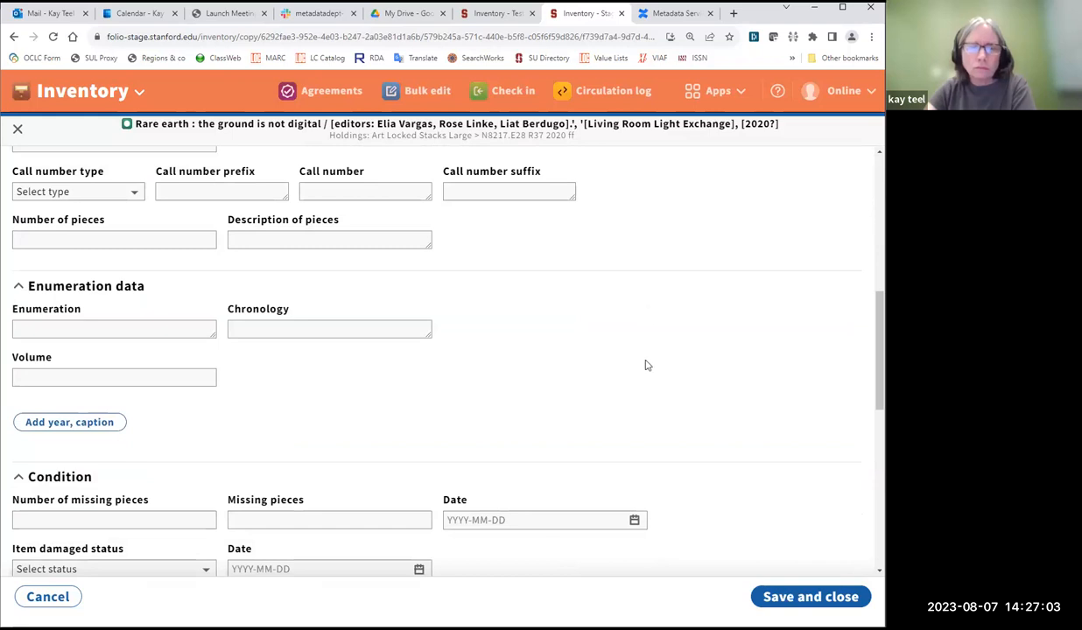
pyautogui.scroll(-4, 645, 366)
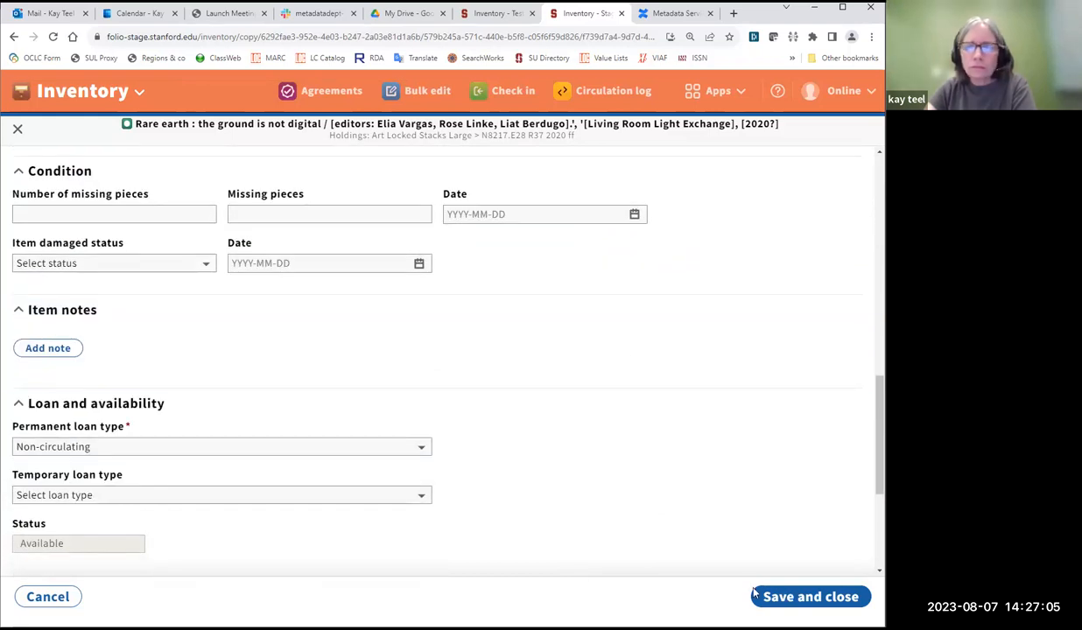
# Save the duplicated item and return to the instance to list the items under its Art Locked Stacks Large holdings.
pyautogui.click(780, 601)
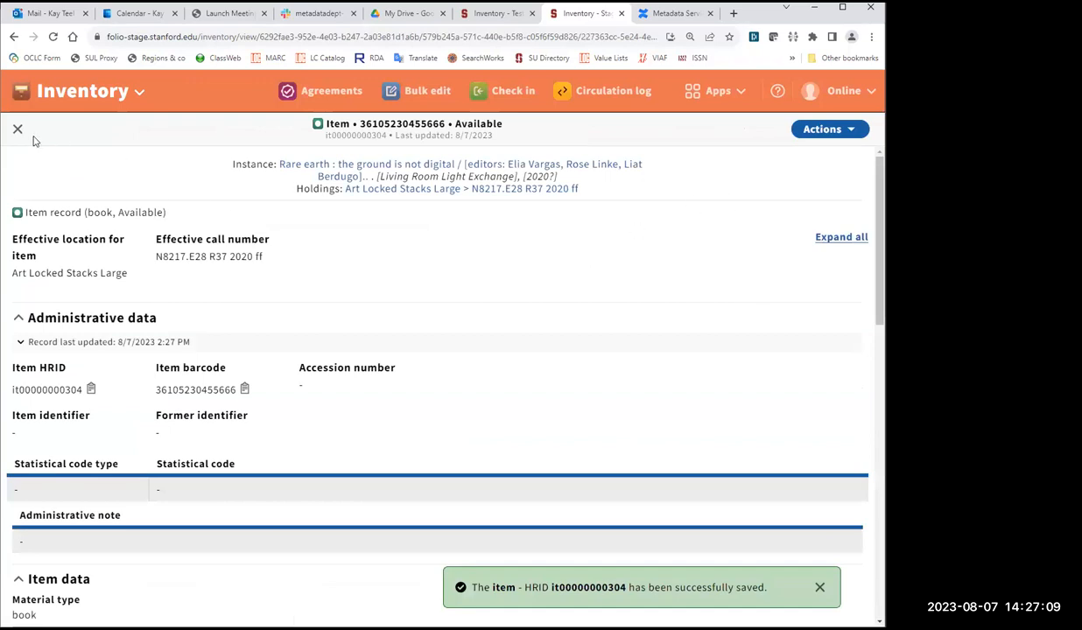
pyautogui.click(18, 130)
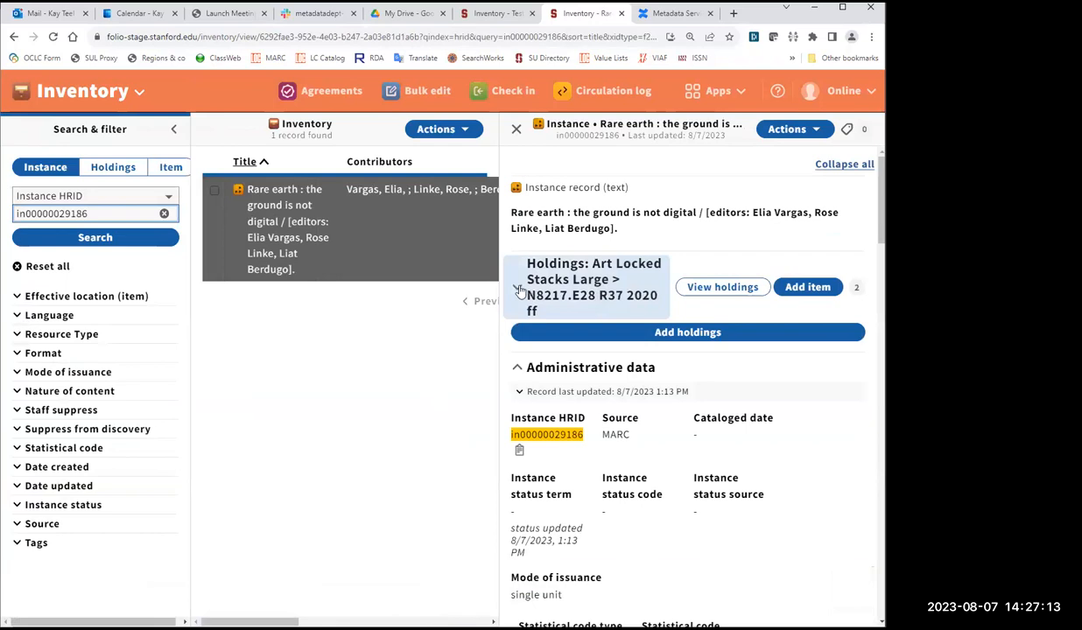
pyautogui.click(519, 289)
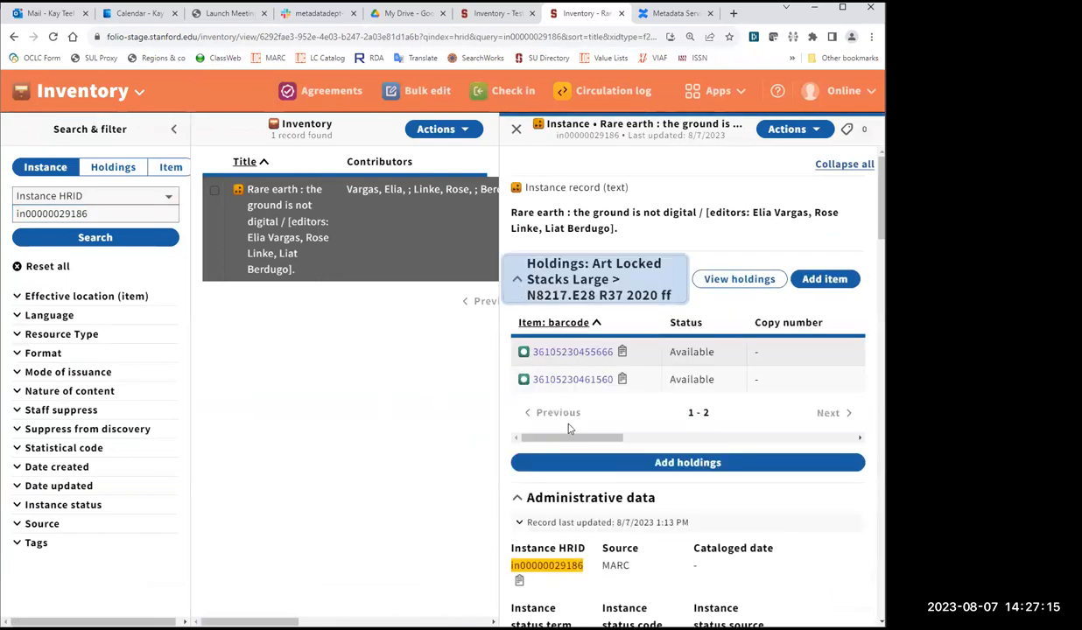
pyautogui.moveTo(585, 444); pyautogui.dragTo(544, 444)
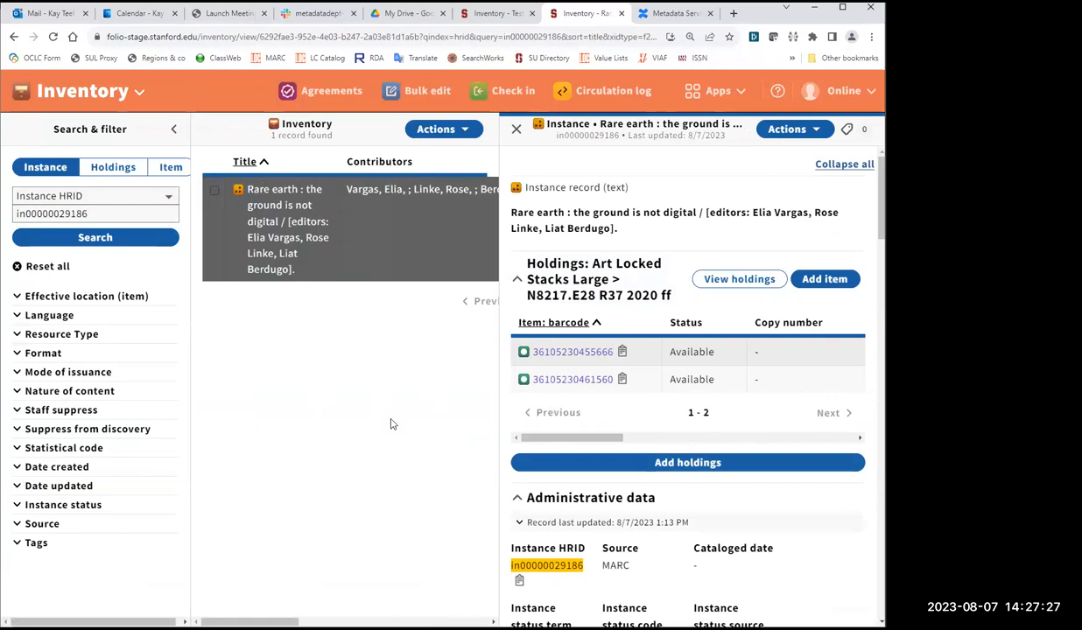
# Duplicate the Art Locked Stacks Large holdings record and set the copy's permanent location to Art Stacks (ART-STACKS).
pyautogui.click(740, 279)
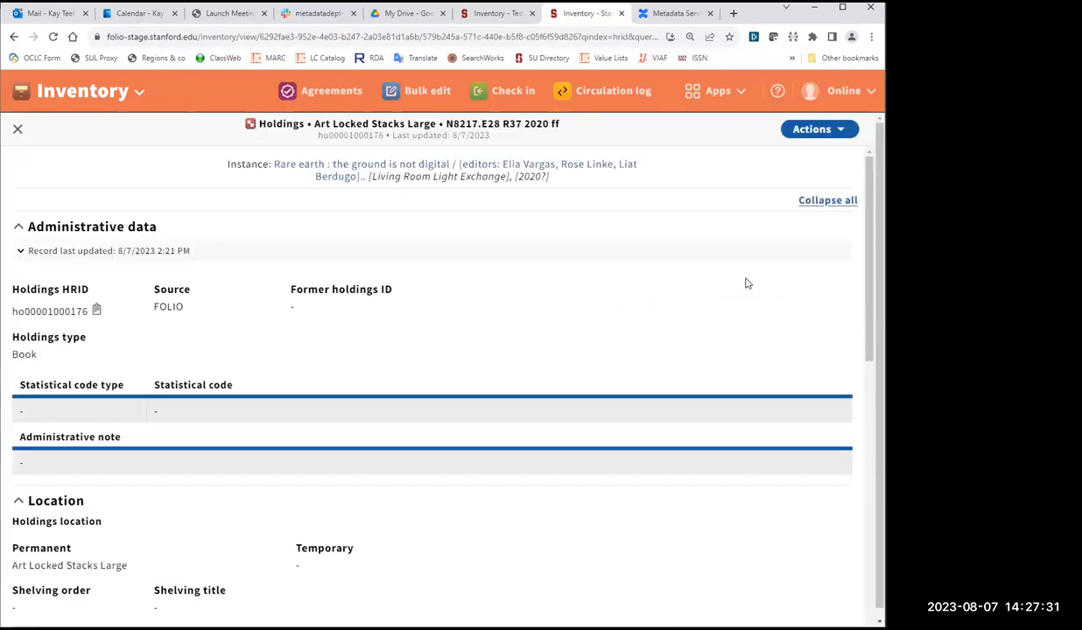
pyautogui.click(808, 130)
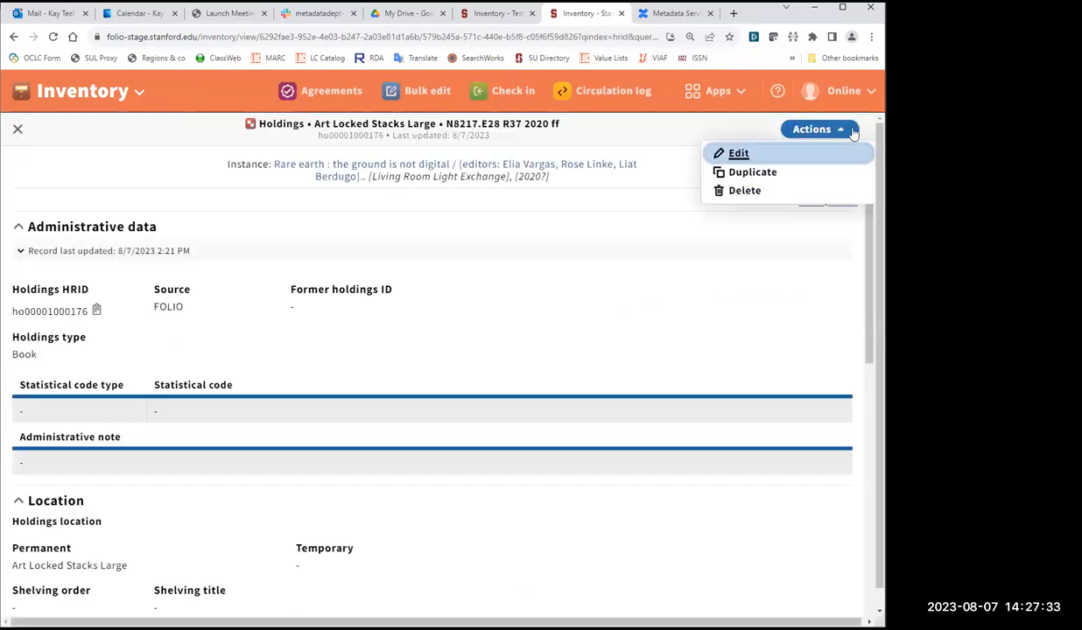
pyautogui.click(760, 174)
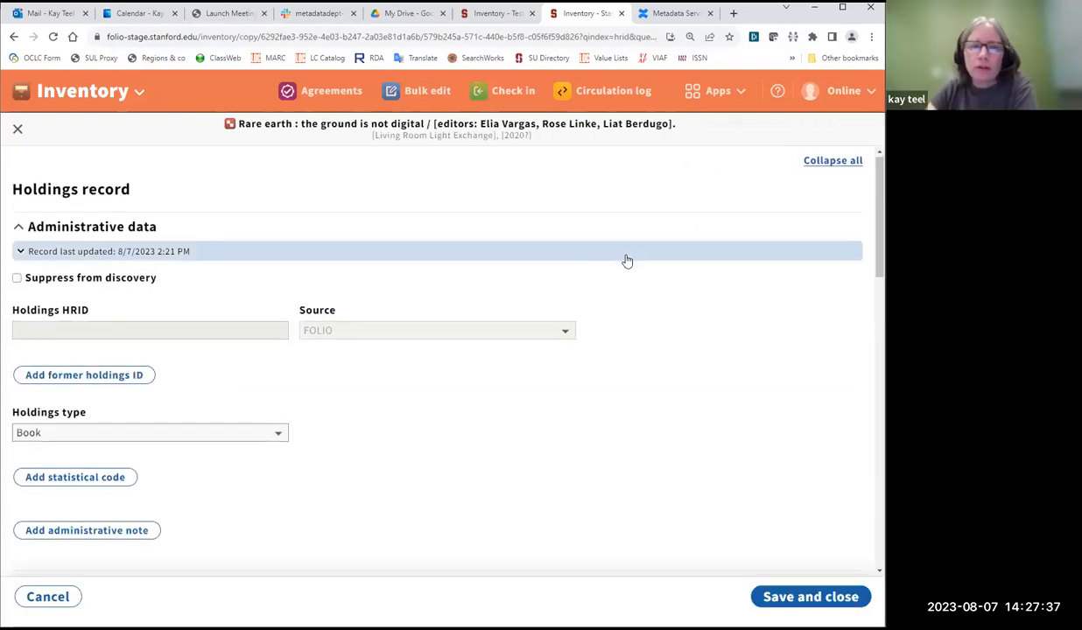
pyautogui.scroll(-3, 627, 260)
pyautogui.scroll(-1, 627, 261)
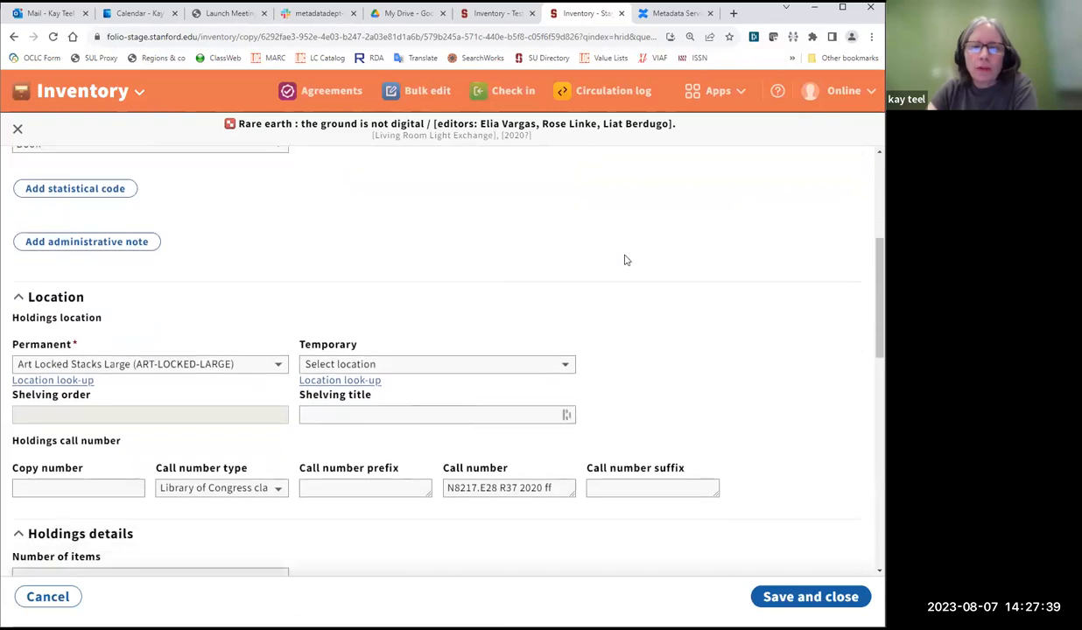
pyautogui.click(274, 354)
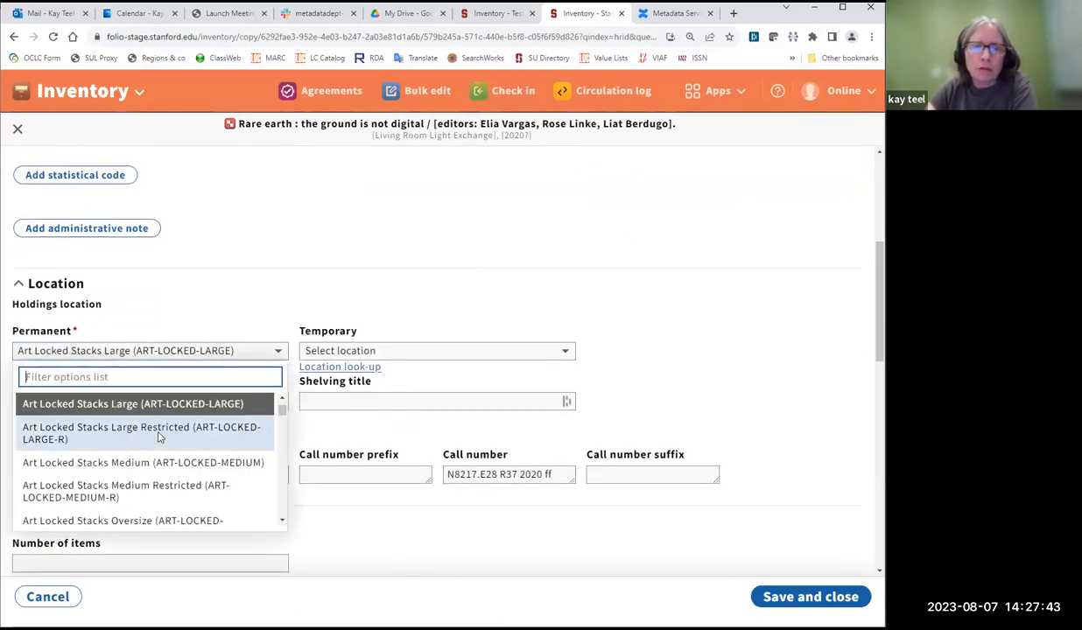
pyautogui.scroll(-5, 158, 440)
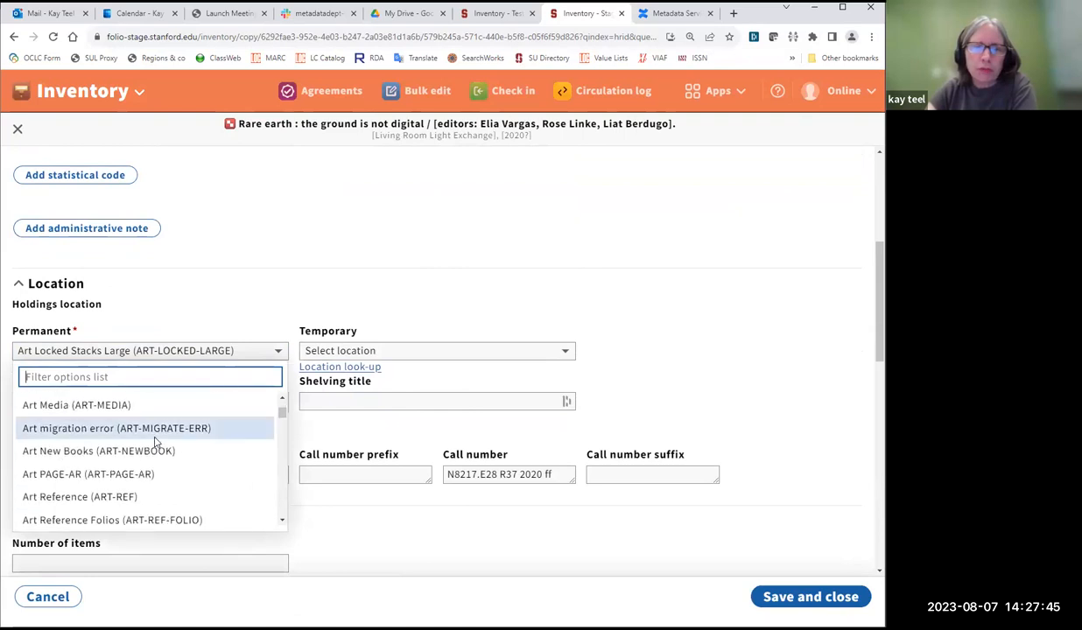
pyautogui.scroll(-3, 155, 442)
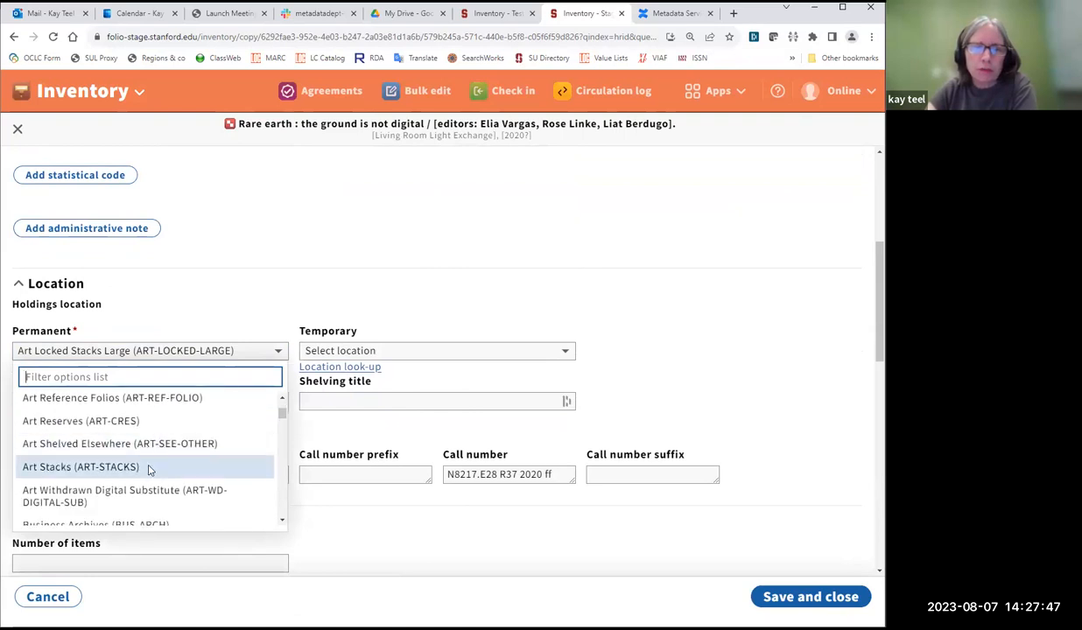
pyautogui.click(145, 450)
# Clear the holdings statement text carried over into the duplicated holdings record.
pyautogui.scroll(-1, 579, 251)
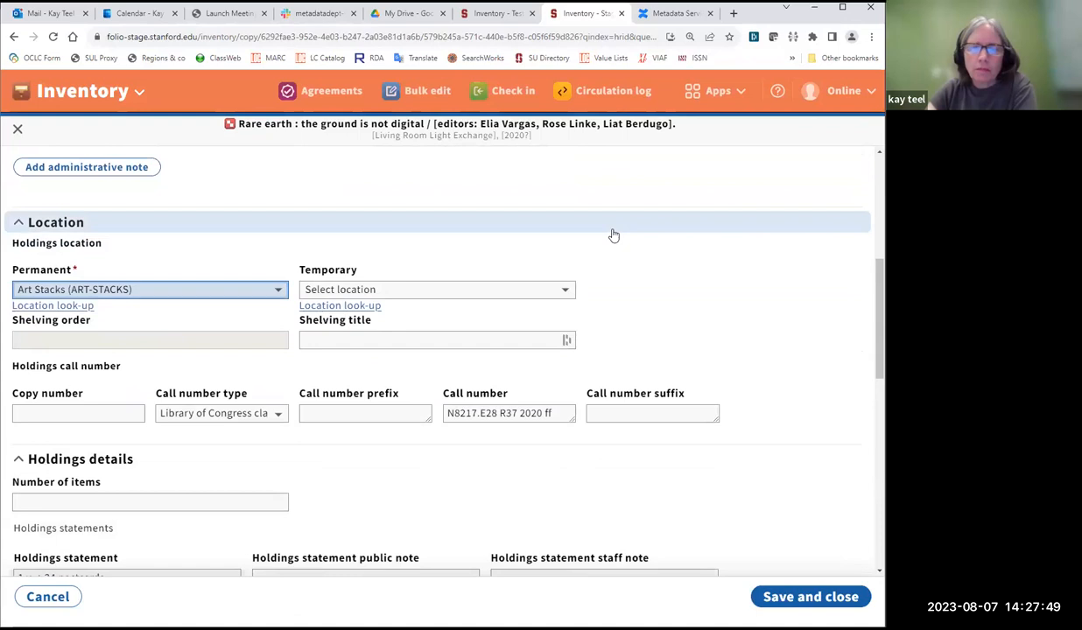
pyautogui.scroll(-1, 613, 239)
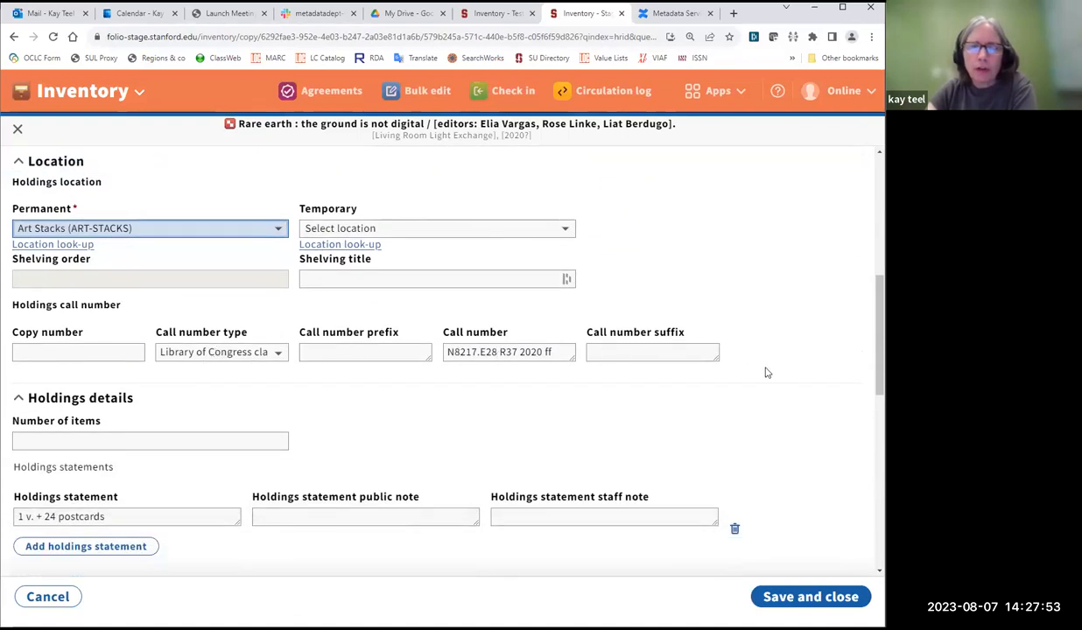
pyautogui.scroll(-1, 760, 370)
pyautogui.scroll(-2, 757, 366)
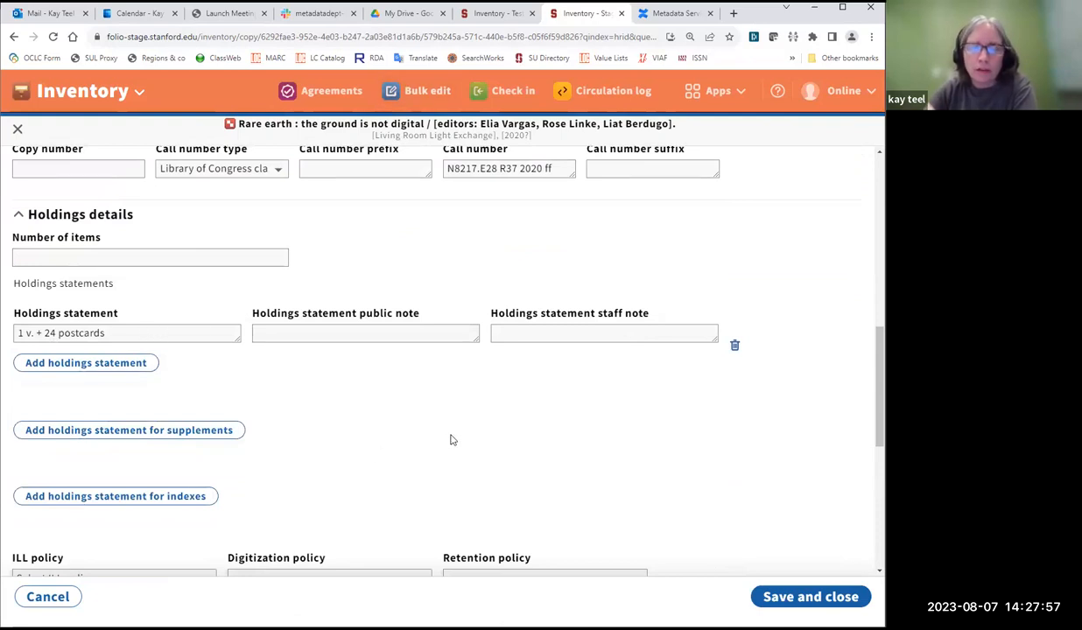
pyautogui.scroll(-1, 479, 380)
pyautogui.scroll(-6, 479, 379)
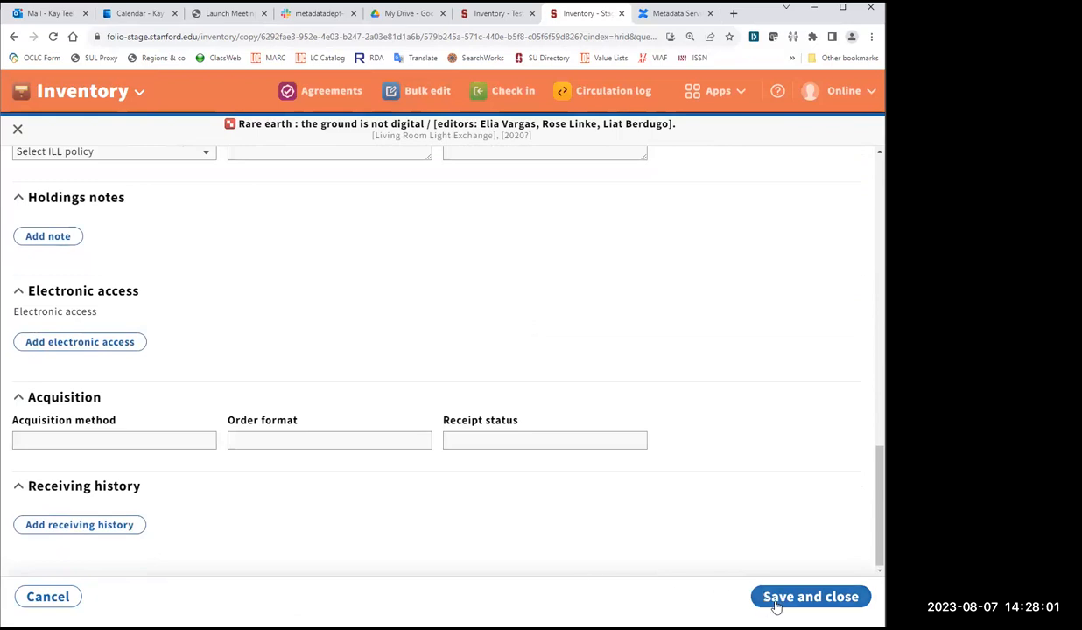
pyautogui.scroll(5, 243, 367)
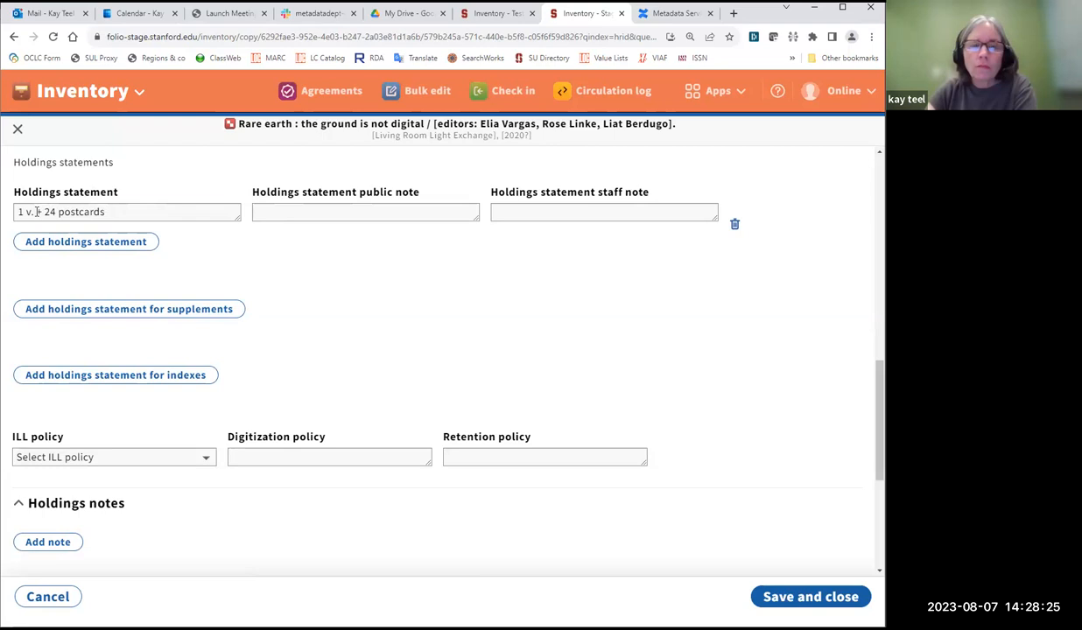
pyautogui.moveTo(36, 212); pyautogui.dragTo(160, 208)
pyautogui.press('BackSpace')
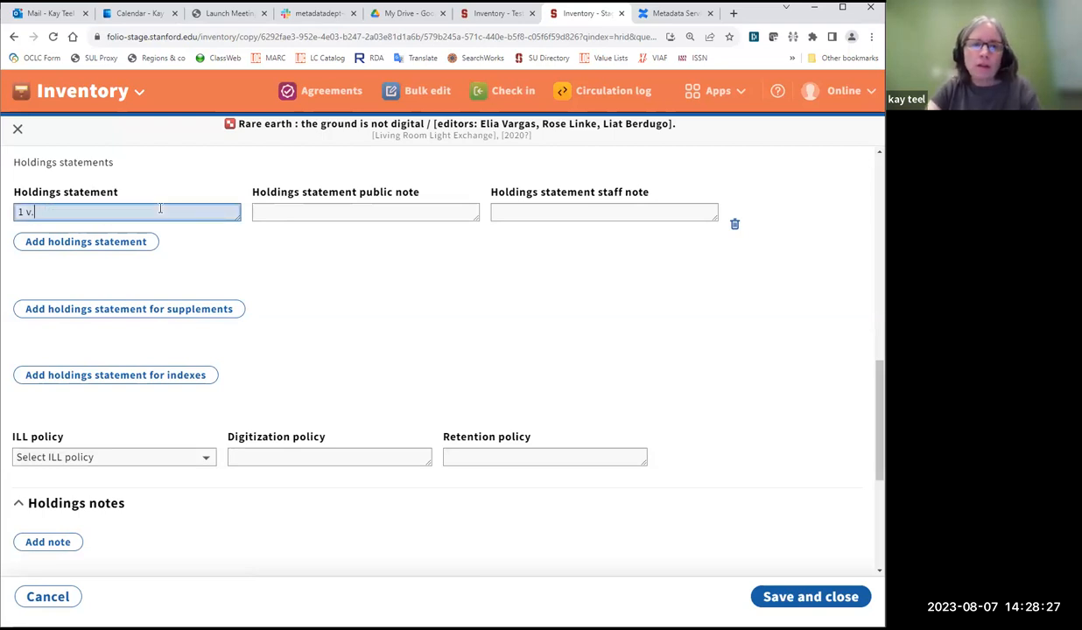
pyautogui.hotkey('ctrl', 'a')
pyautogui.press('BackSpace')
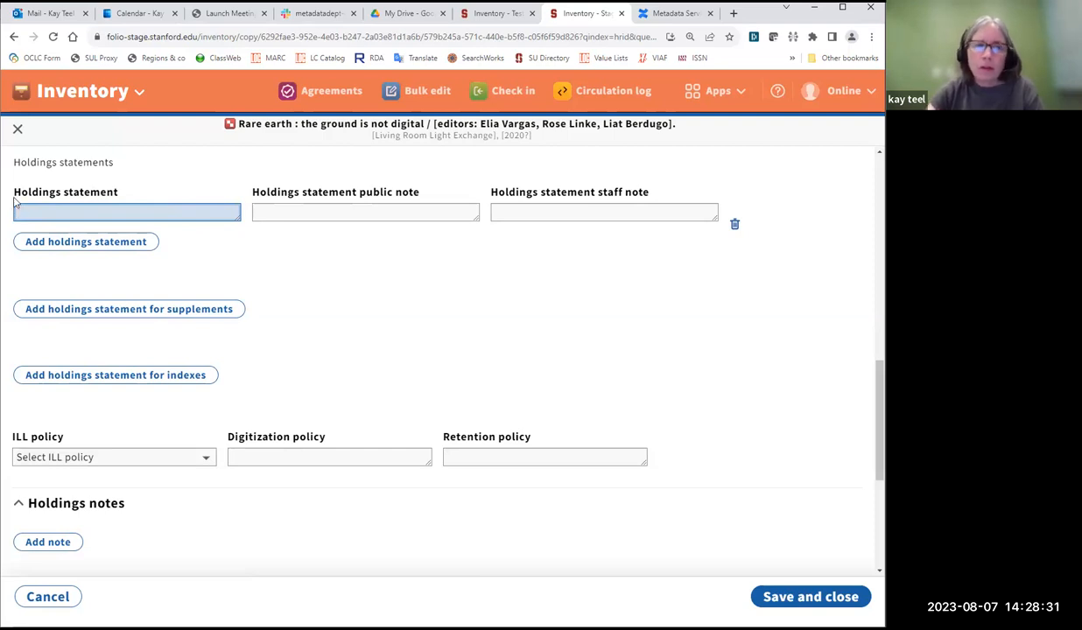
# Enter the holdings statement public note "Stacks copy lacks postcards.", save the holdings record and check its holdings details.
pyautogui.click(271, 214)
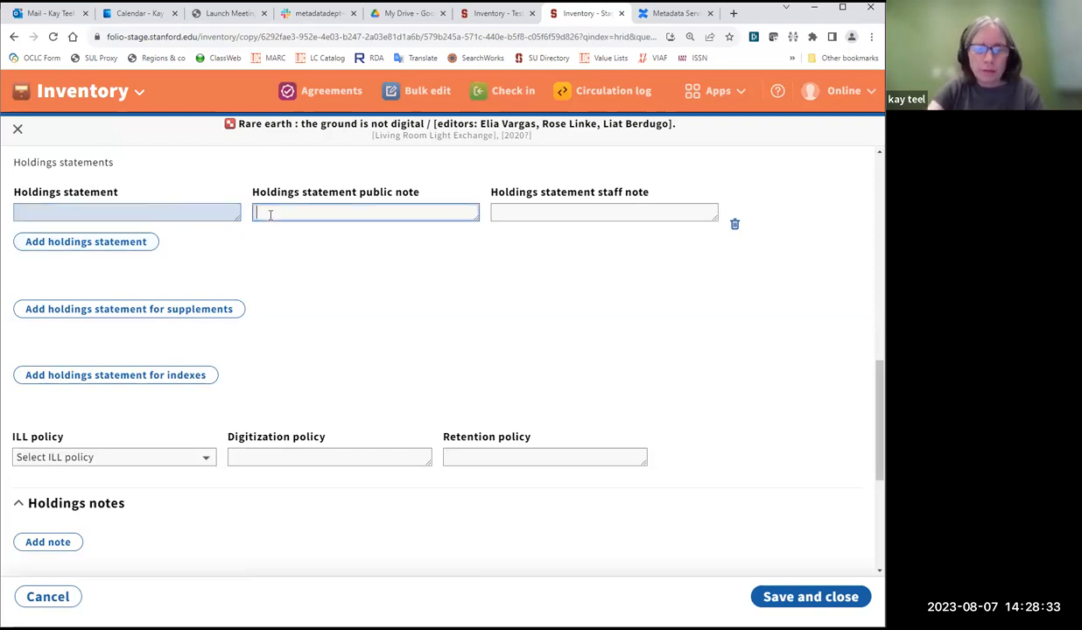
pyautogui.write('Stacks copy lacks postcards.')
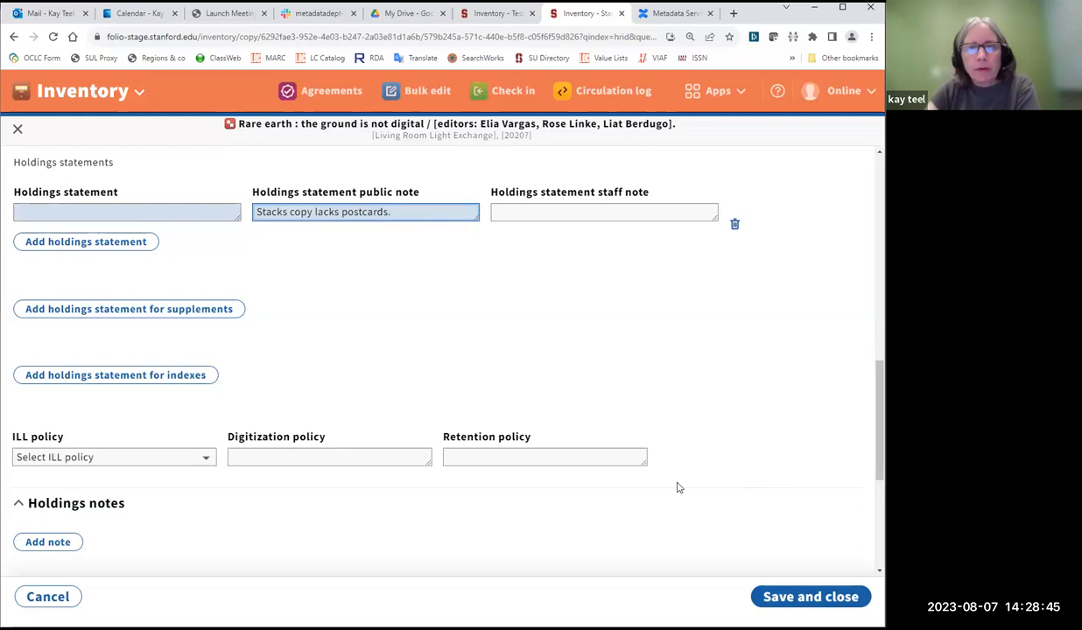
pyautogui.click(776, 596)
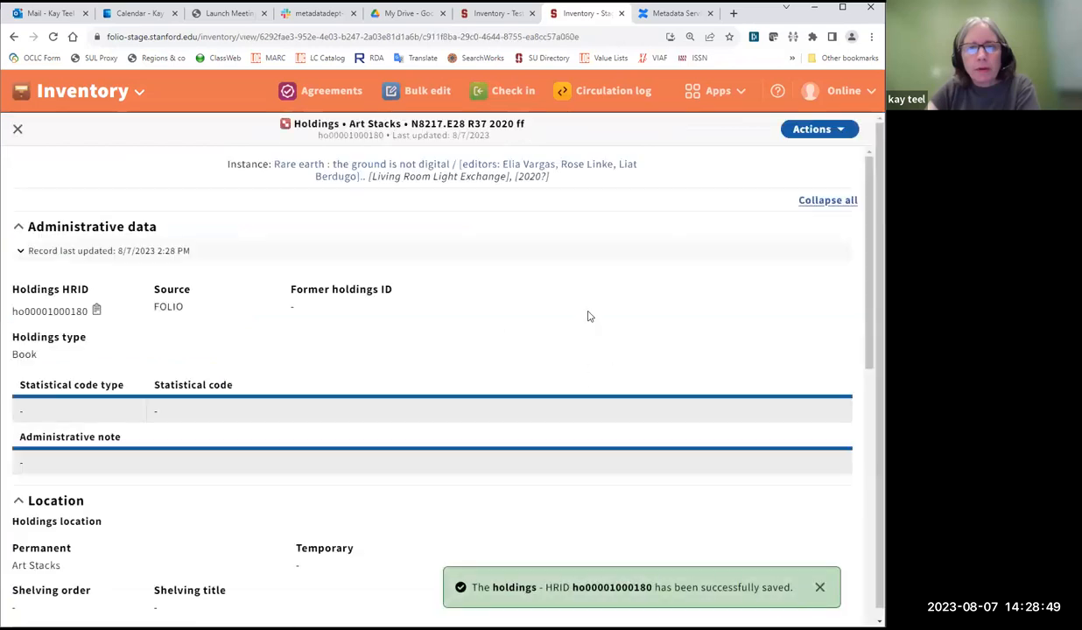
pyautogui.scroll(-5, 351, 234)
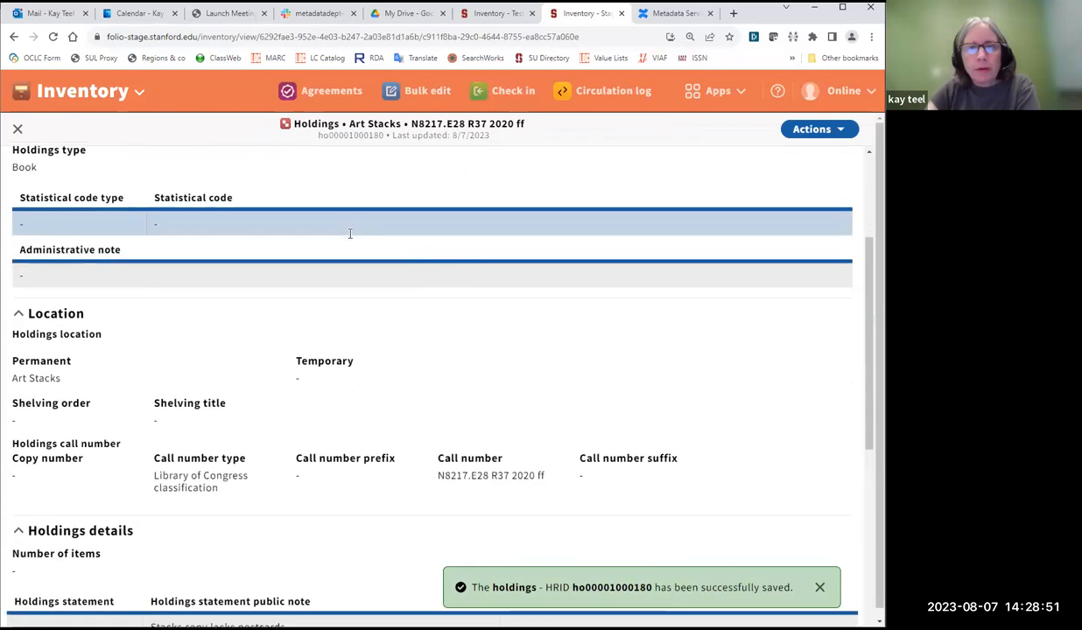
pyautogui.scroll(-4, 350, 234)
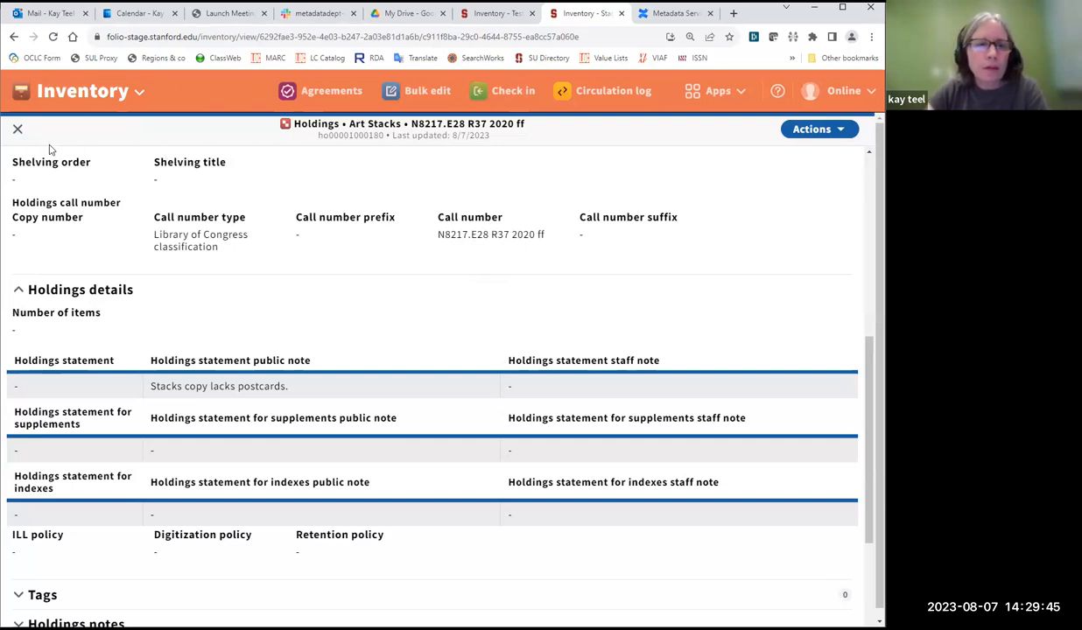
pyautogui.click(18, 128)
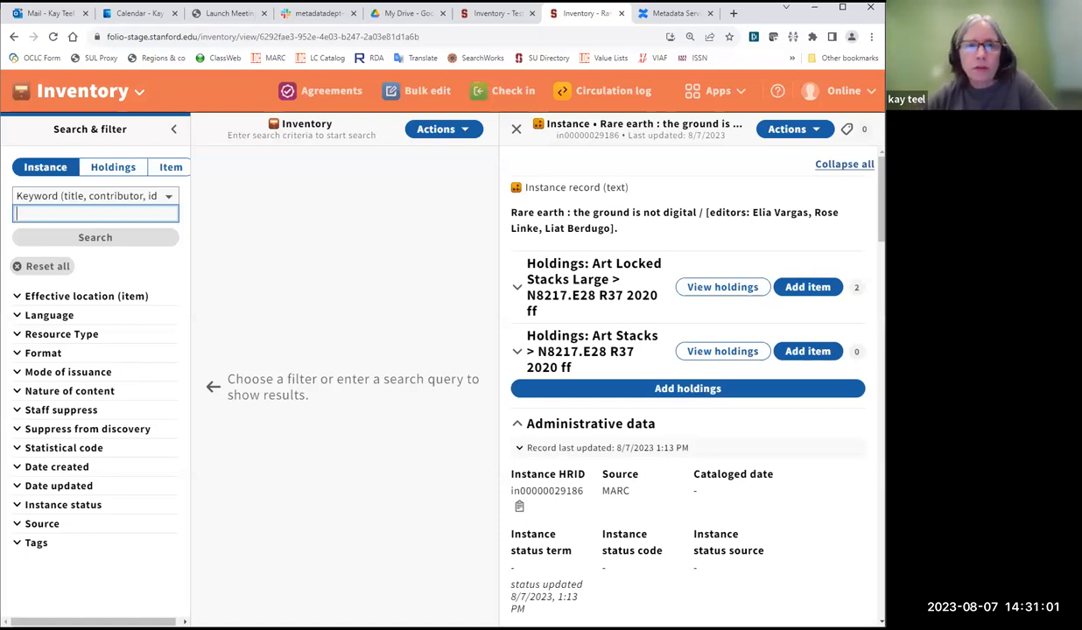
pyautogui.hotkey('alt', 'Tab')
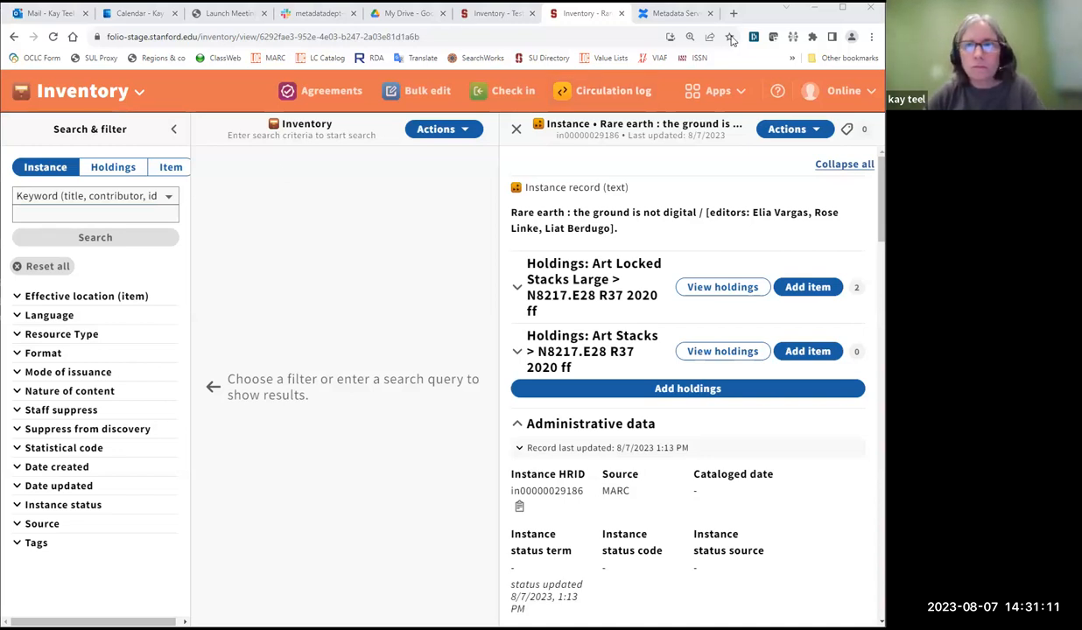
pyautogui.click(751, 19)
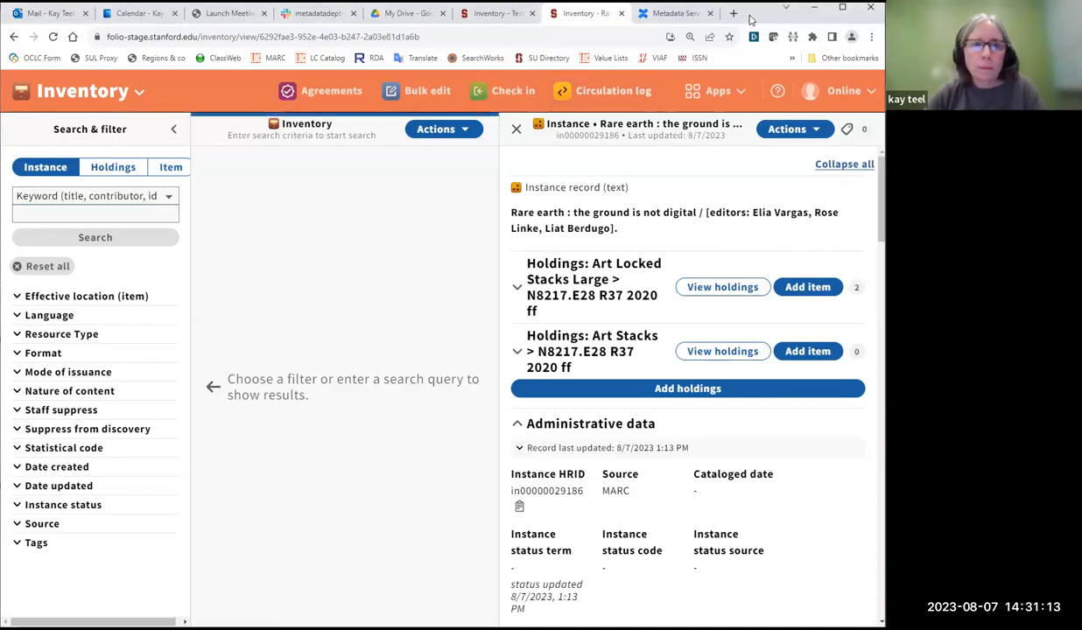
pyautogui.click(64, 201)
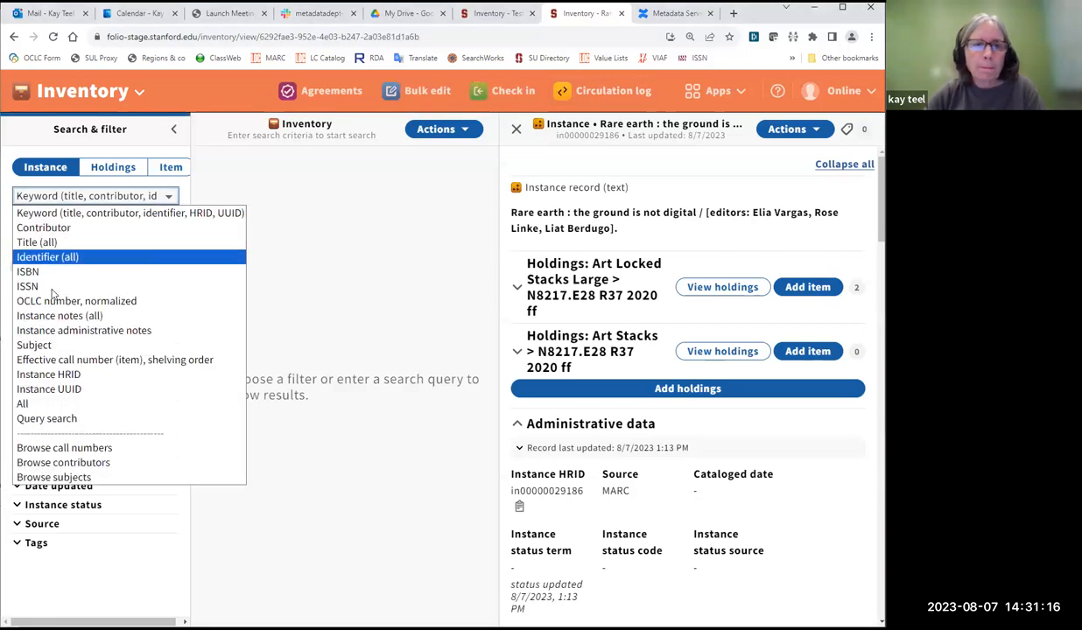
pyautogui.click(52, 375)
pyautogui.hotkey('ctrl', 'v')
pyautogui.click(74, 243)
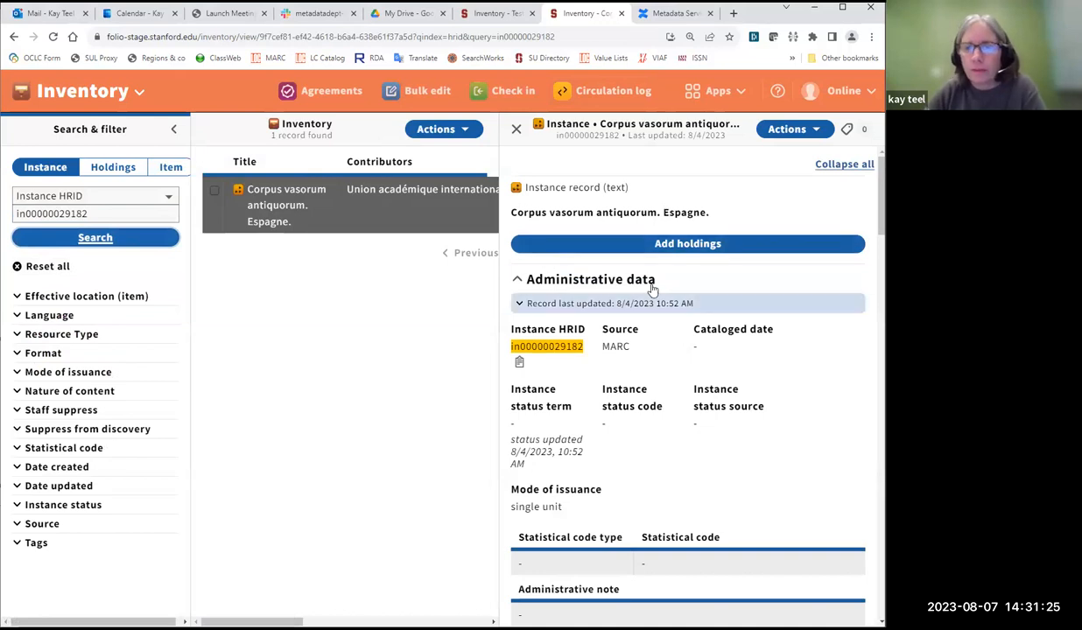
# Review the Corpus vasorum antiquorum. Espagne. instance's notes and copy its LC classification number NK4640.C6 S6.
pyautogui.scroll(-15, 665, 377)
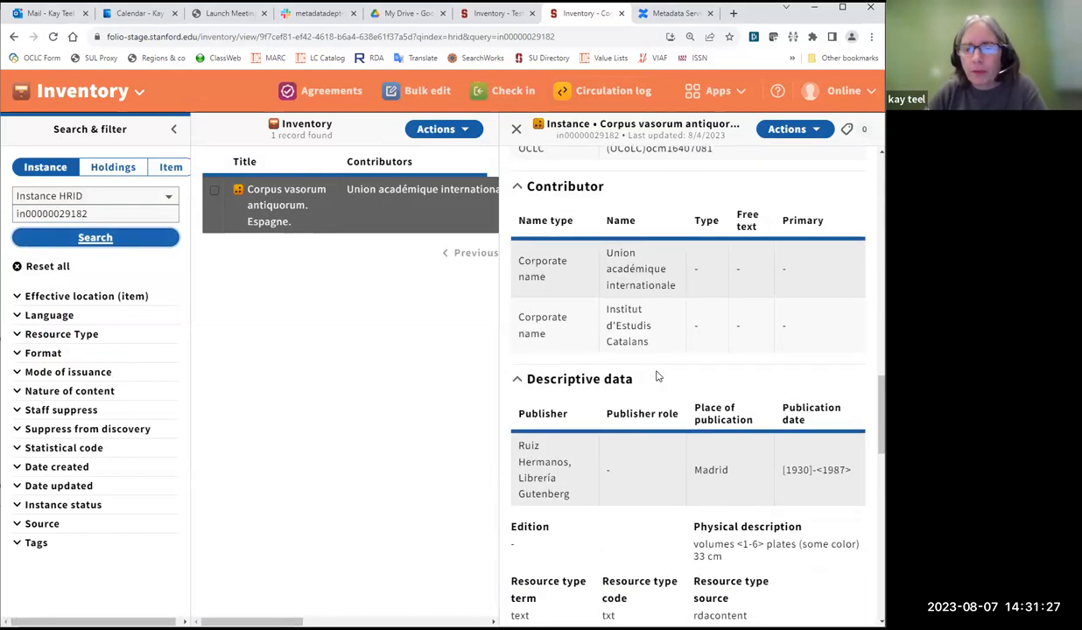
pyautogui.scroll(-12, 658, 376)
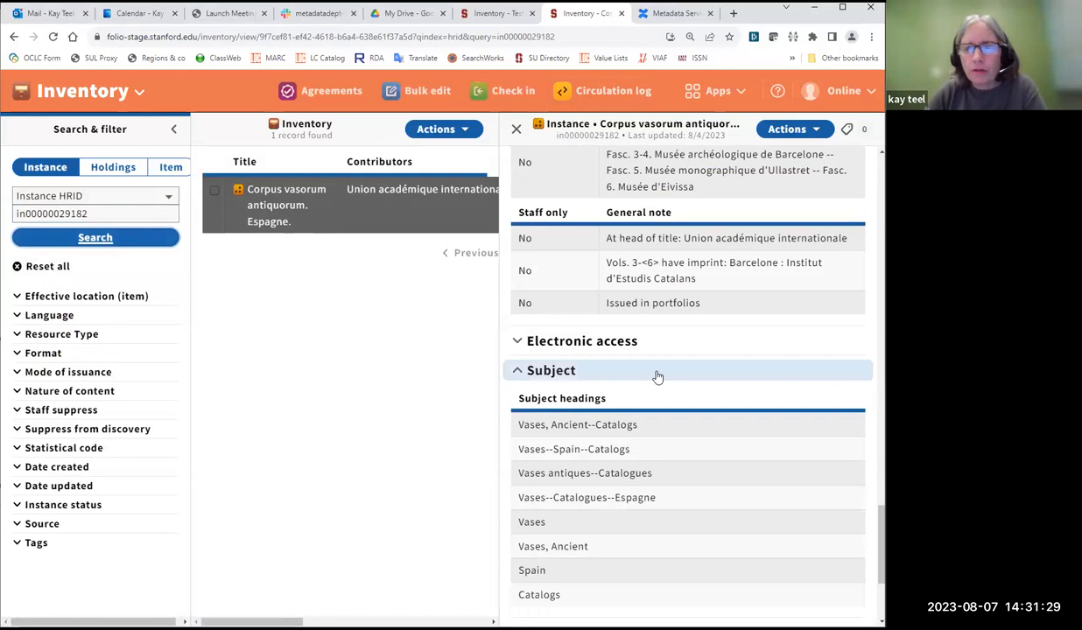
pyautogui.scroll(3, 658, 376)
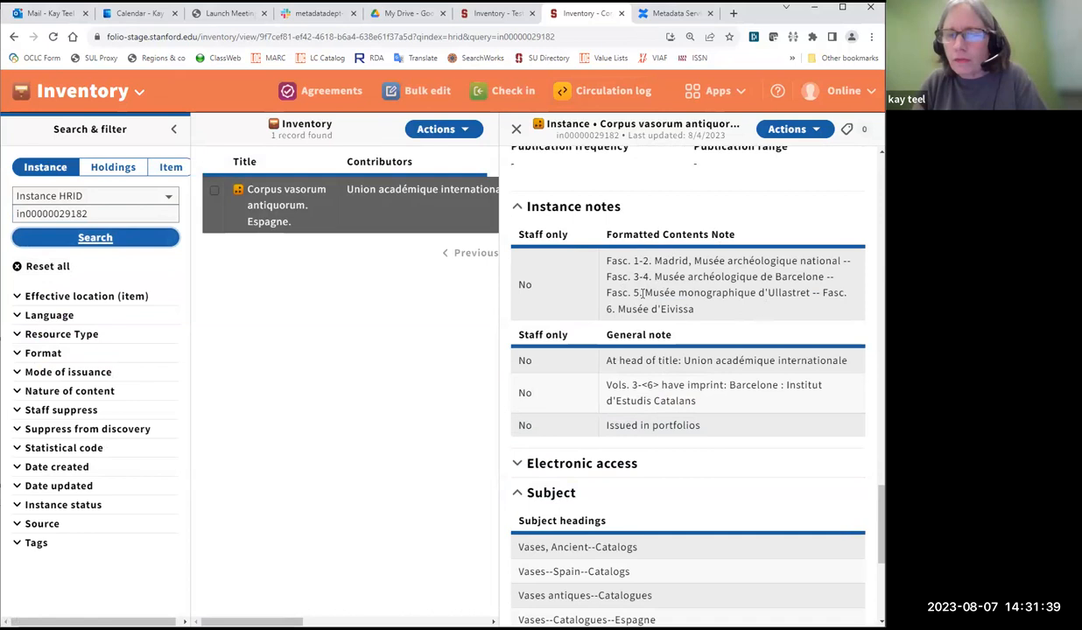
pyautogui.scroll(-3, 681, 306)
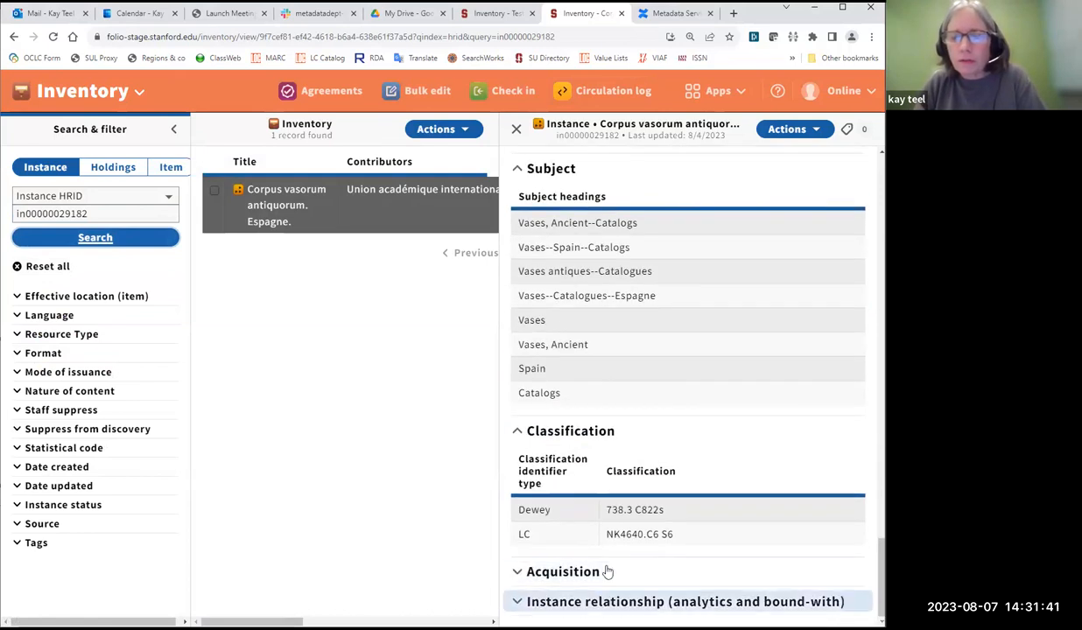
pyautogui.moveTo(606, 534); pyautogui.dragTo(683, 536)
pyautogui.hotkey('ctrl', 'c')
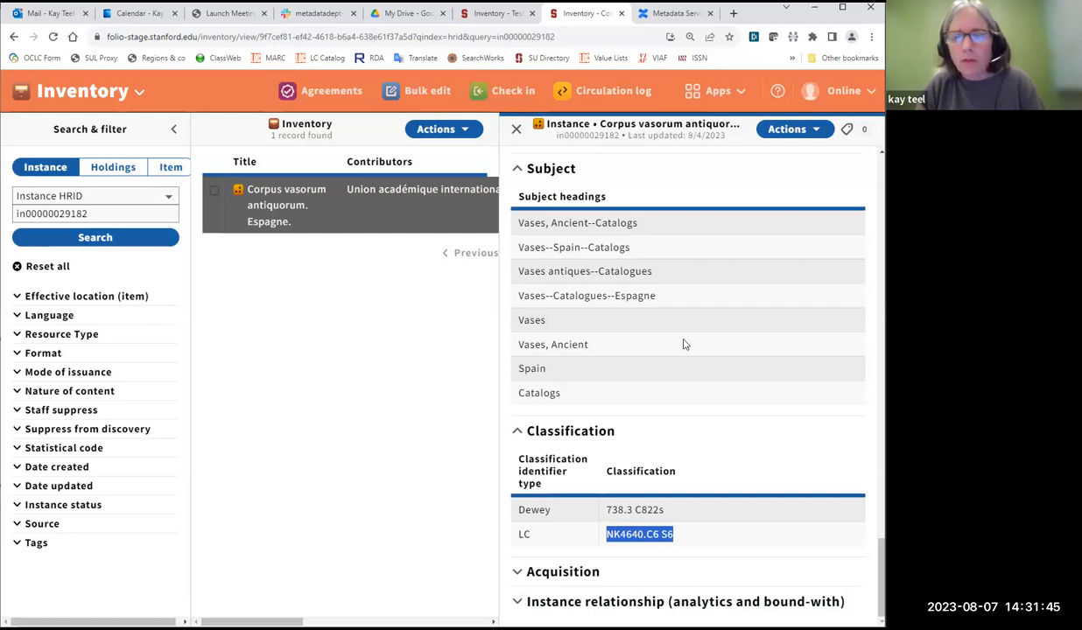
# Add a new holdings record to the Corpus vasorum antiquorum instance and set its holdings type to Multi-part monograph.
pyautogui.scroll(15, 674, 333)
pyautogui.scroll(10, 678, 315)
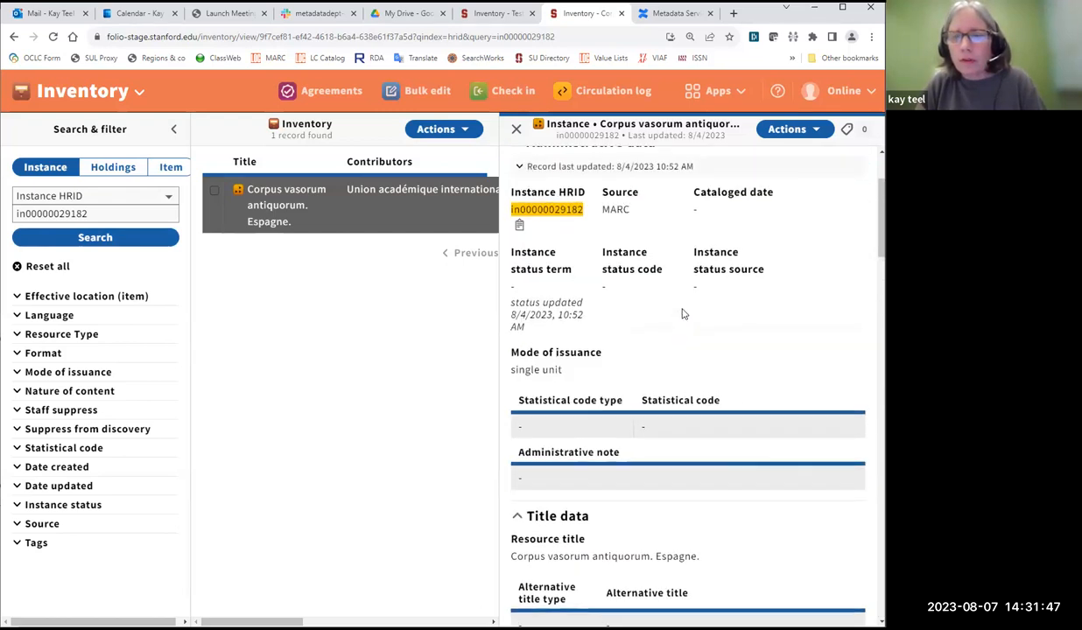
pyautogui.click(684, 245)
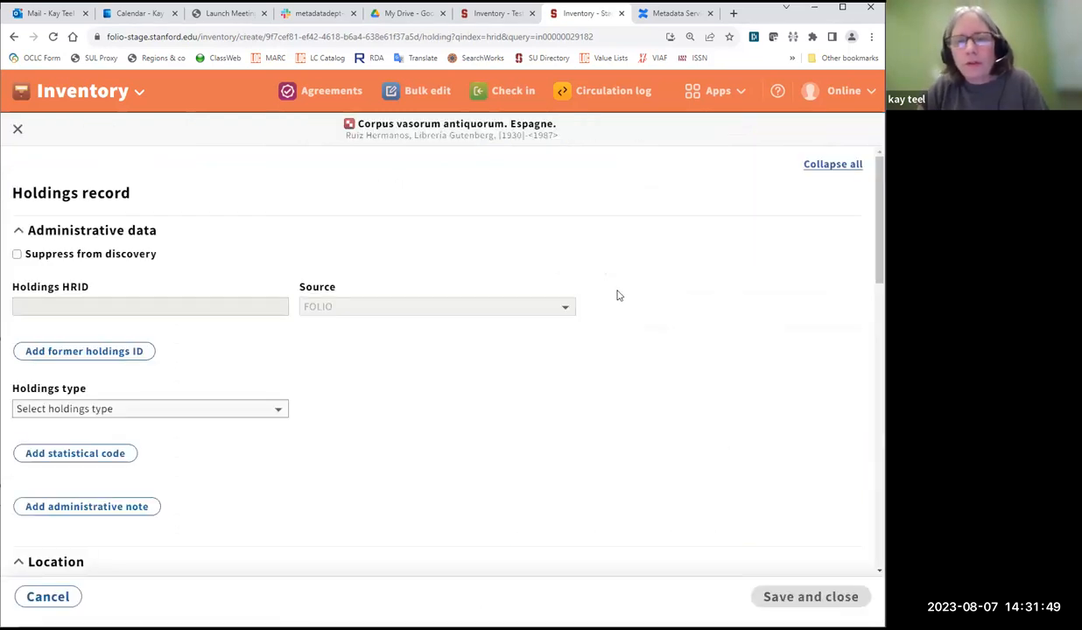
pyautogui.click(260, 410)
pyautogui.click(115, 302)
# Set the permanent holdings location to SAL3 Stacks (SAL3-STACKS).
pyautogui.scroll(-3, 404, 396)
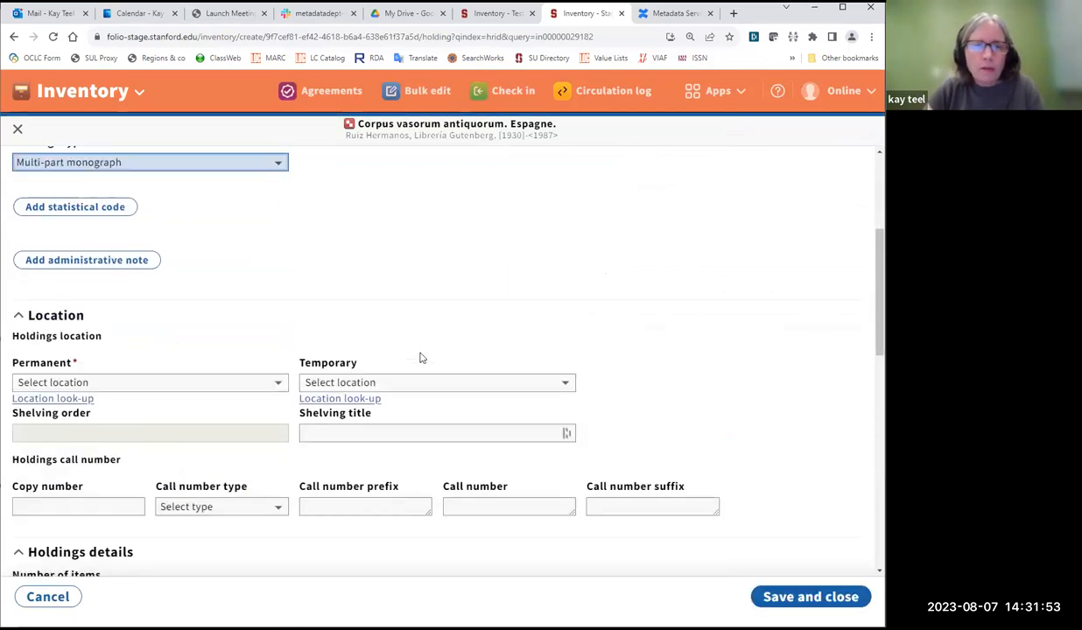
pyautogui.scroll(-1, 421, 358)
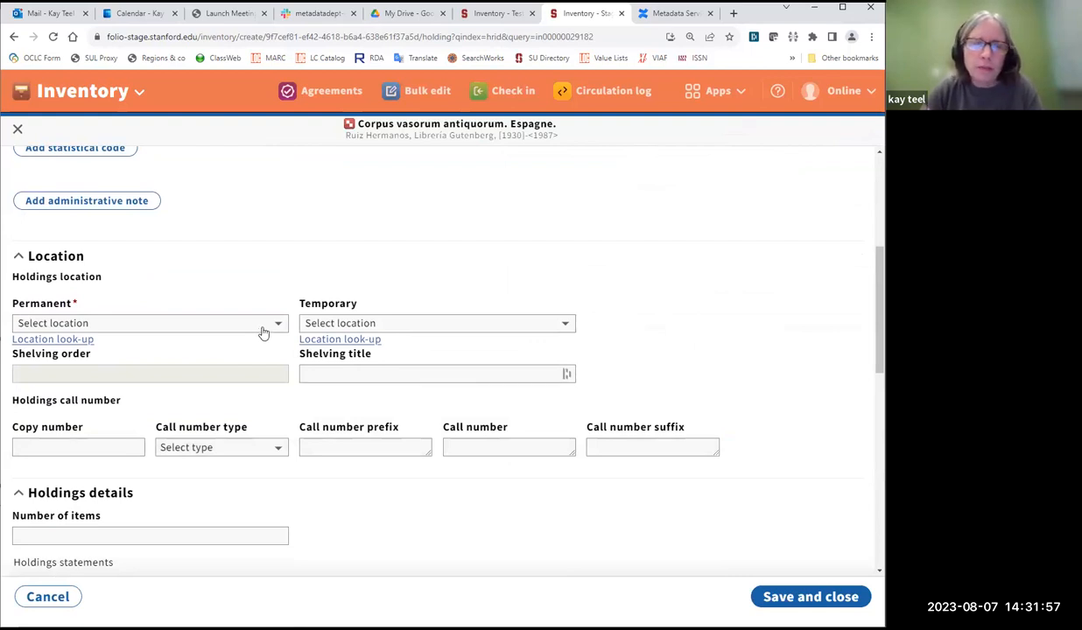
pyautogui.click(262, 324)
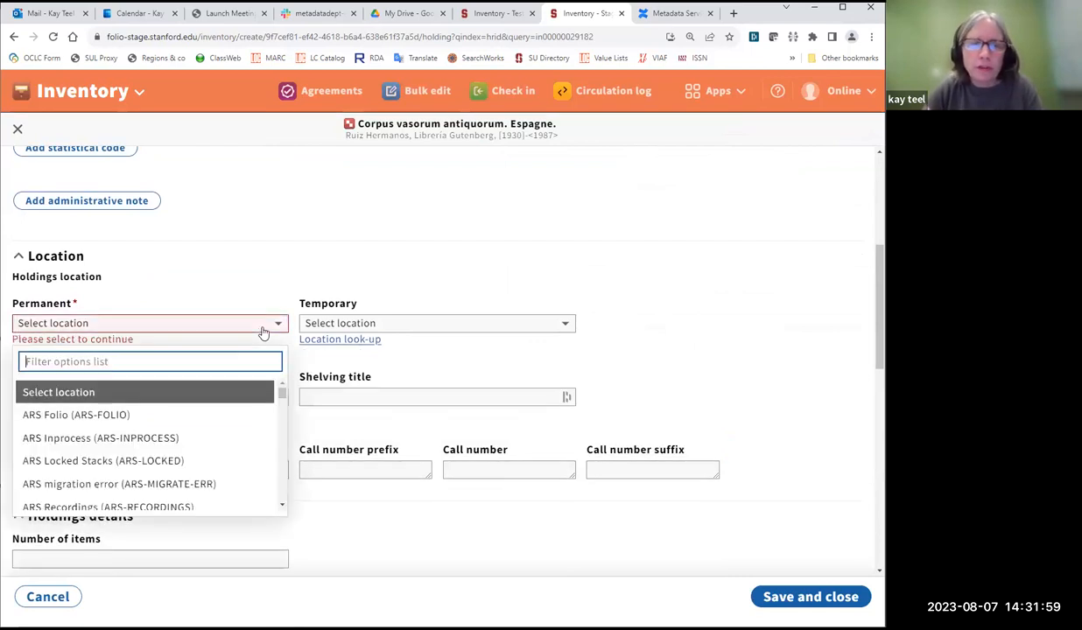
pyautogui.write('sal')
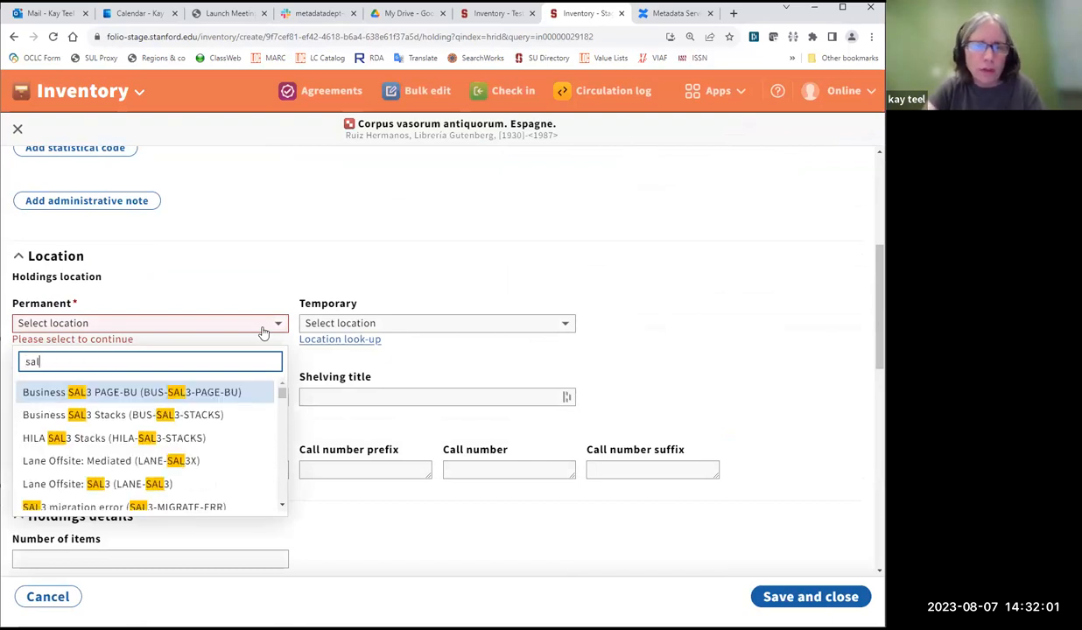
pyautogui.write('3 st')
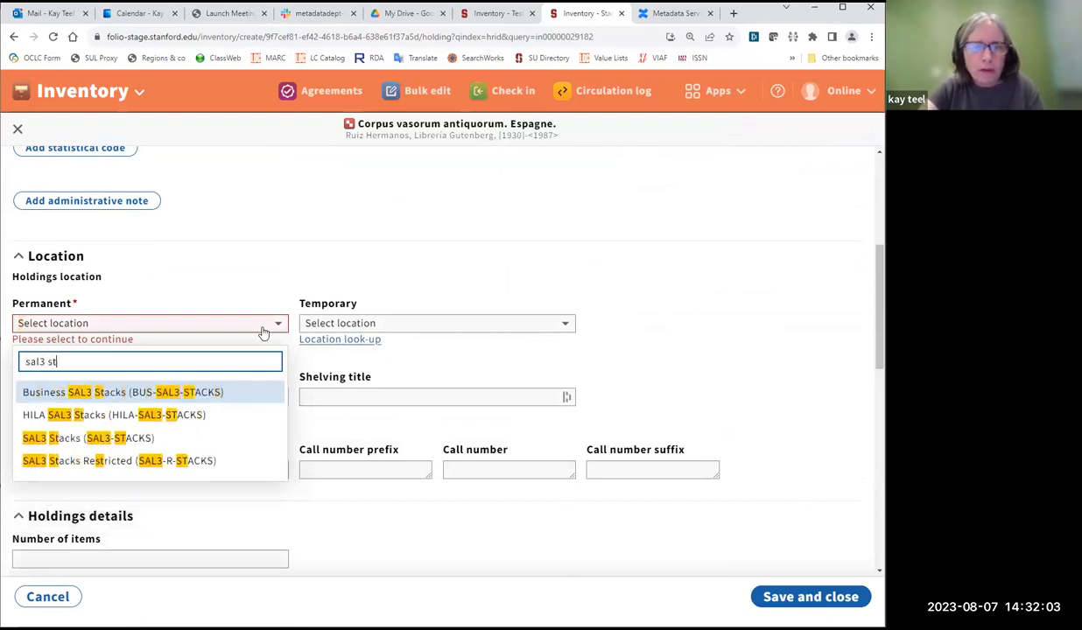
pyautogui.write('acks')
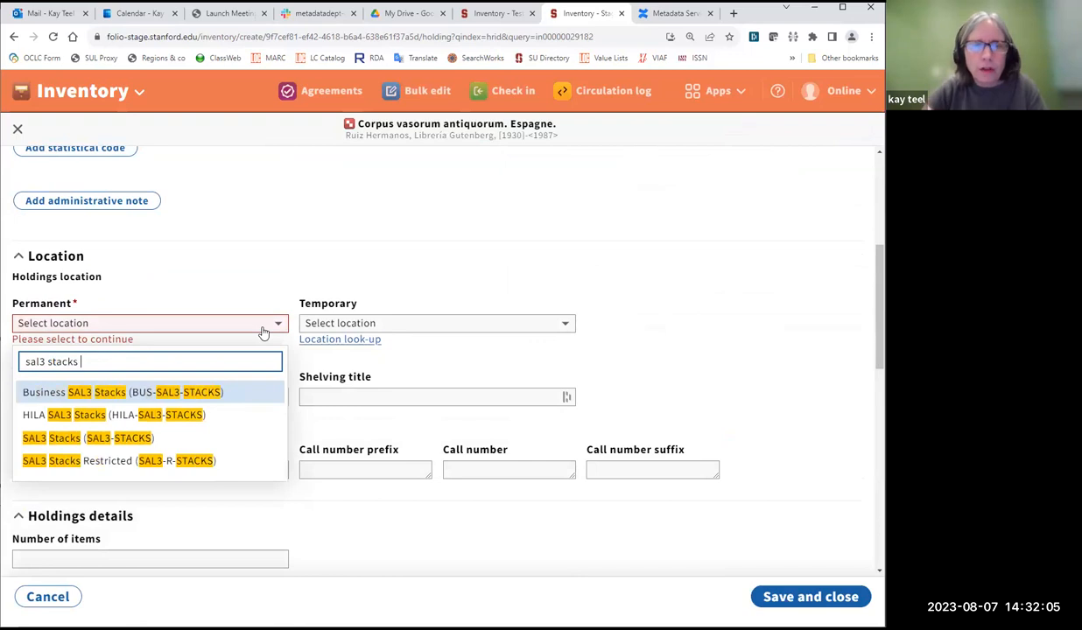
pyautogui.click(182, 435)
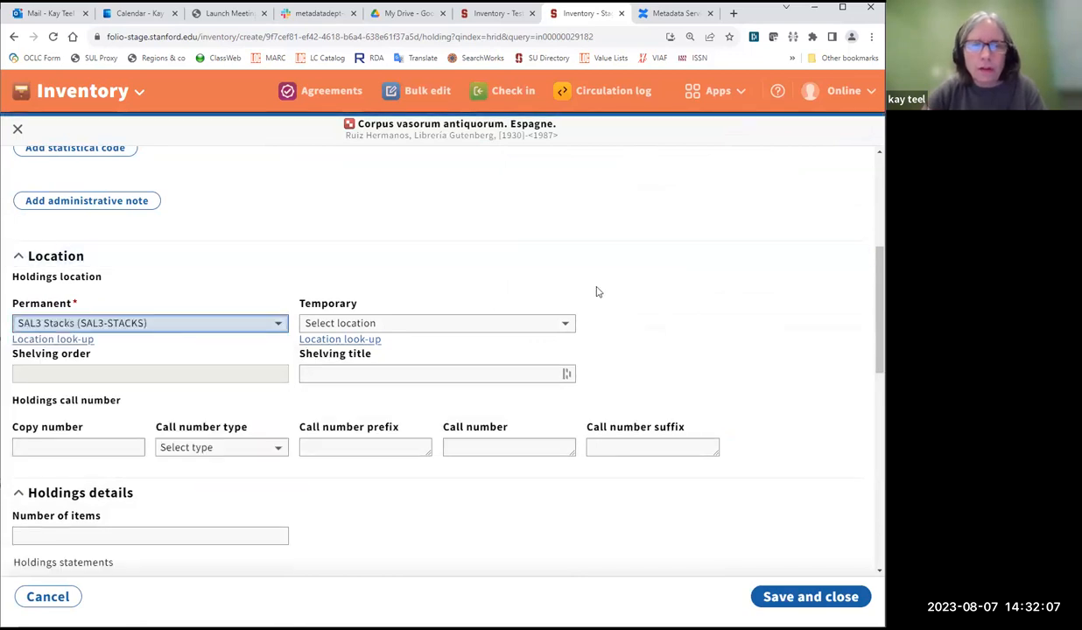
# Set the call number type to Library of Congress classification and paste NK4640.C6 S6 as the call number.
pyautogui.scroll(-2, 613, 272)
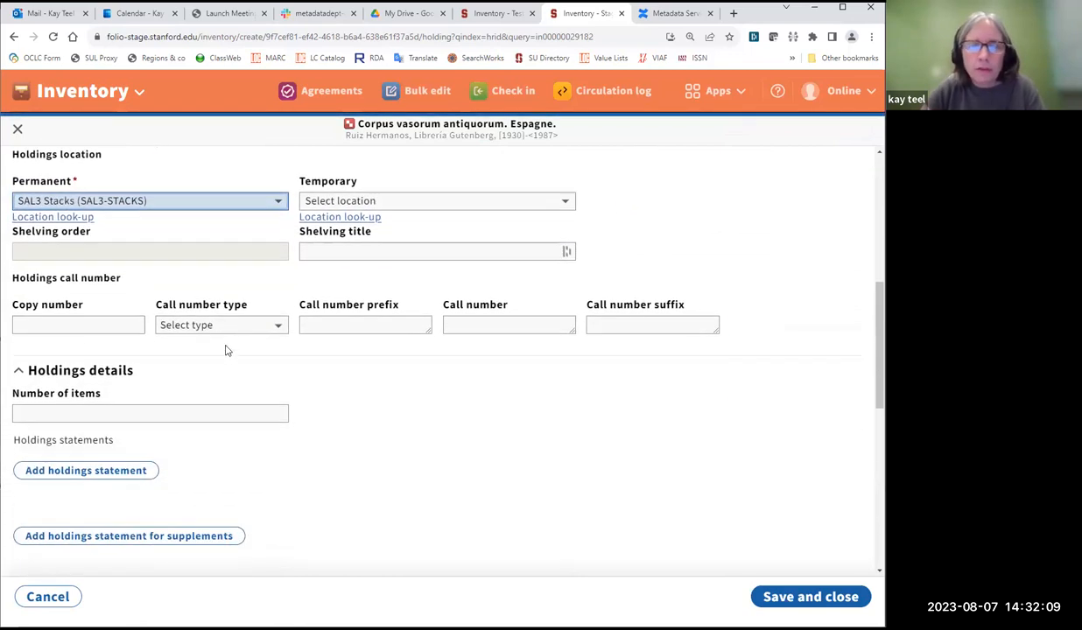
pyautogui.click(228, 325)
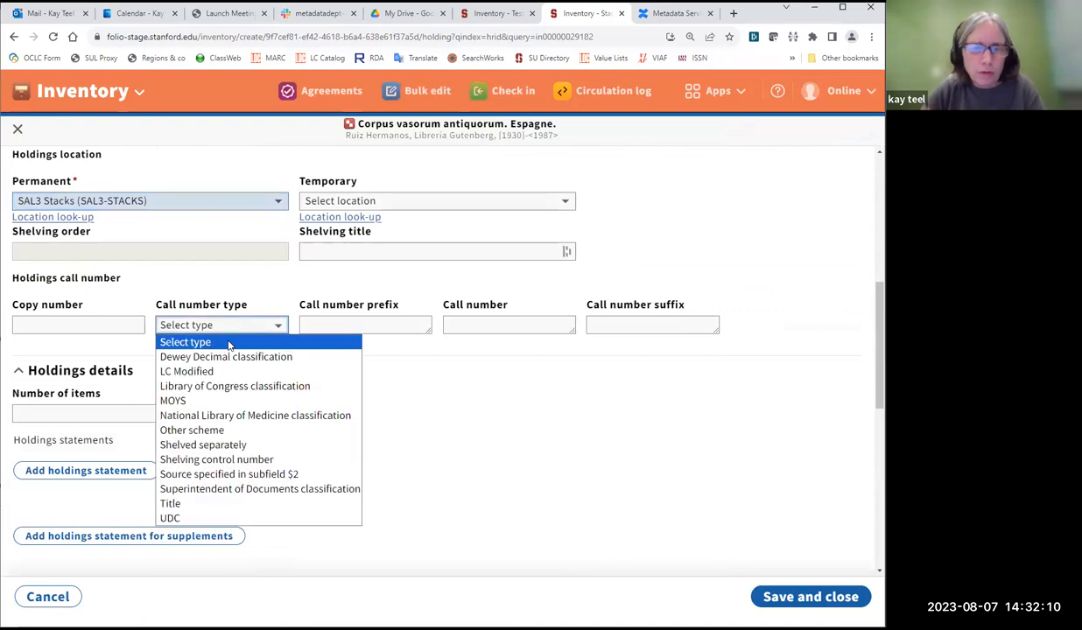
pyautogui.click(234, 387)
pyautogui.click(460, 325)
pyautogui.hotkey('ctrl', 'v')
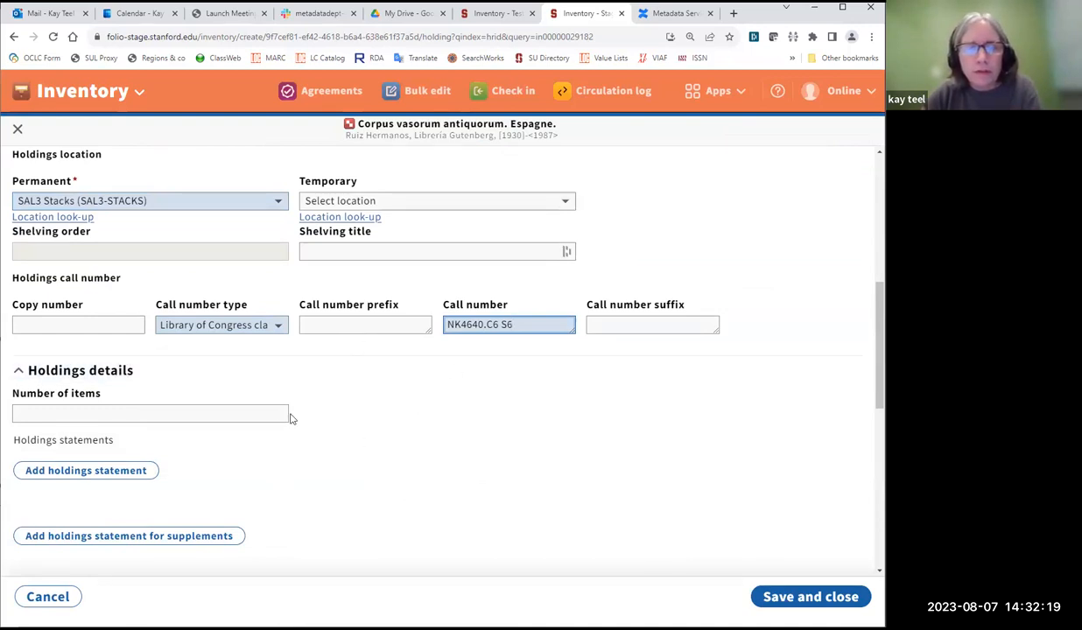
# Add a holdings statement reading "fasc.1-3 fasc.4:pt.1 fasc.5:pt.1-2".
pyautogui.click(79, 476)
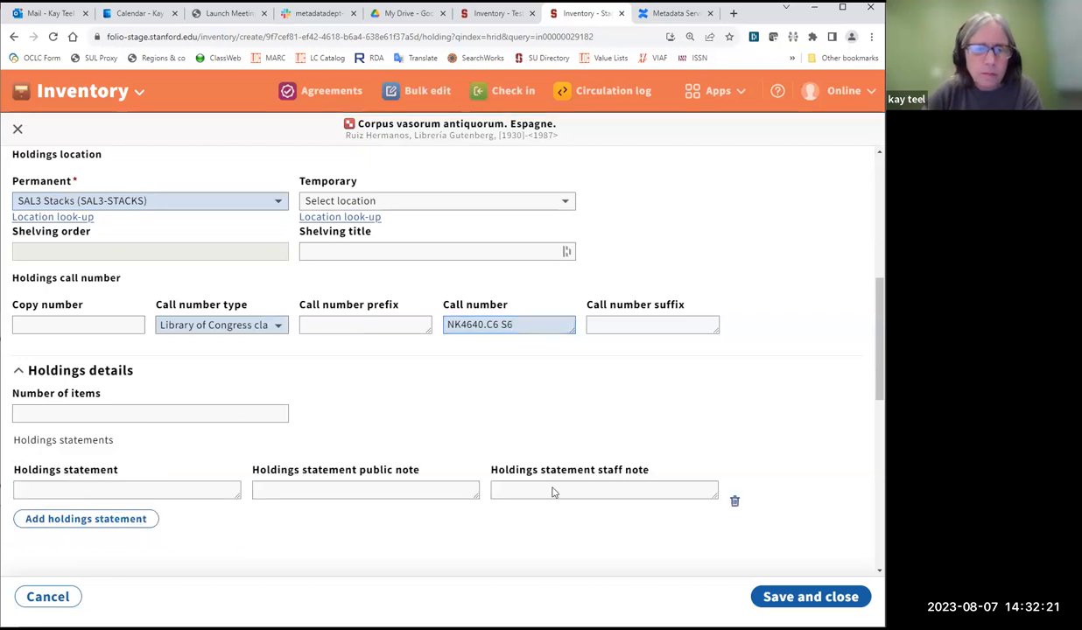
pyautogui.click(41, 491)
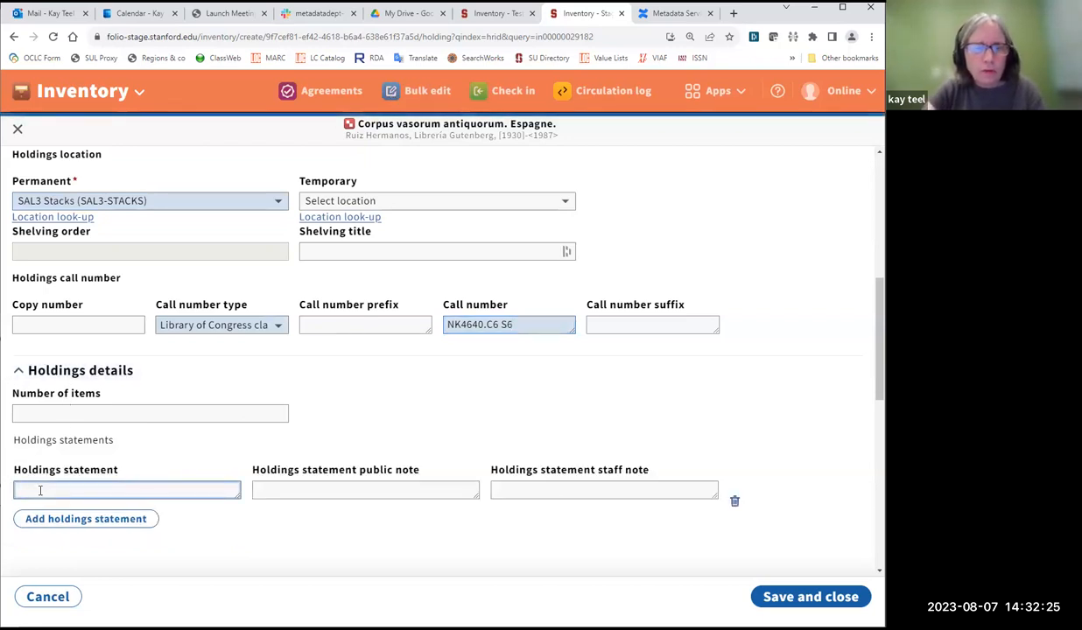
pyautogui.write('fasc.')
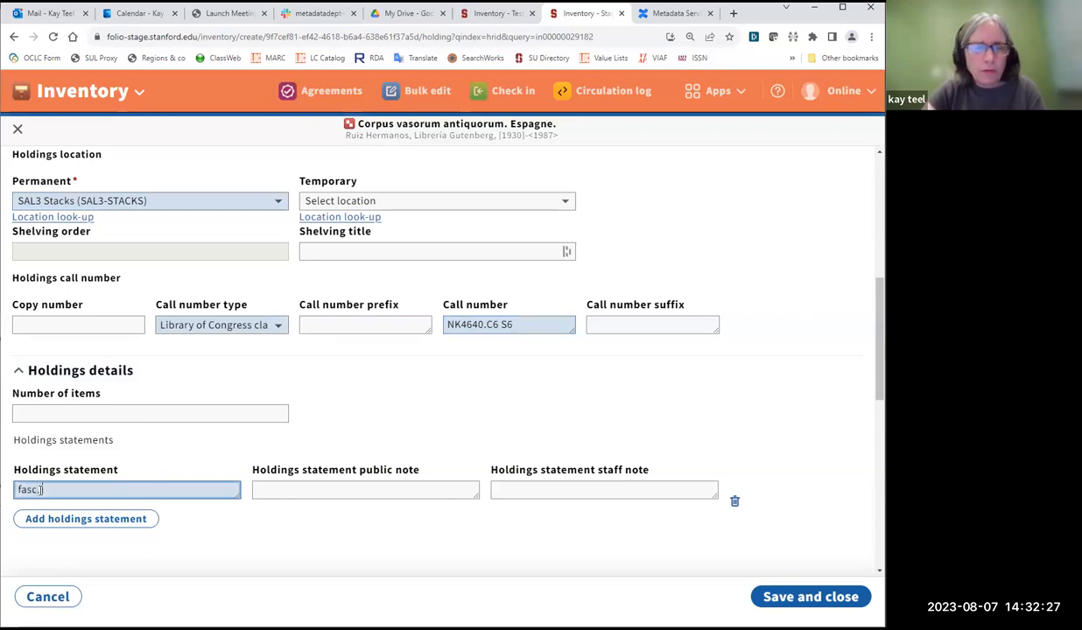
pyautogui.write(' 1-')
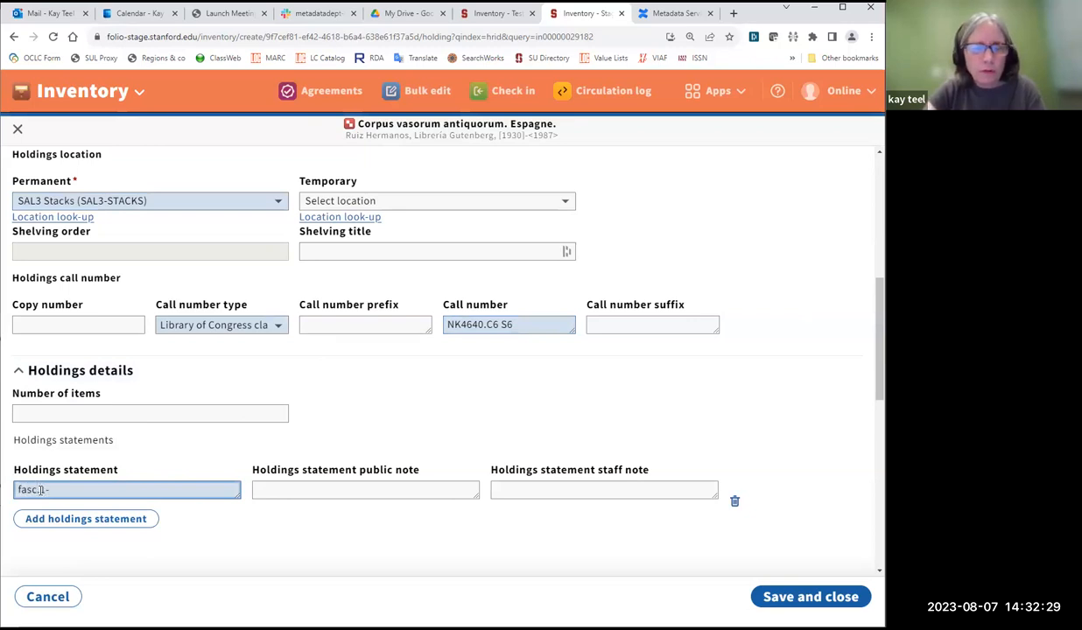
pyautogui.write('3')
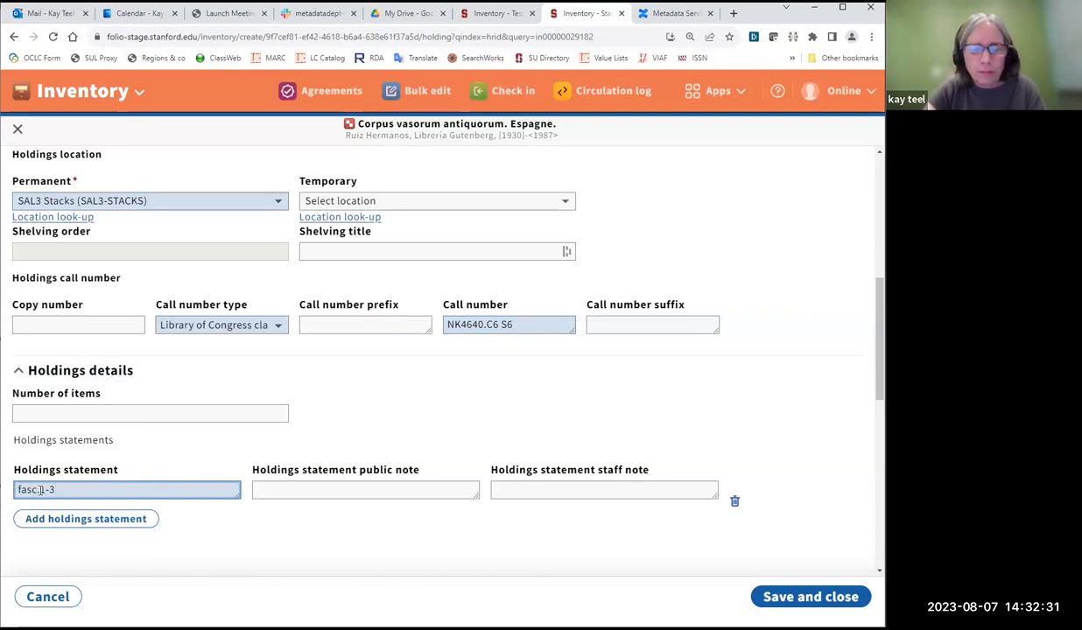
pyautogui.write(' fasc. 4')
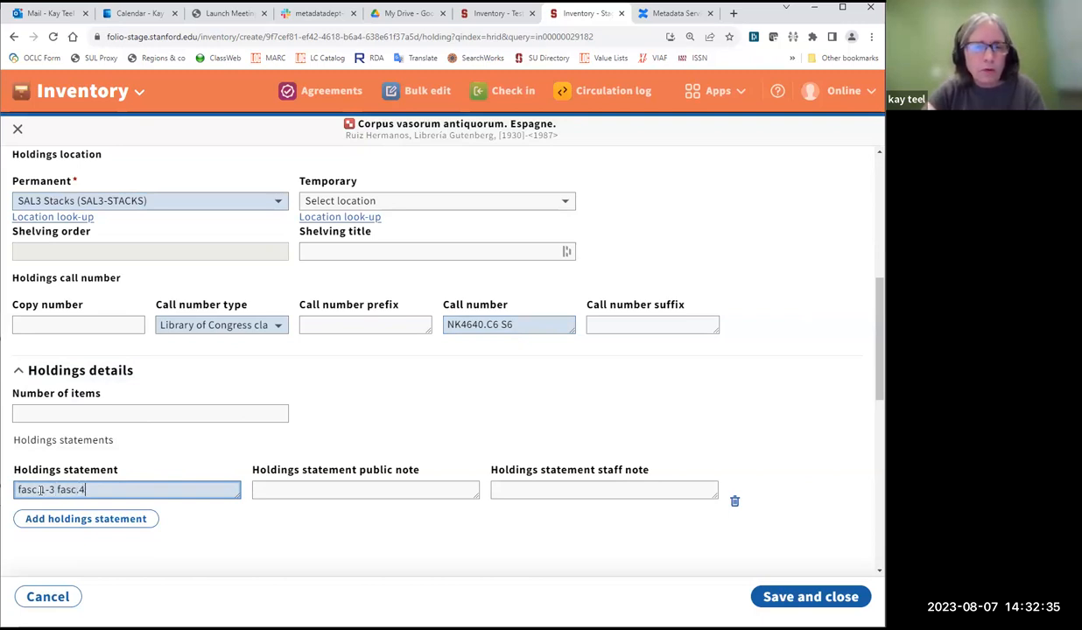
pyautogui.write(':pt.1')
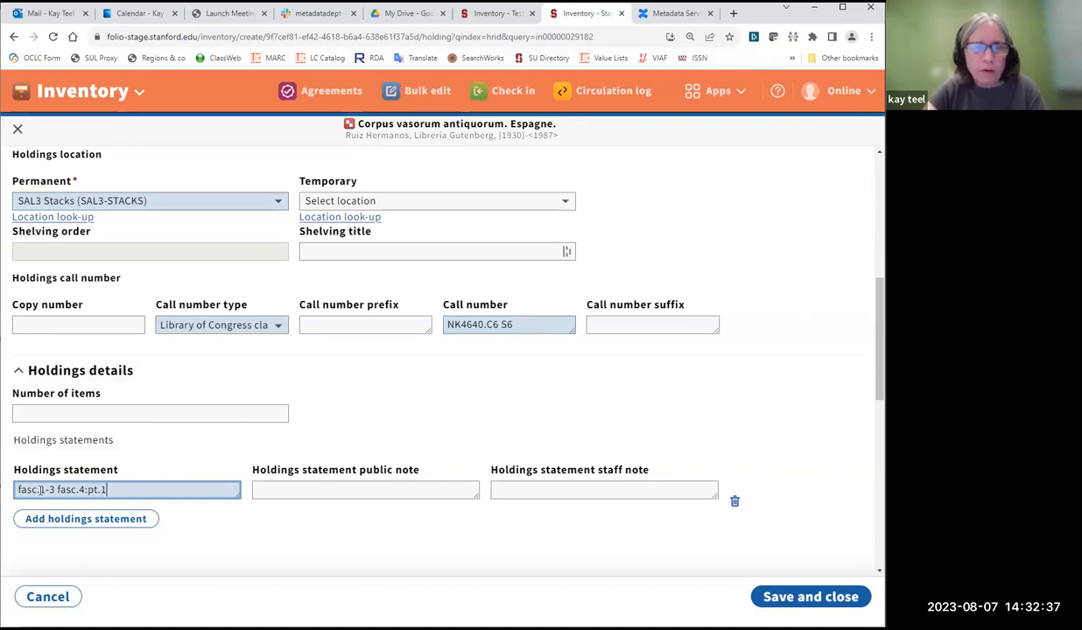
pyautogui.write(' fasc.')
pyautogui.write('5:pt.')
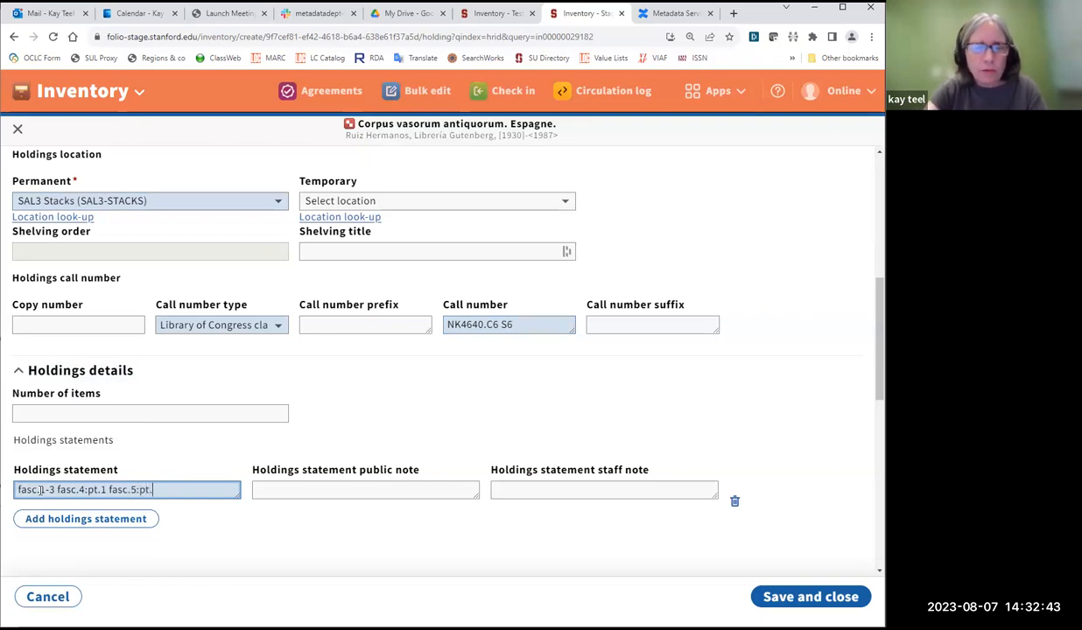
pyautogui.write('1-2')
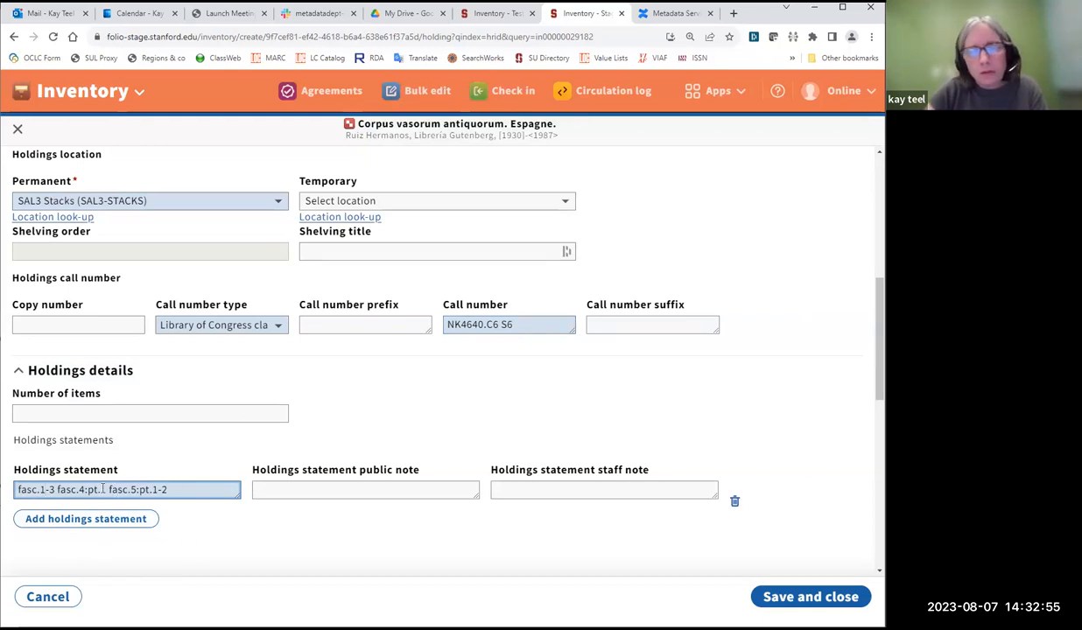
# Replace the space before "fasc.5" in the holdings statement with a comma and save the holdings record.
pyautogui.press('BackSpace')
pyautogui.write(',')
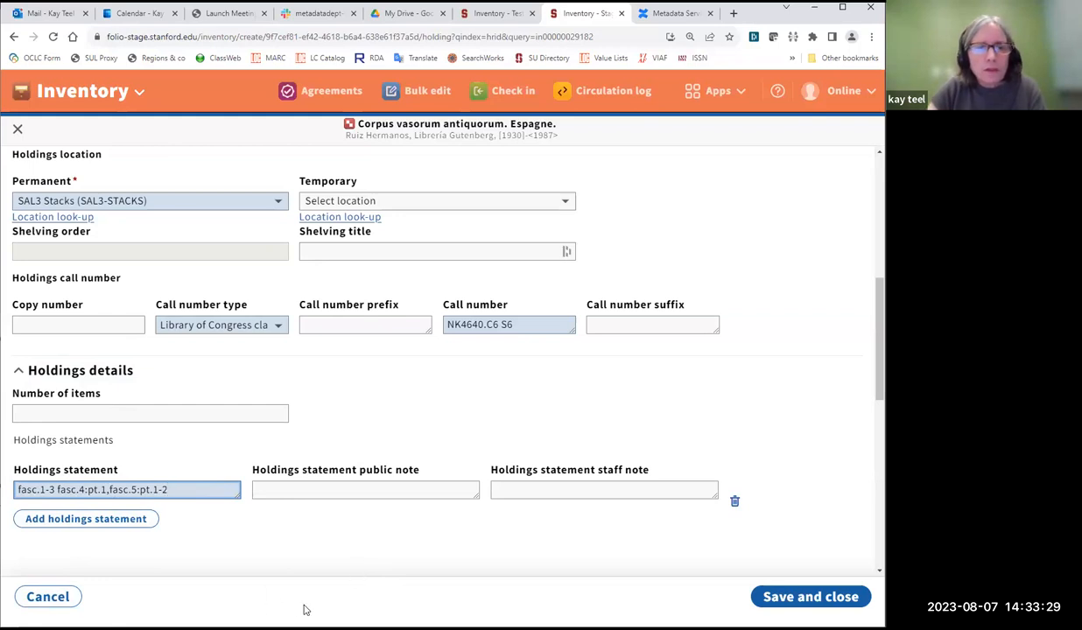
pyautogui.click(811, 597)
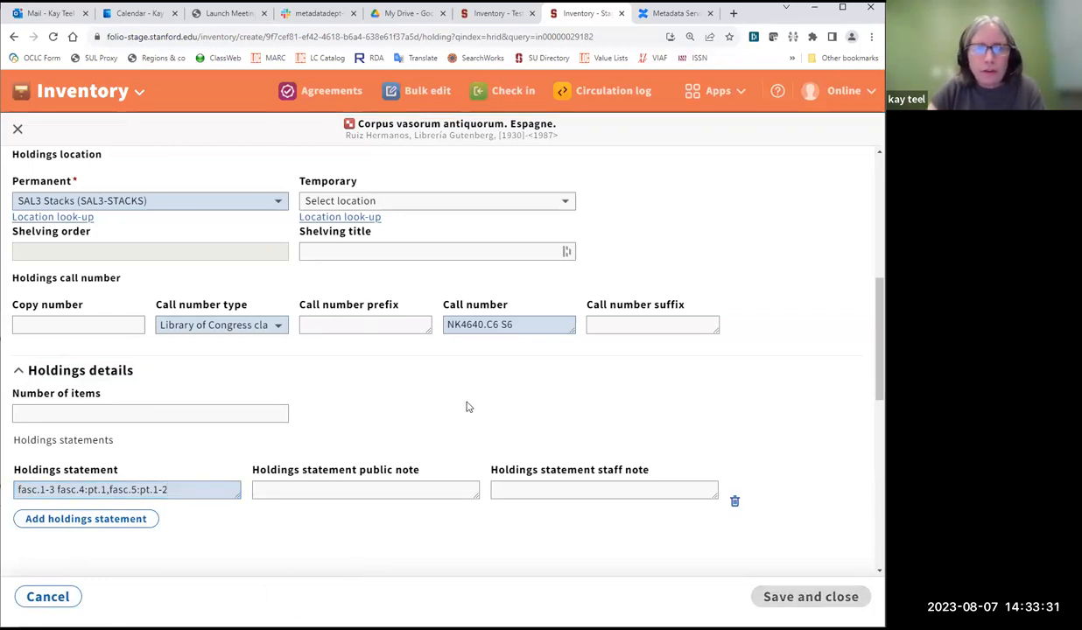